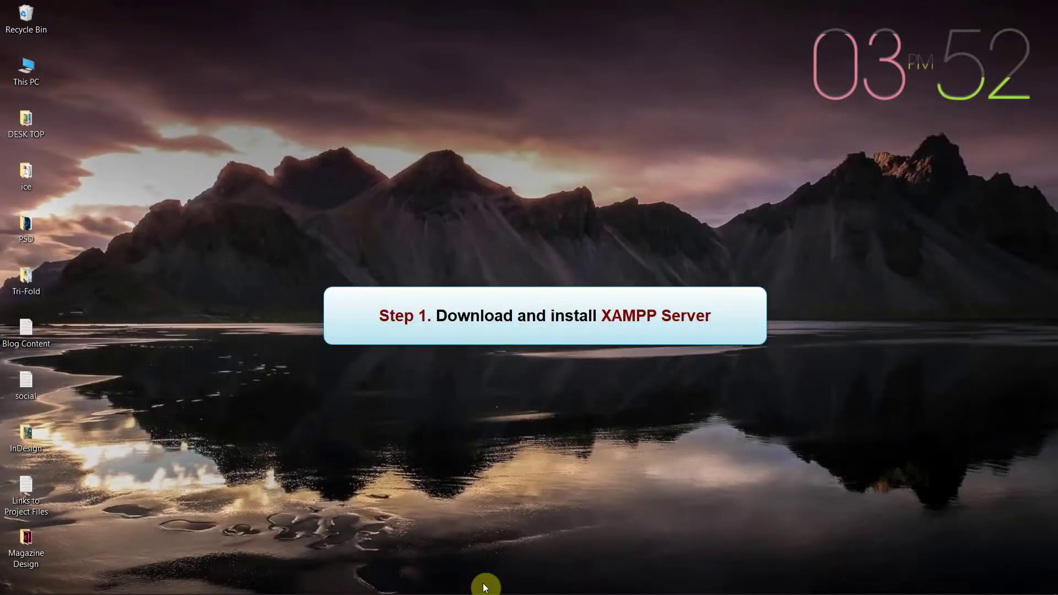
Step: In Chrome, download the XAMPP for Windows installer from apachefriends.org, then minimize the browser
mouse_move(485, 587)
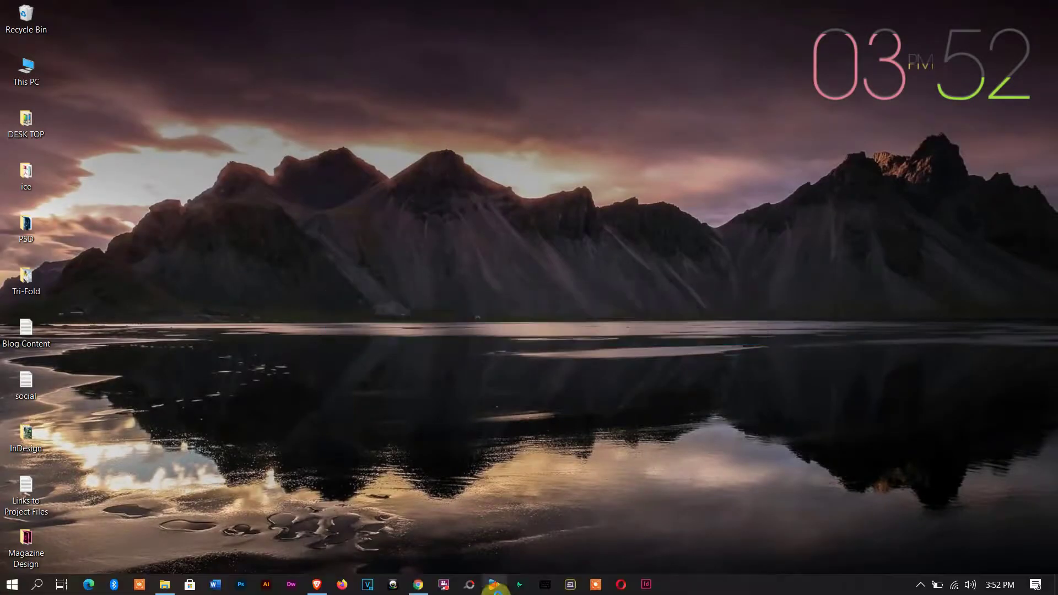
click(419, 588)
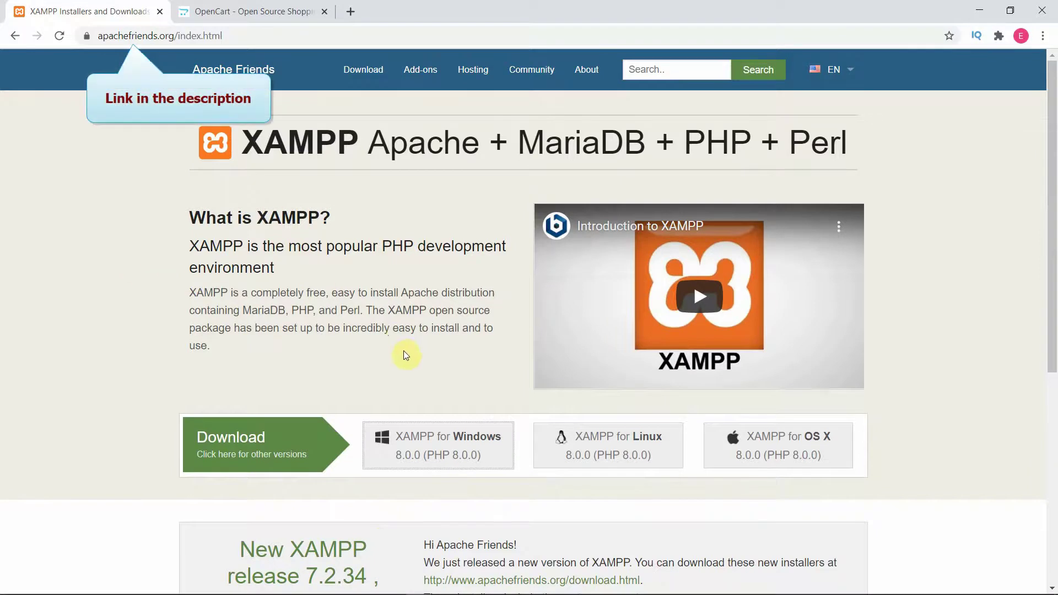
click(439, 447)
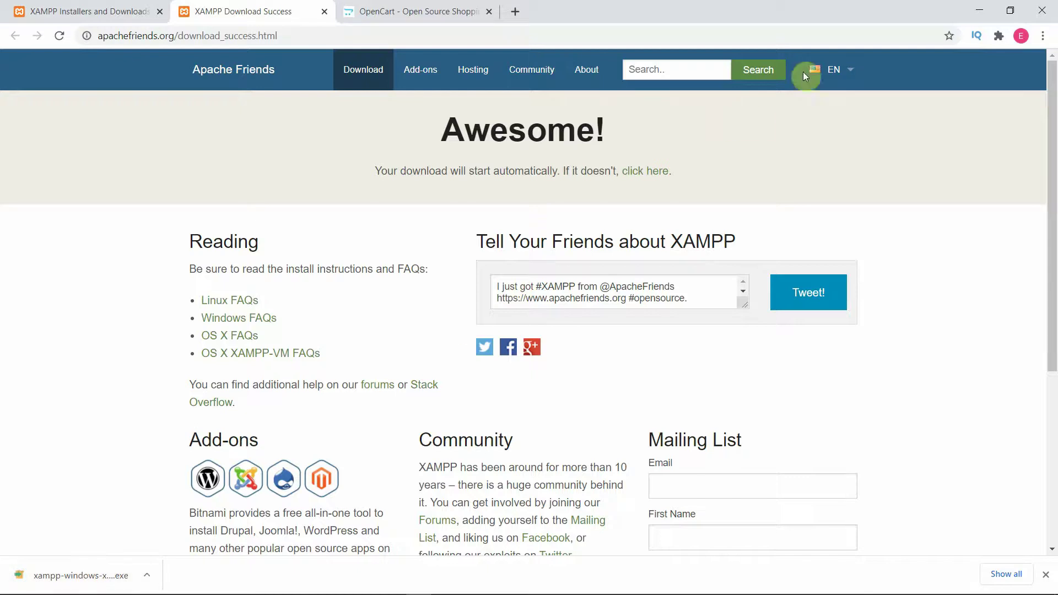
click(980, 6)
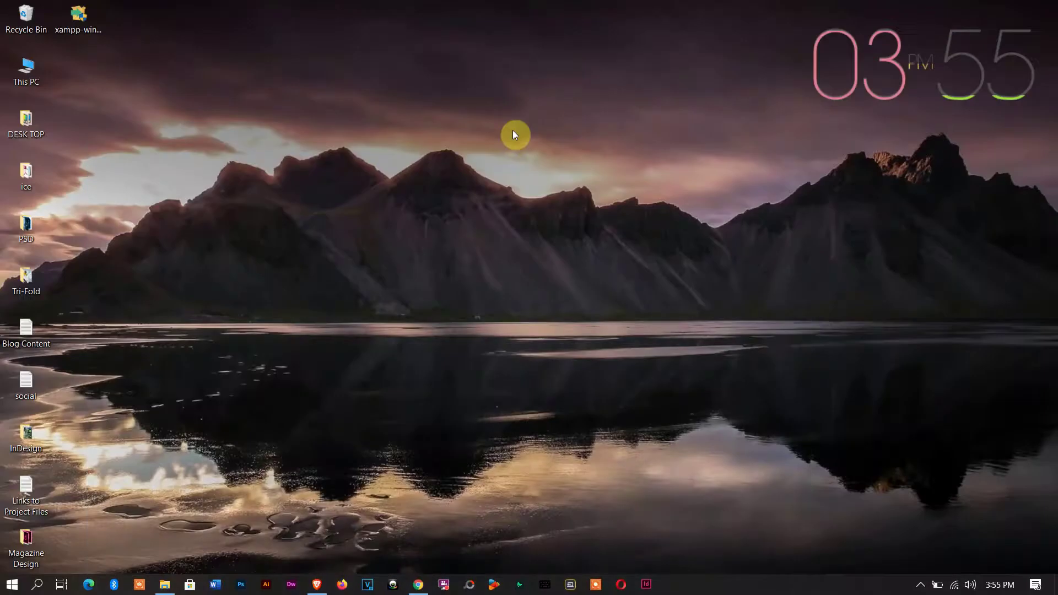
Step: Launch the downloaded XAMPP installer from the desktop and dismiss the UAC warning
click(80, 25)
click(227, 110)
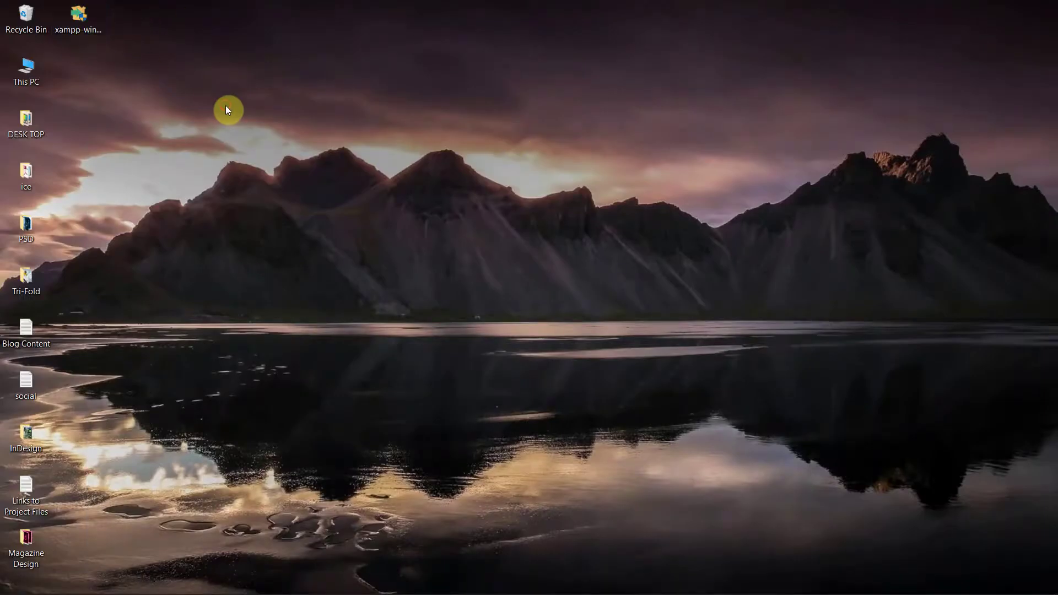
click(82, 14)
double_click(80, 25)
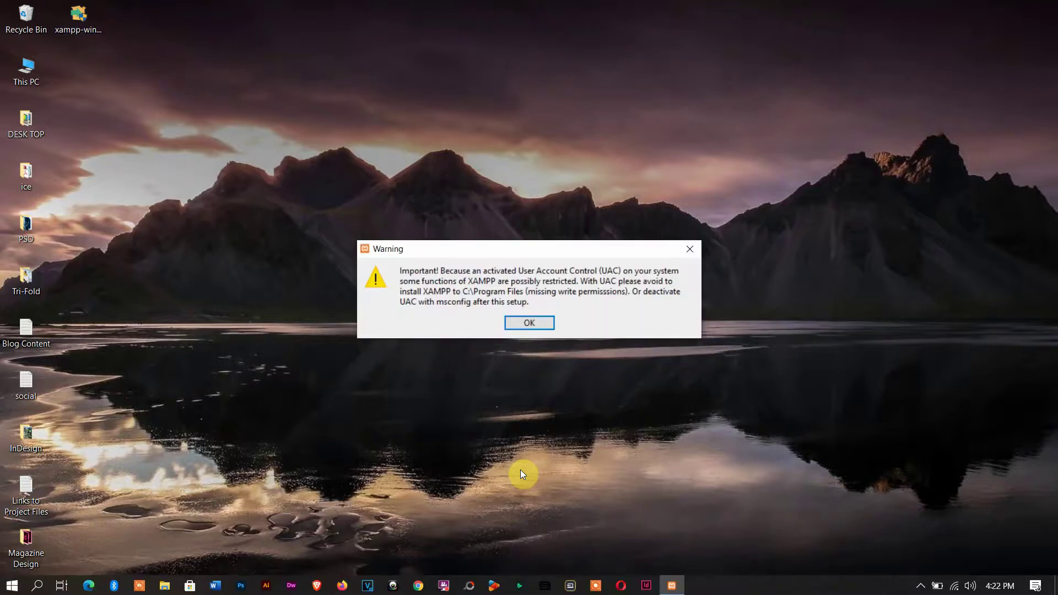
click(529, 323)
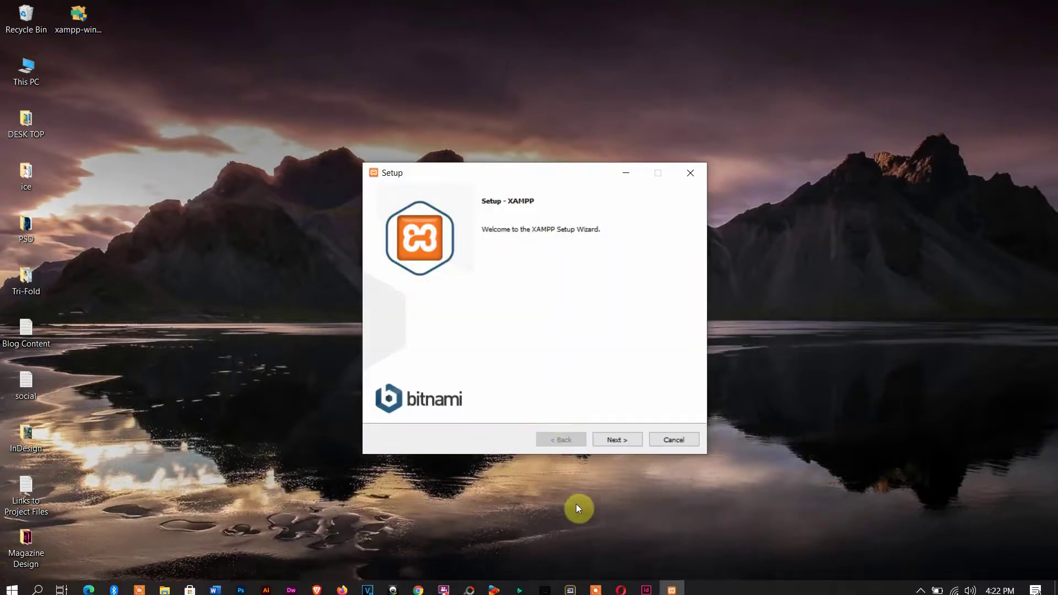
Step: Keep all components, the C:\xampp folder, English, and skip Bitnami to reach Ready to Install
click(630, 440)
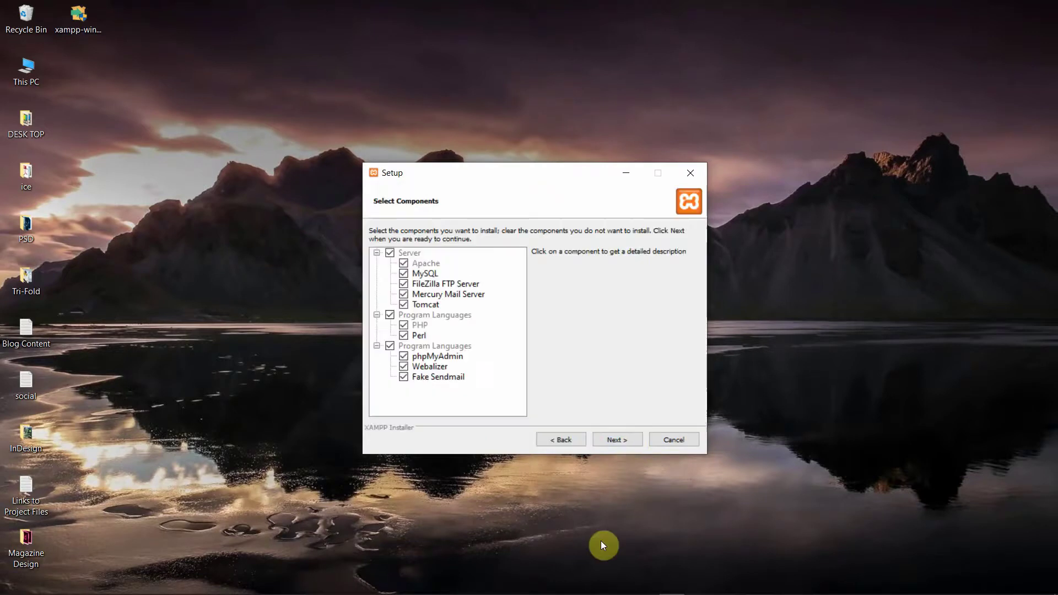
click(617, 444)
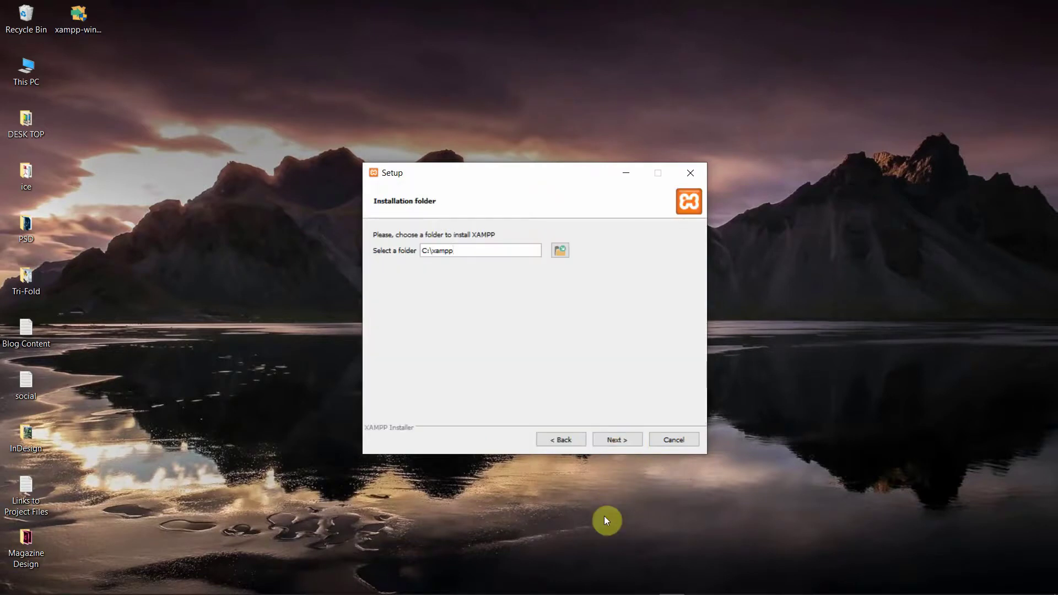
click(618, 442)
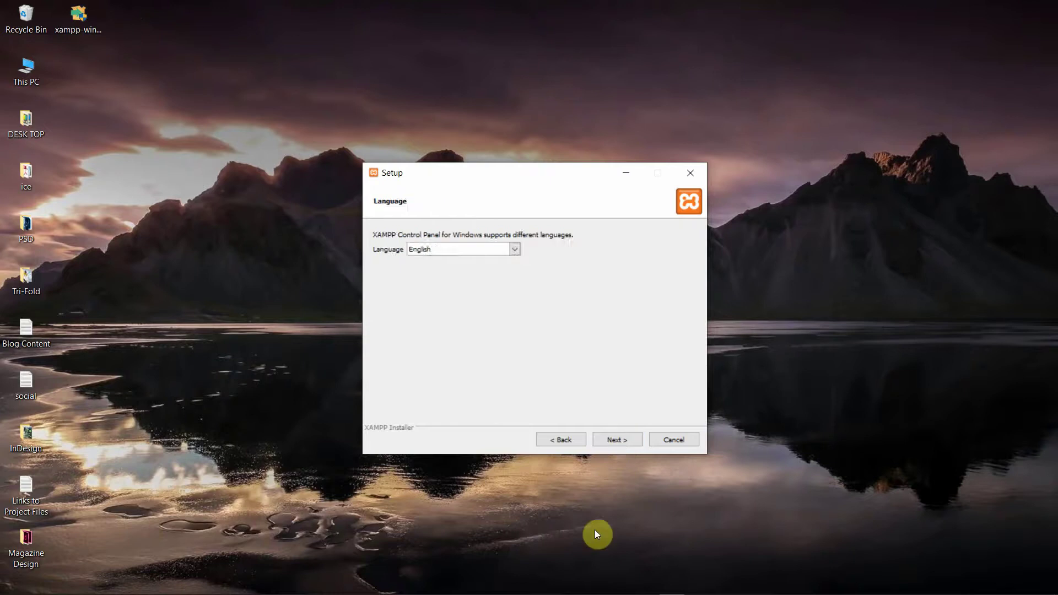
click(617, 443)
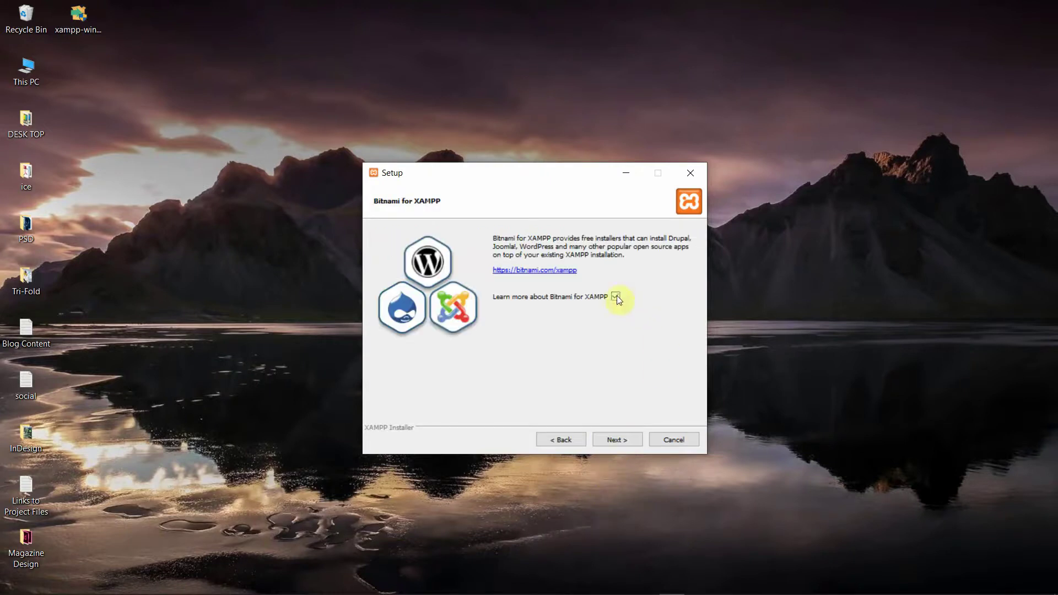
click(617, 441)
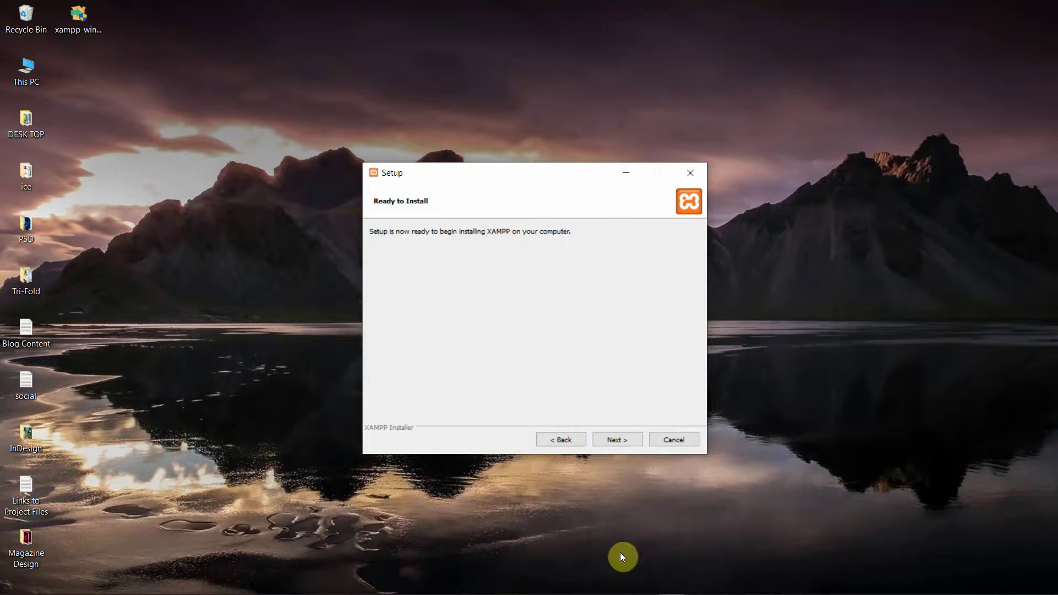
Step: Install XAMPP, then finish the wizard with 'start the Control Panel now' unchecked
click(613, 441)
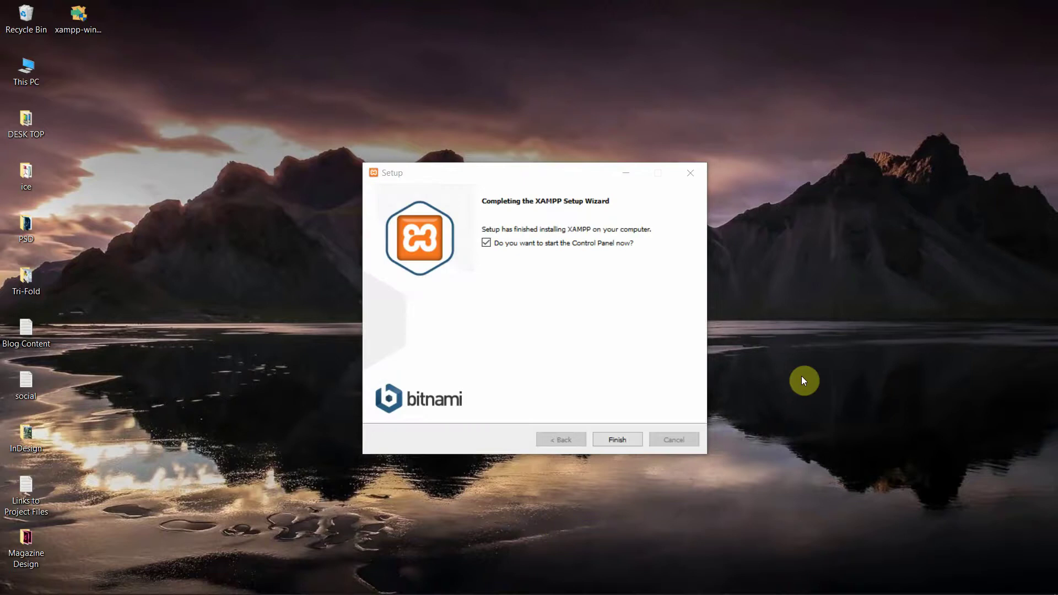
click(485, 243)
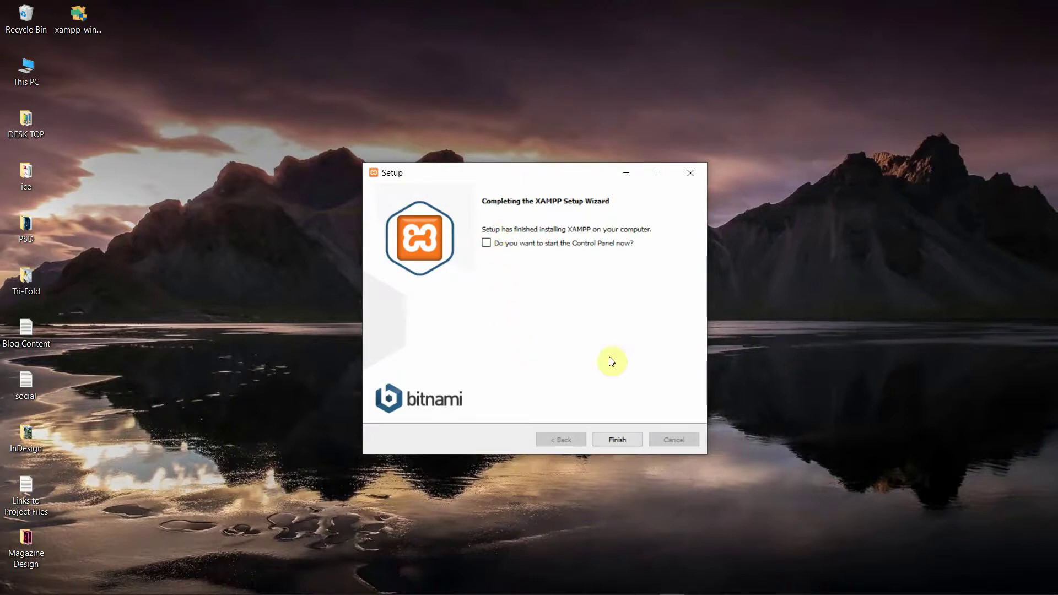
click(617, 439)
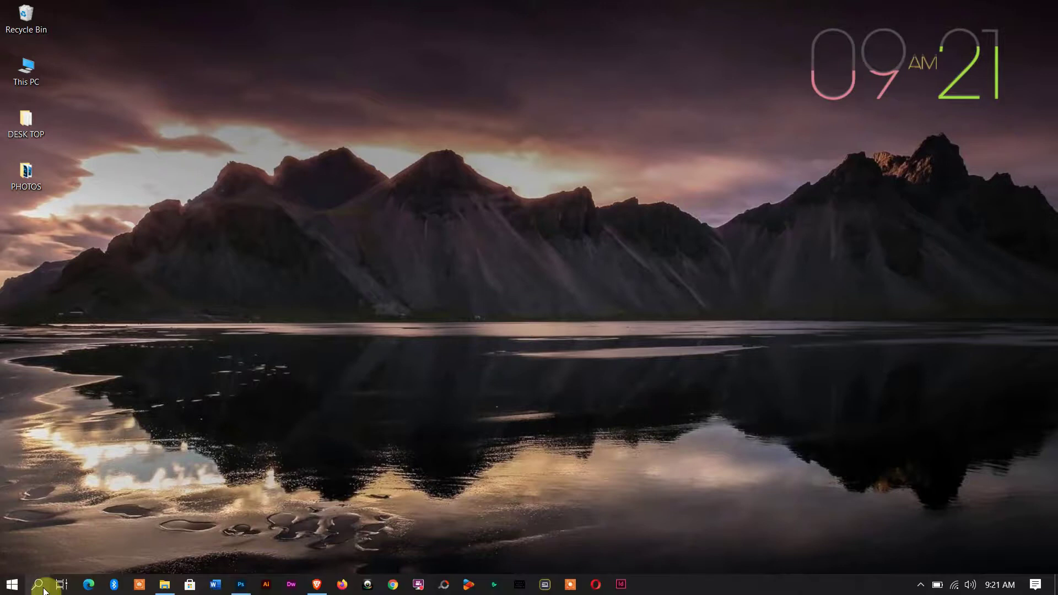
Step: Launch XAMPP Control Panel through search 'xam', start Apache and MySQL, then minimize it
click(38, 585)
text(xam)
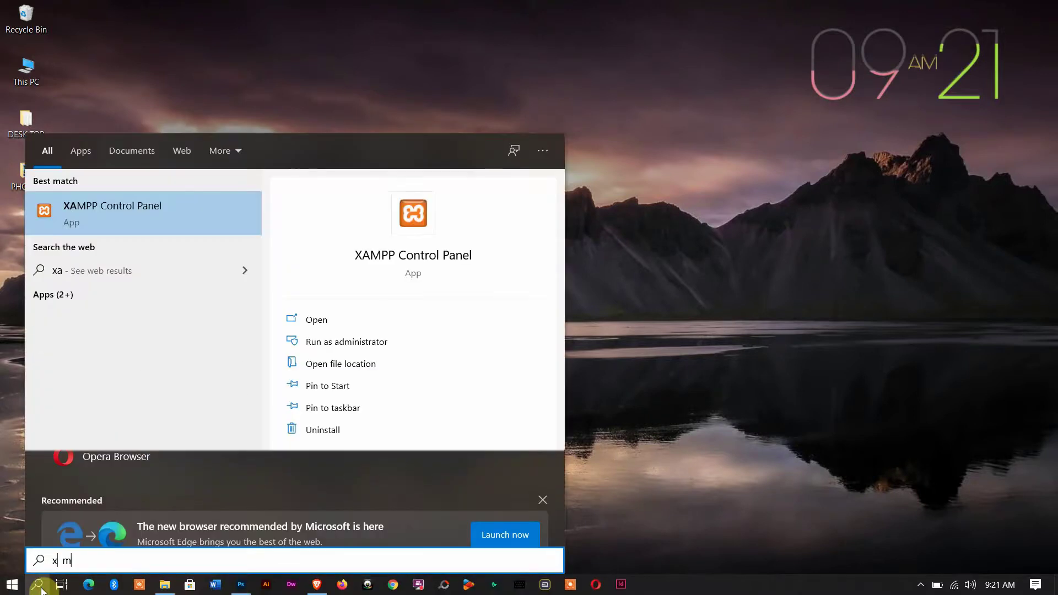
click(162, 211)
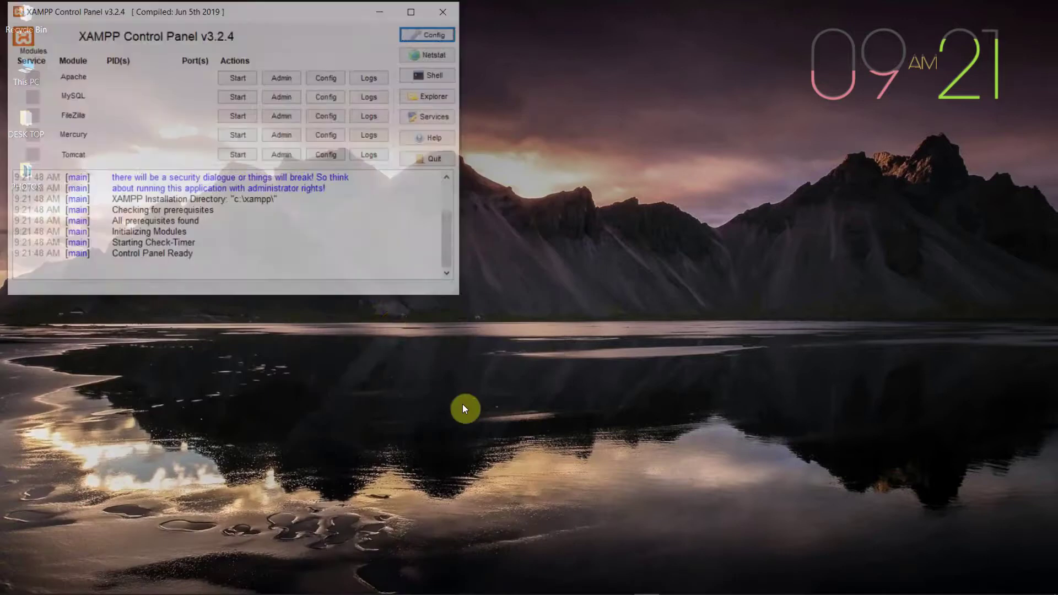
drag(243, 14, 449, 94)
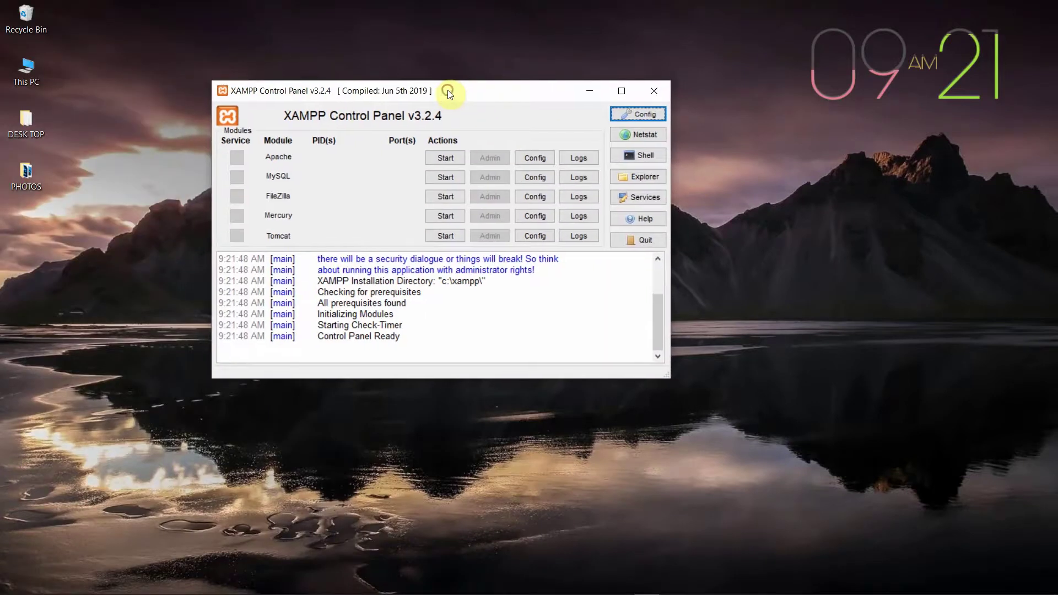
click(452, 157)
click(447, 177)
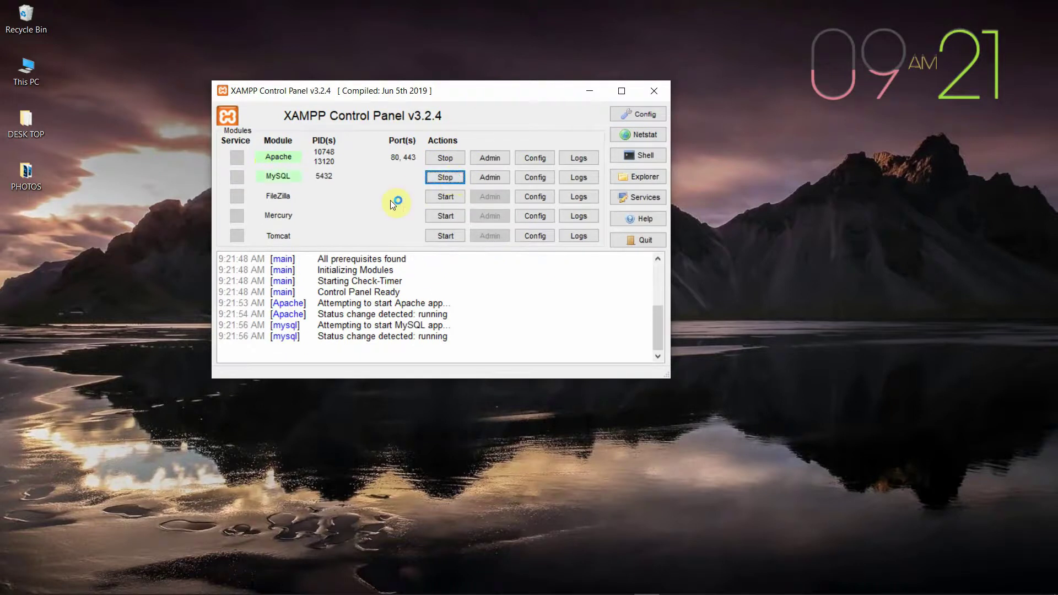
click(590, 90)
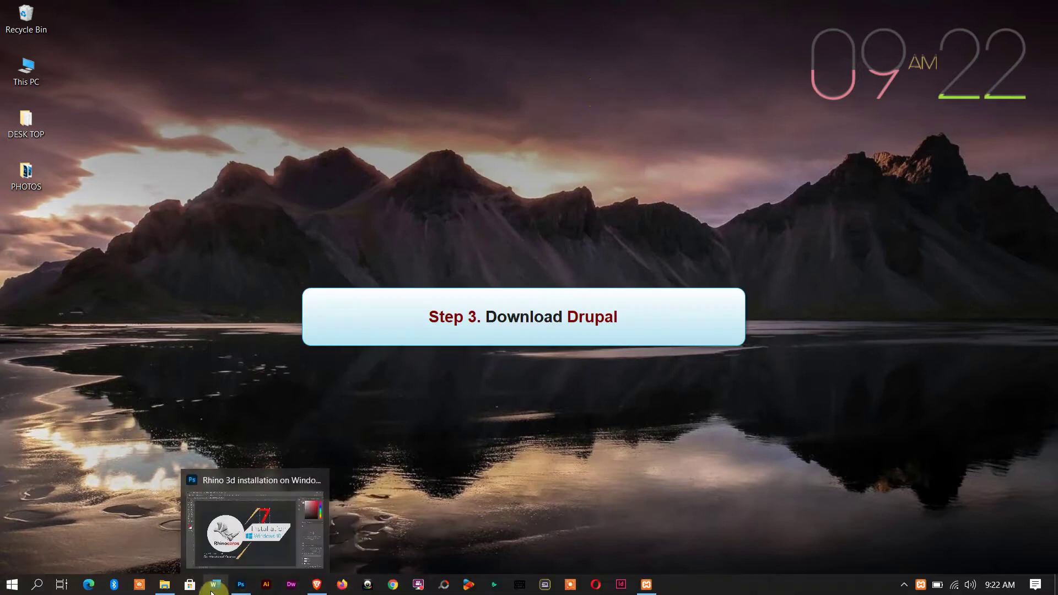
Step: In Brave, save the Drupal zip from the drupal.org download page to the Desktop, then minimize
click(316, 585)
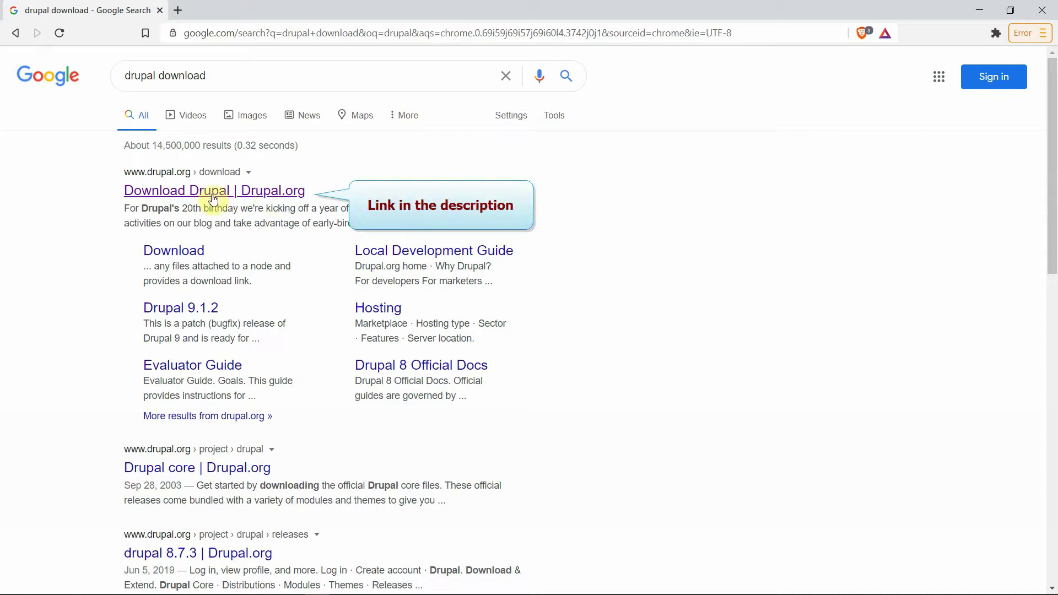
click(269, 193)
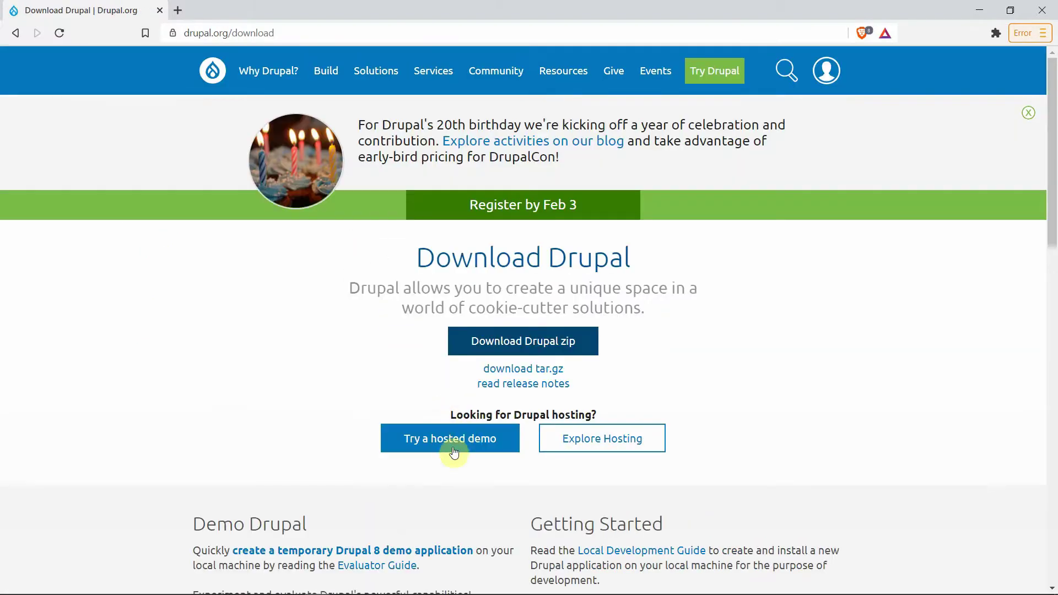
click(510, 343)
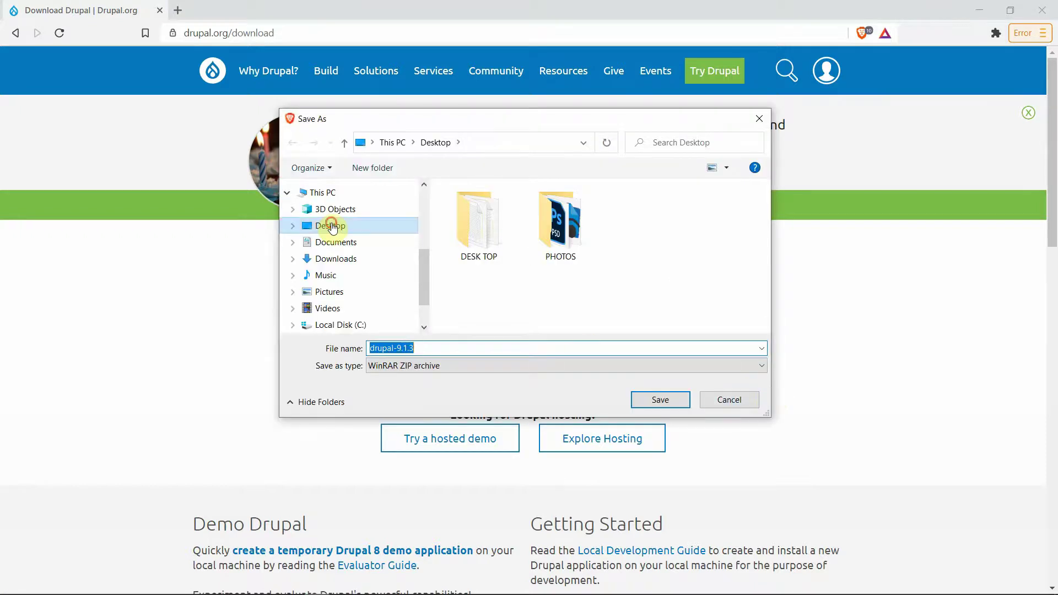
click(660, 399)
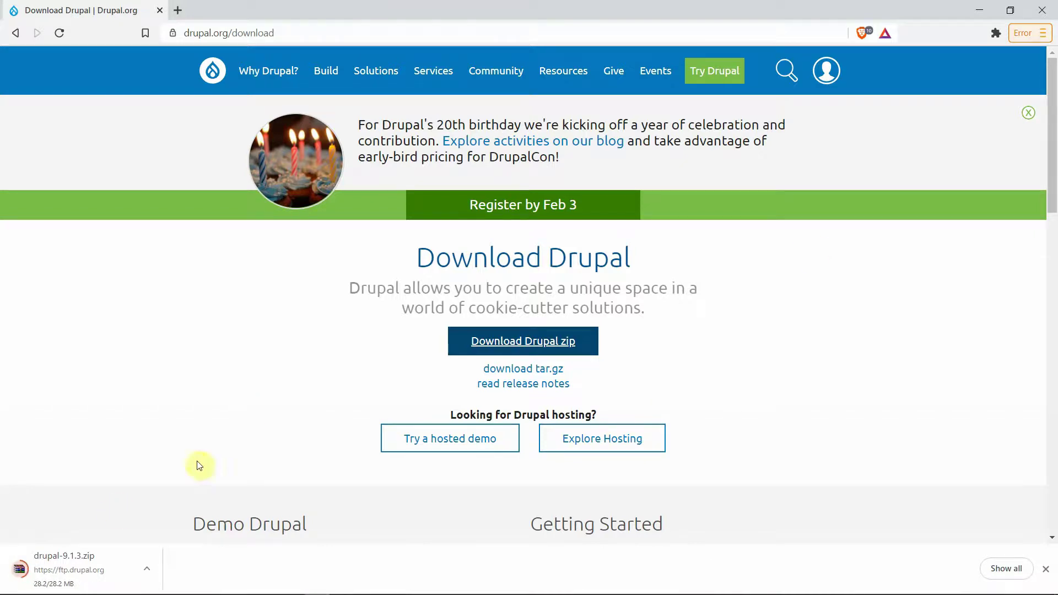
click(975, 10)
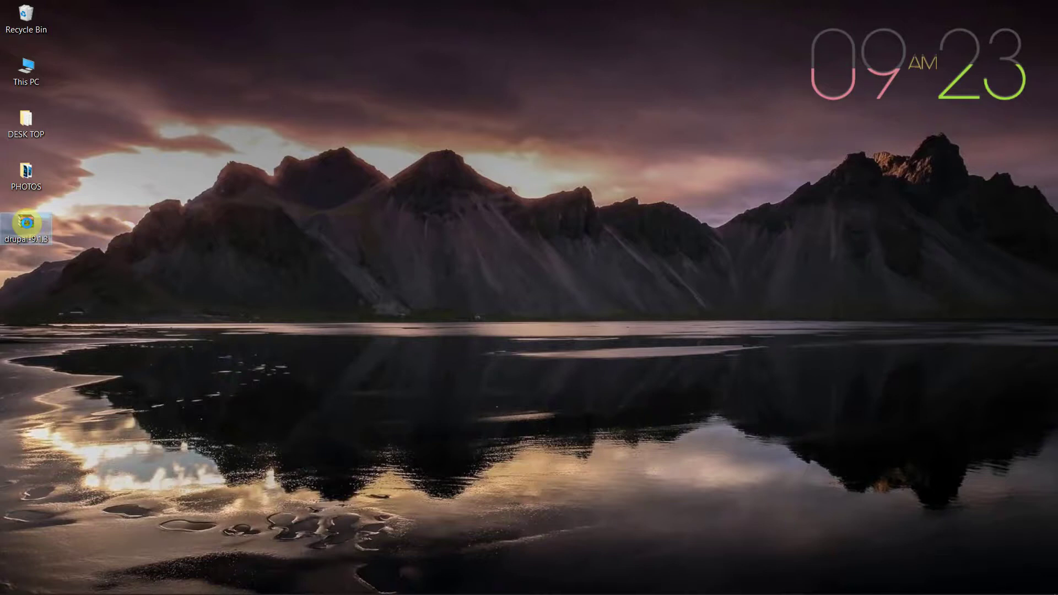
Step: Extract the Drupal zip onto the desktop and open the drupal-9.1.3 folder
right_click(25, 221)
click(97, 279)
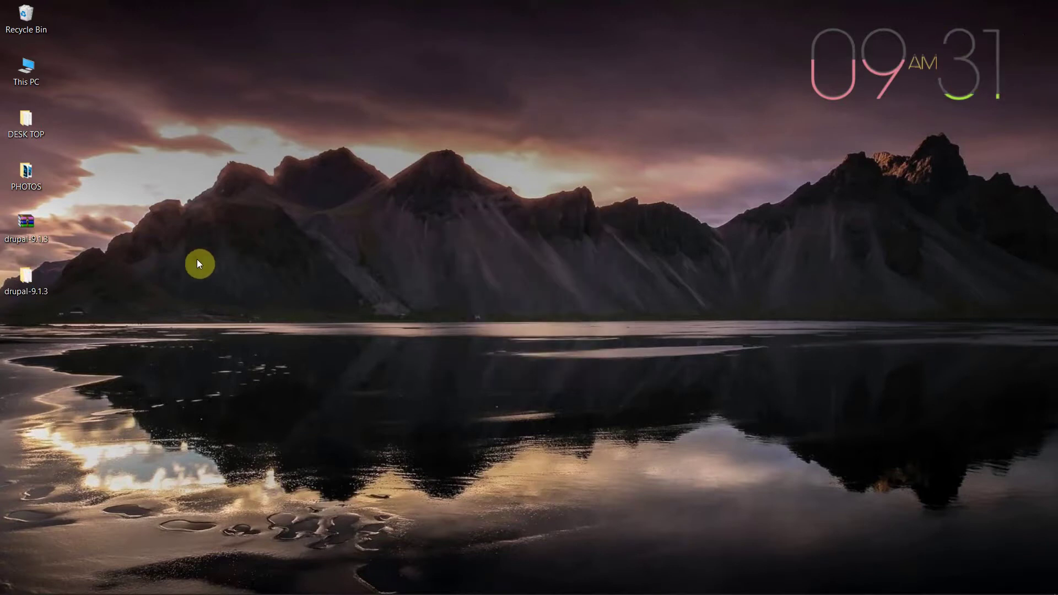
double_click(24, 281)
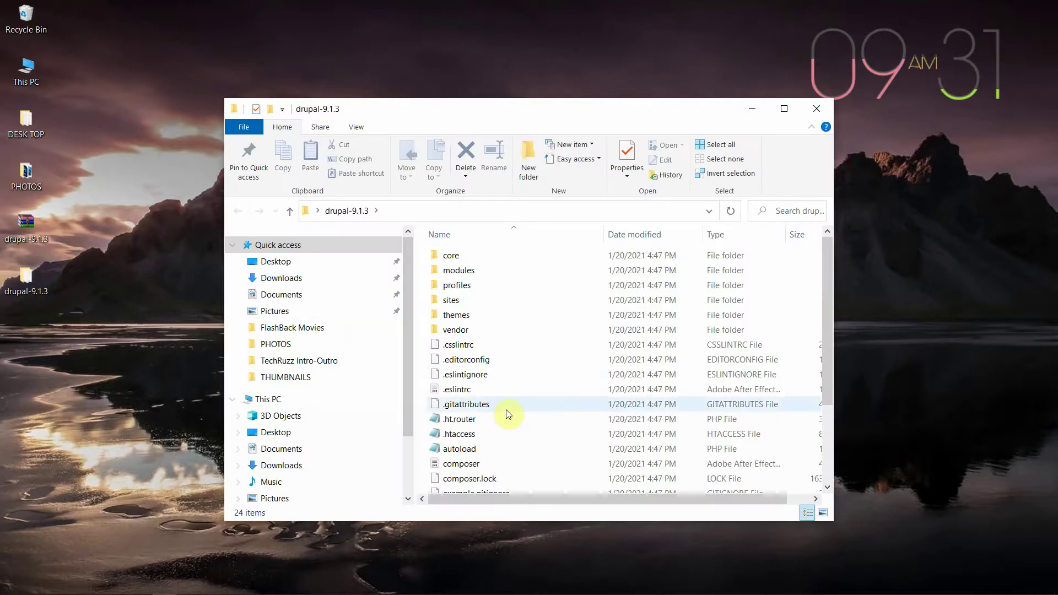
Step: Shrink the drupal-9.1.3 Explorer window and move it to the right side
scroll(523, 429, down, 3)
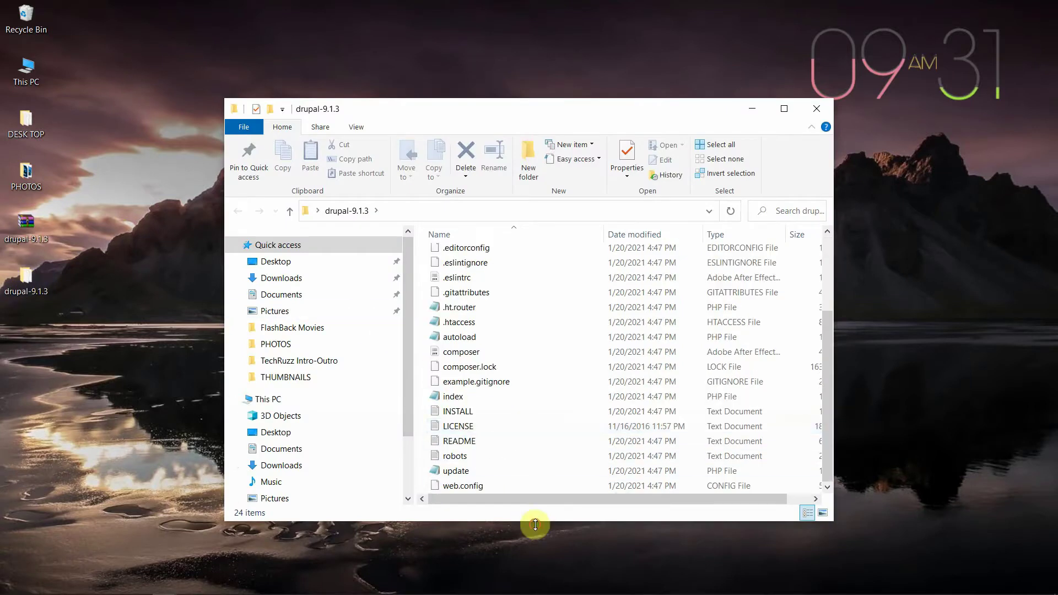
drag(535, 524, 530, 422)
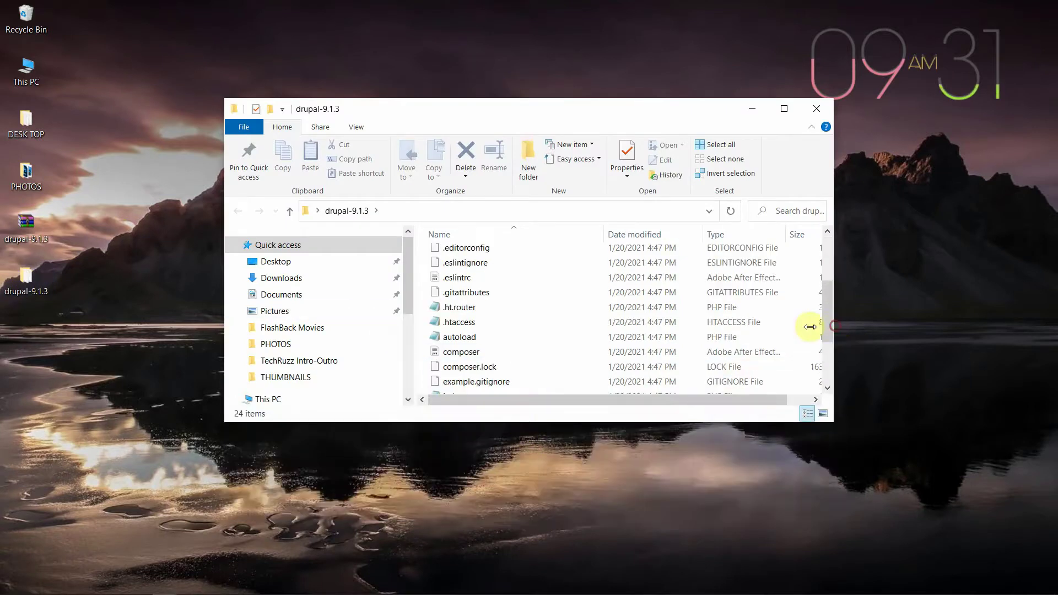
drag(810, 327, 678, 328)
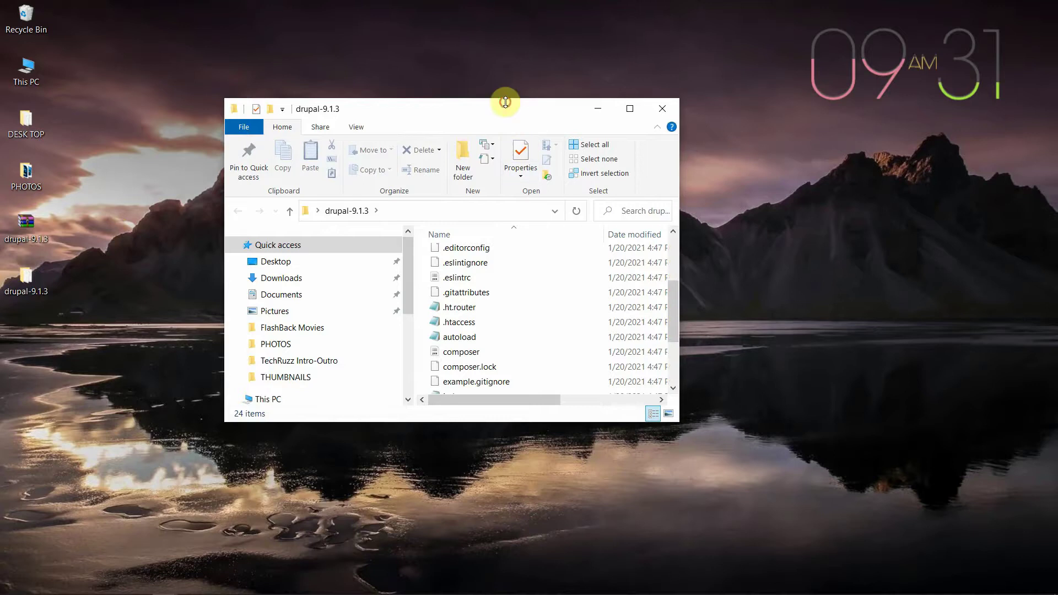
drag(505, 102, 512, 143)
drag(453, 163, 806, 177)
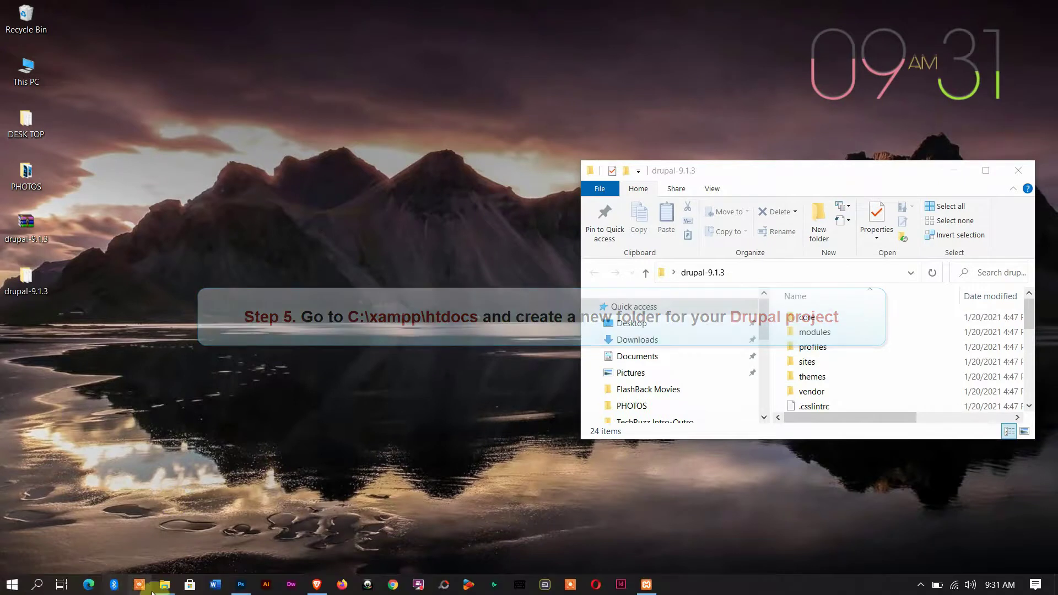
Step: Open a second File Explorer window and place it on the left side
right_click(171, 590)
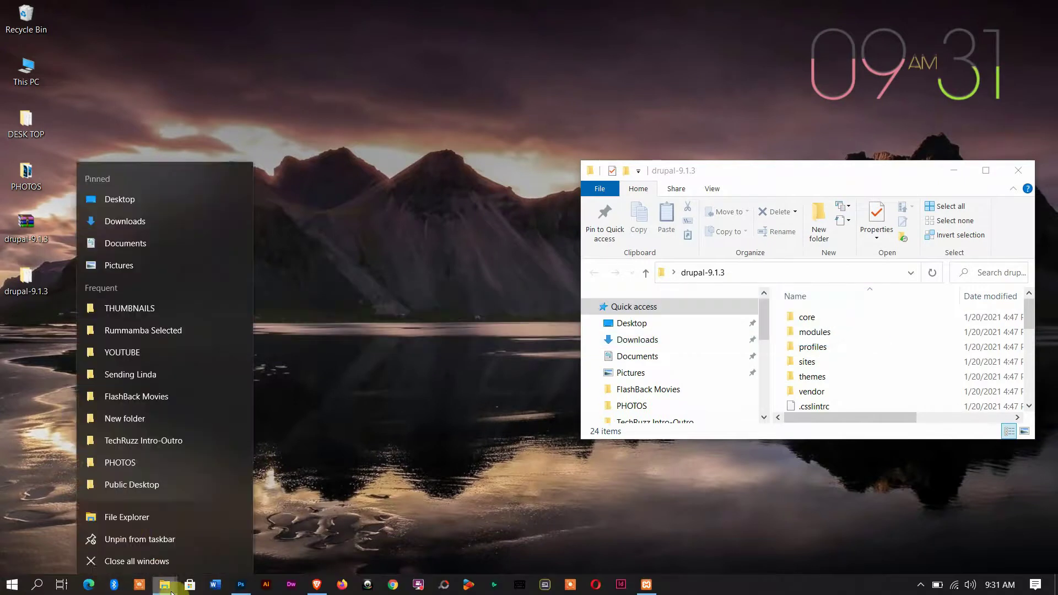
click(126, 520)
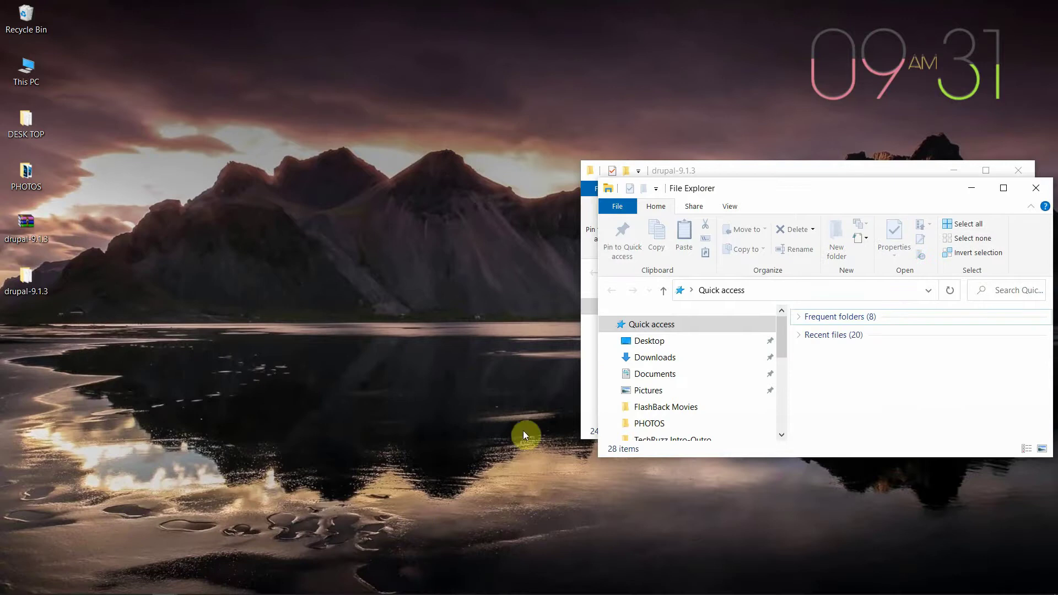
drag(904, 193, 412, 176)
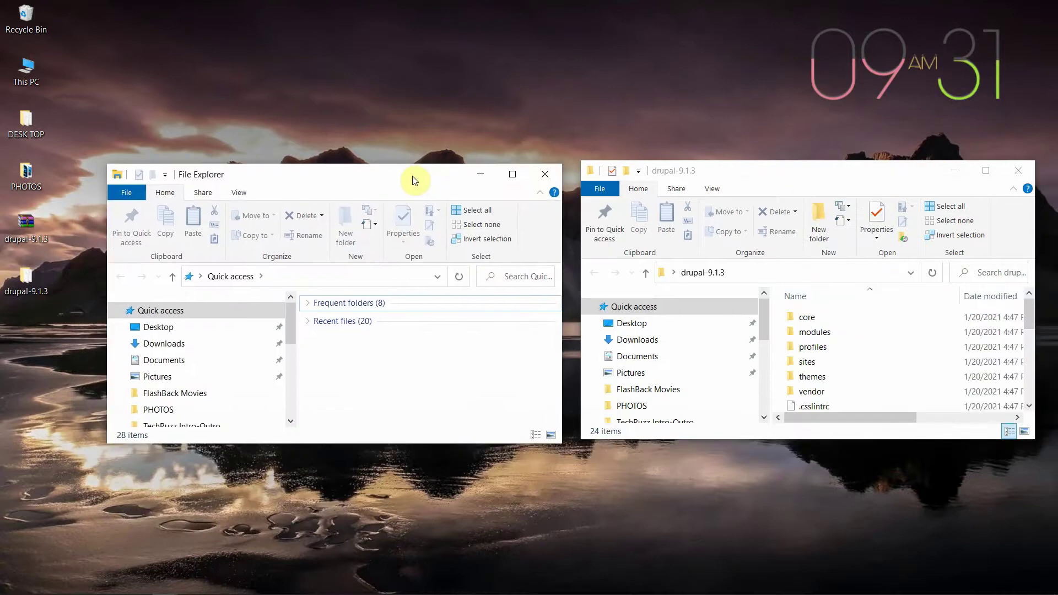
Step: Navigate the new window to C:\xampp\htdocs and enlarge it to show its files
scroll(221, 330, down, 2)
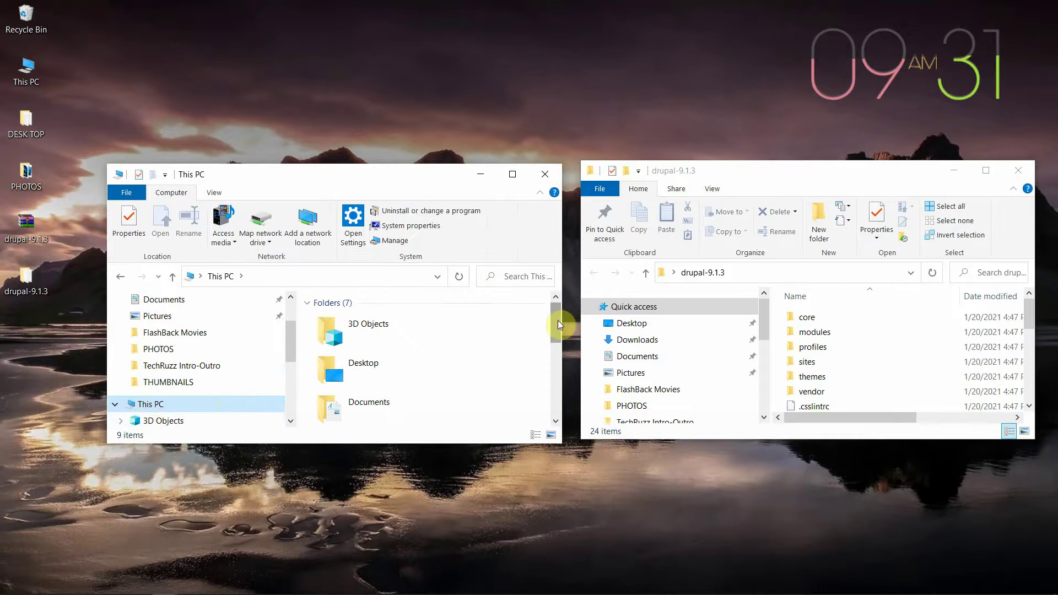
drag(558, 322, 555, 392)
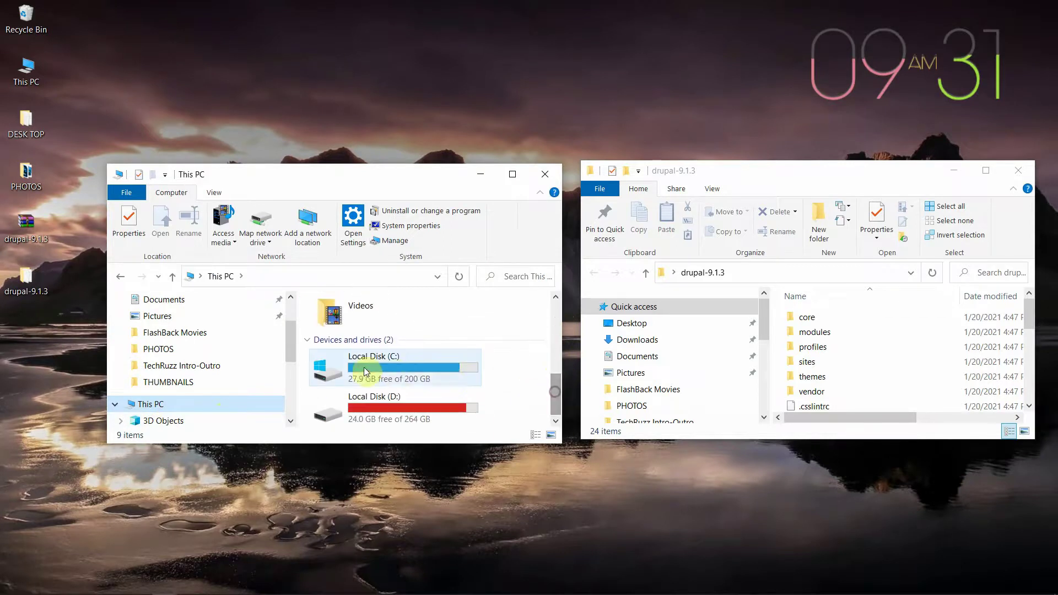
double_click(412, 367)
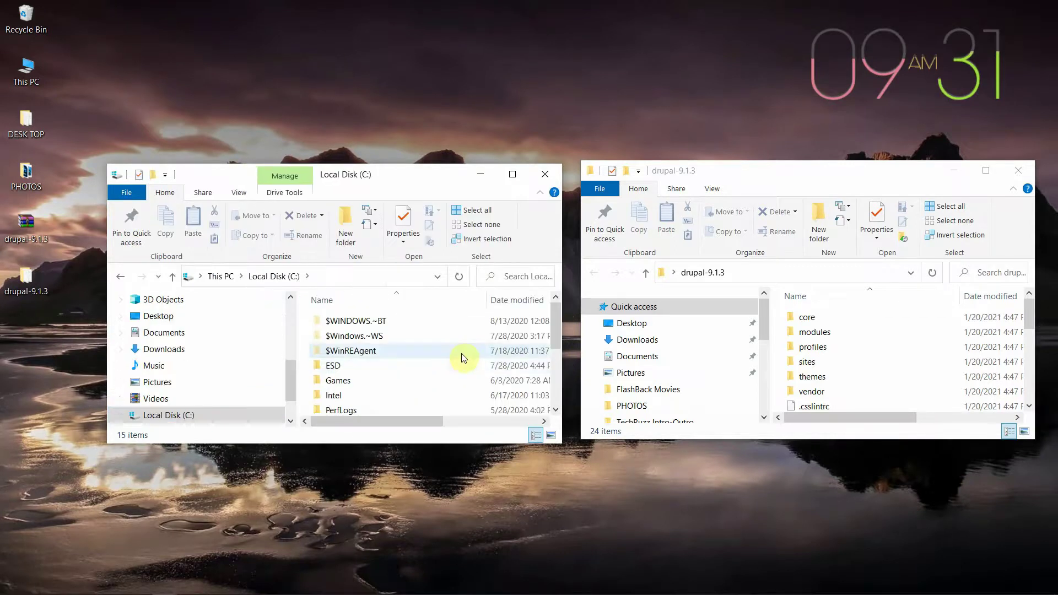
drag(559, 340, 558, 384)
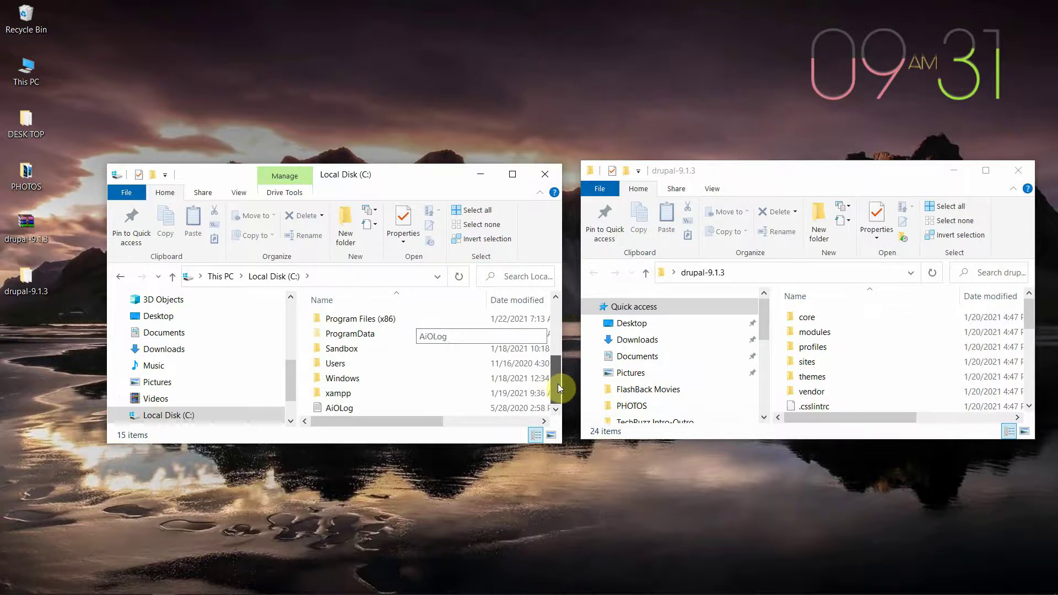
double_click(397, 392)
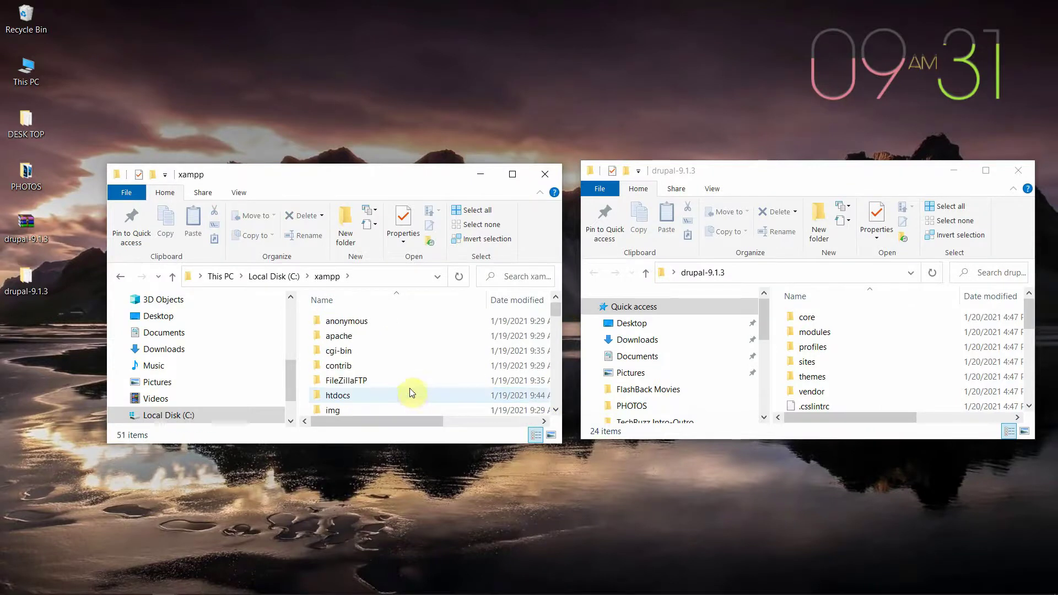
click(421, 396)
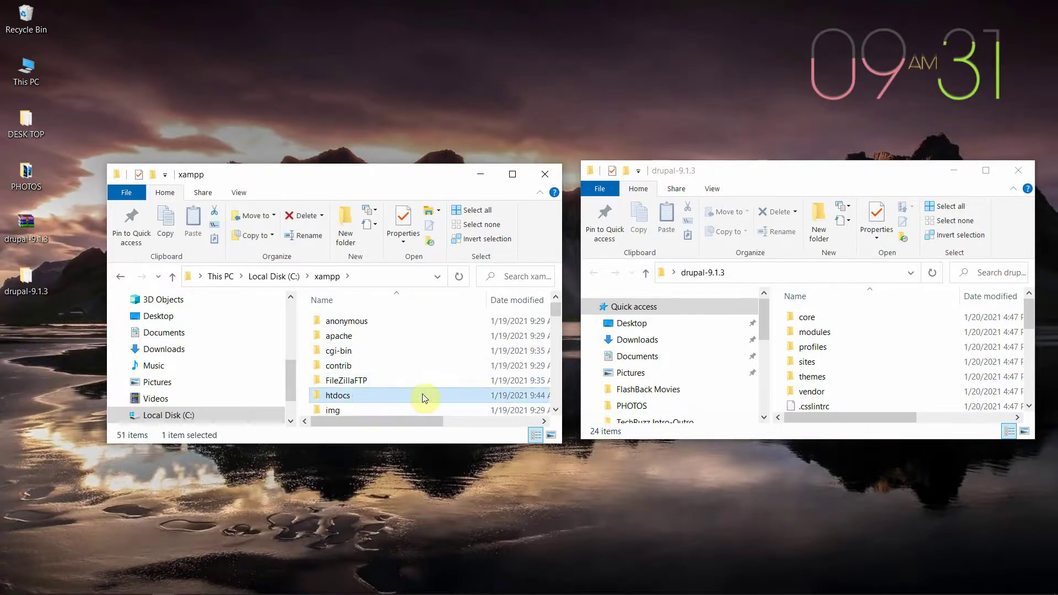
double_click(396, 393)
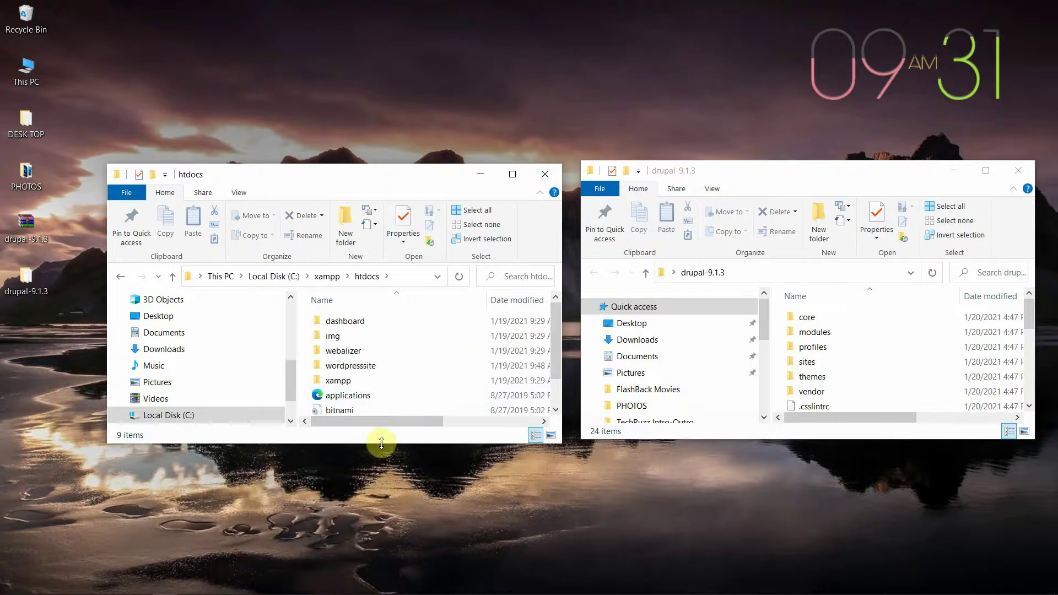
drag(380, 447, 380, 530)
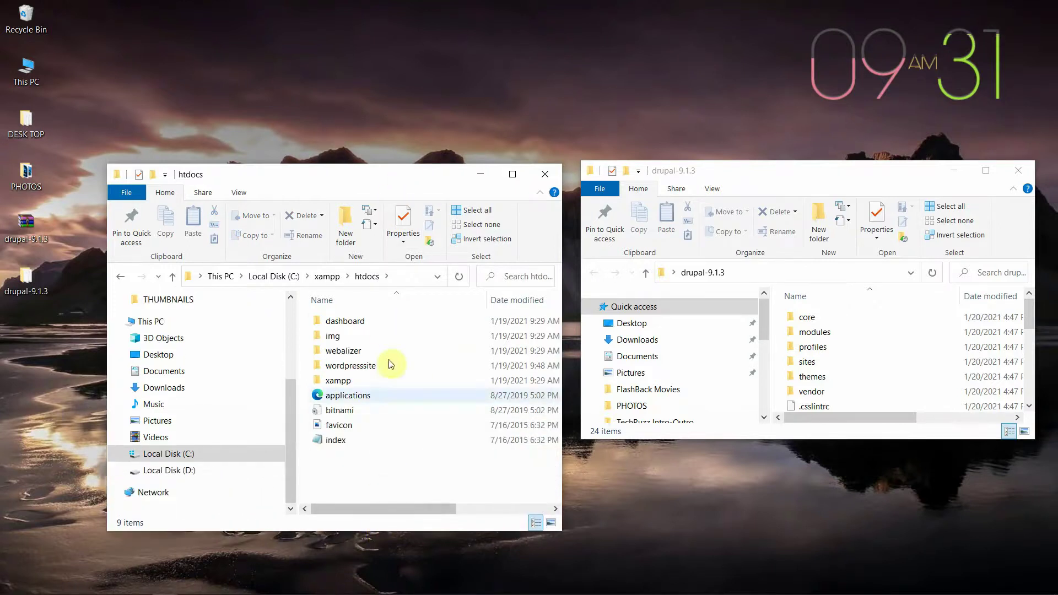
Step: Add a new folder in htdocs and name it drupalwebsite
click(346, 232)
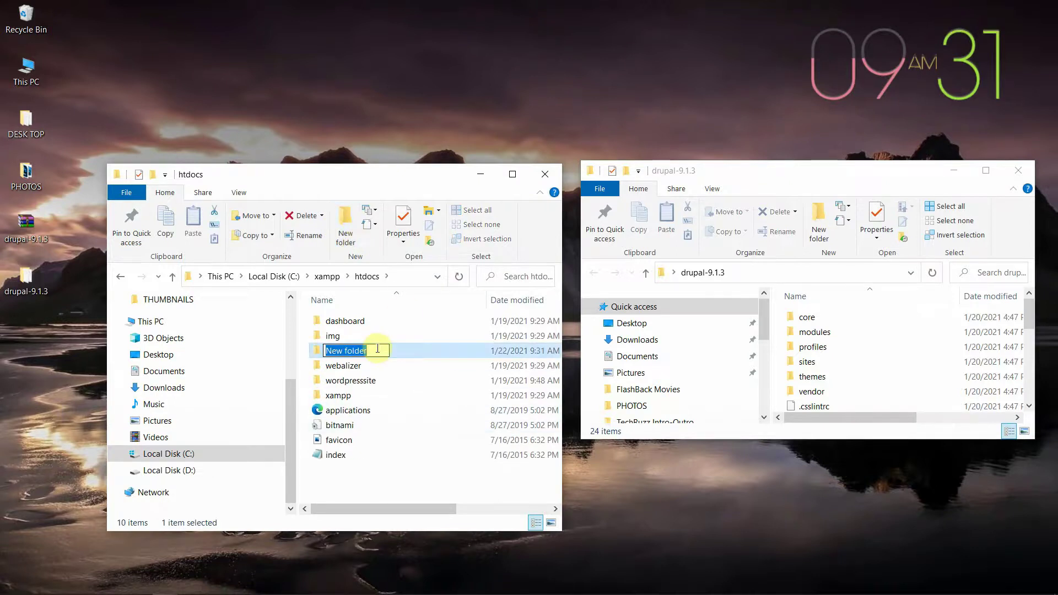
text(drupal)
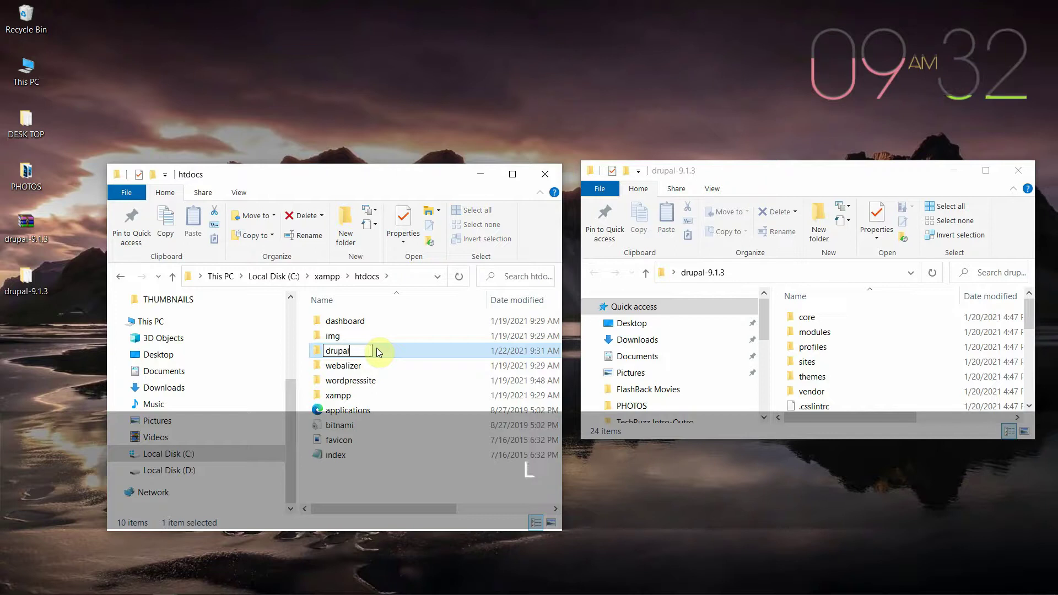
text(website)
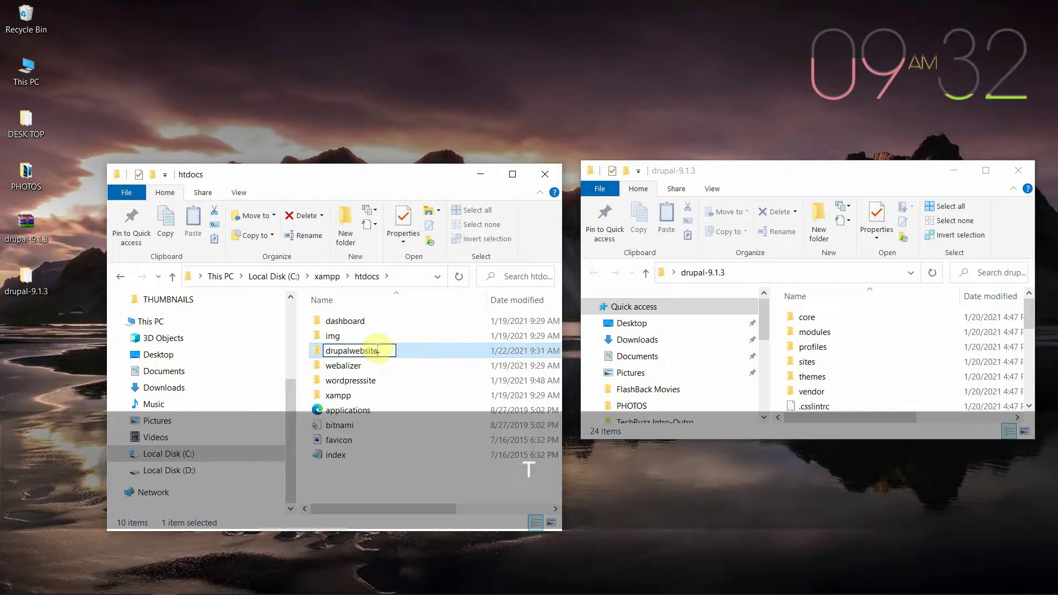
text(e)
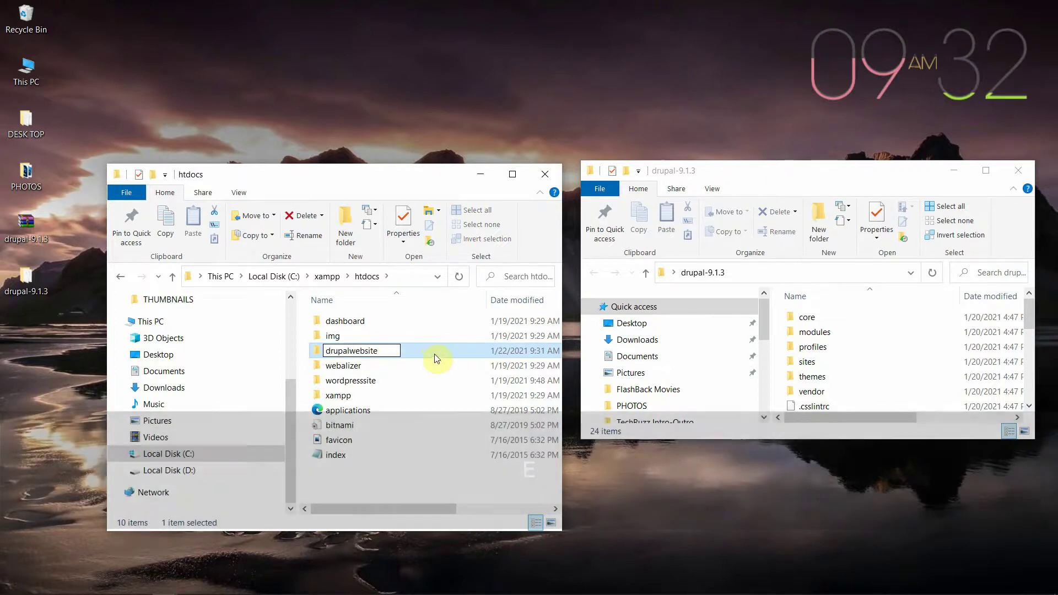
key(Return)
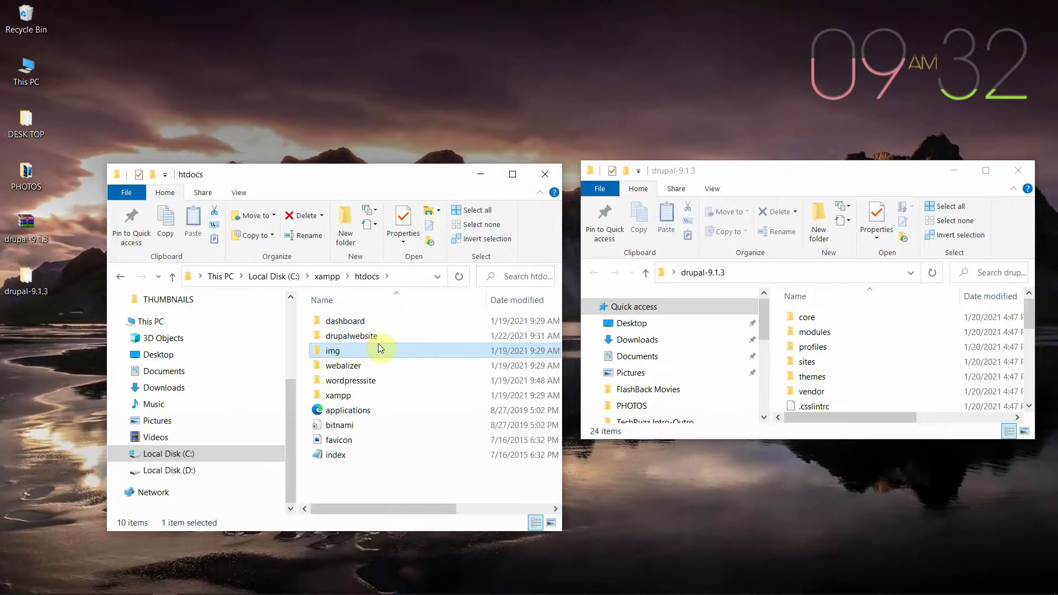
Step: Open drupalwebsite and select all 24 files in the enlarged drupal-9.1.3 window
double_click(420, 336)
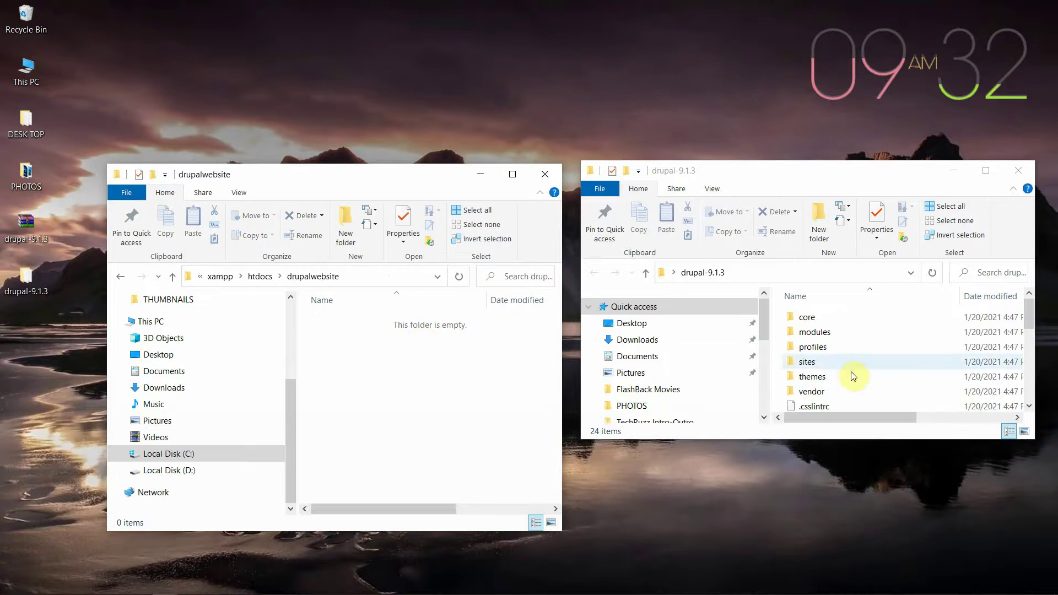
drag(838, 441, 862, 553)
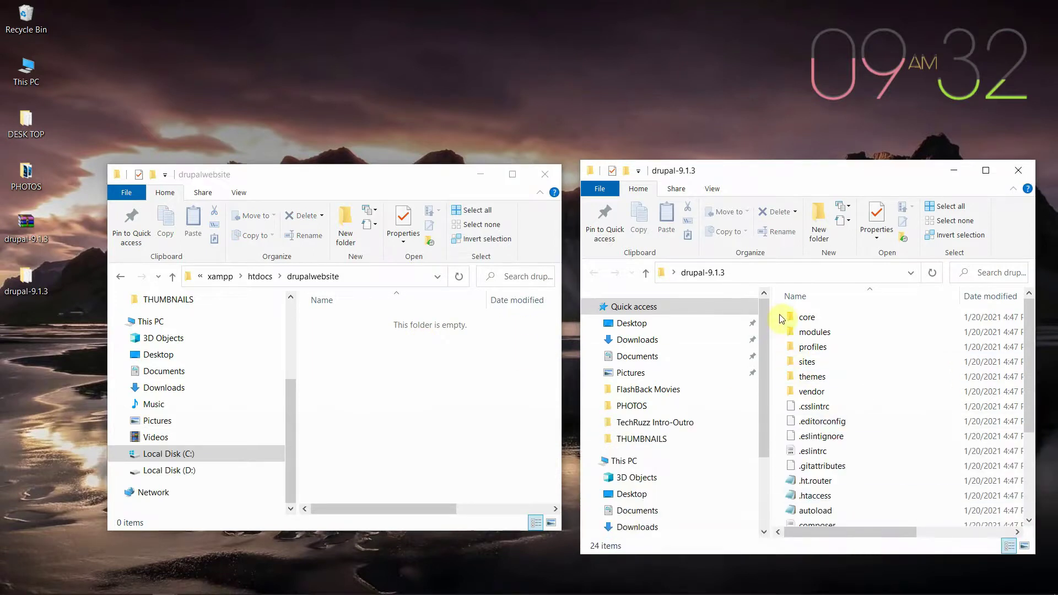
drag(778, 316, 841, 527)
scroll(869, 516, up, 3)
scroll(869, 514, down, 3)
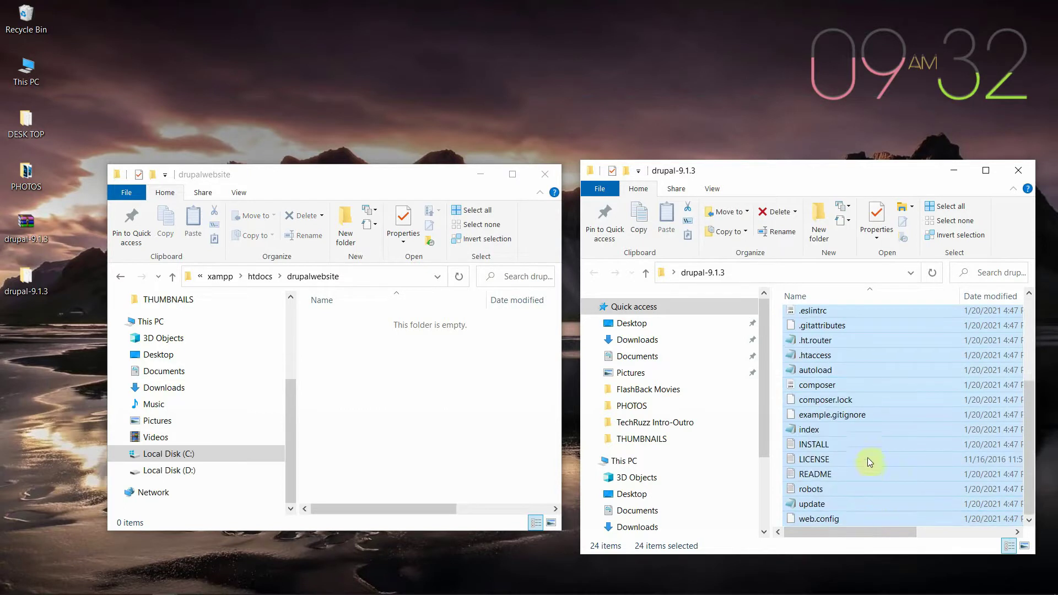
Step: Drag the 24 Drupal files into drupalwebsite and close the emptied drupal-9.1.3 window
drag(878, 366, 398, 426)
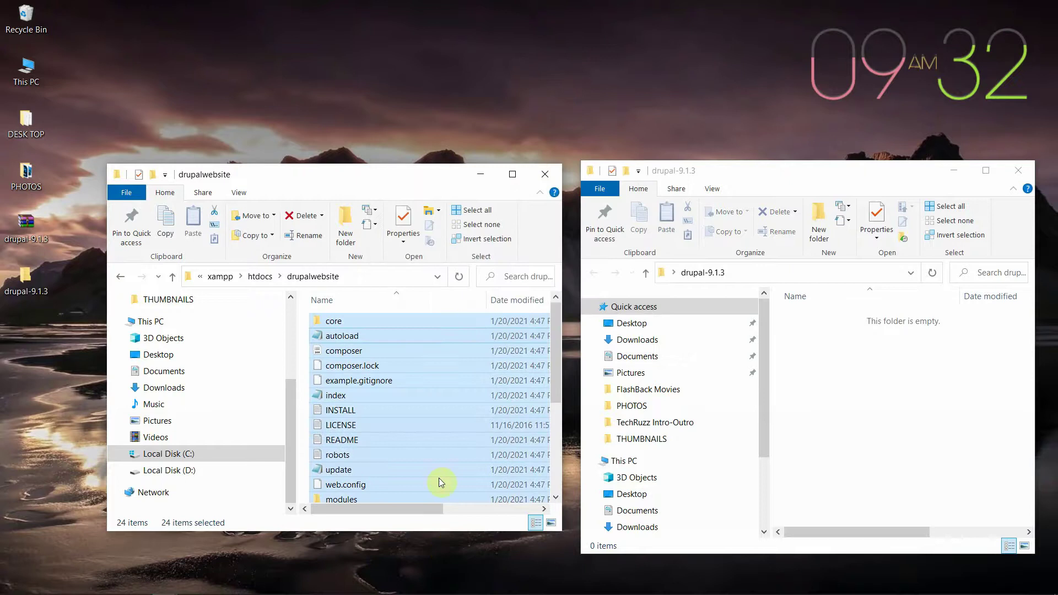
scroll(436, 389, down, 4)
scroll(435, 389, up, 4)
click(1018, 171)
click(80, 223)
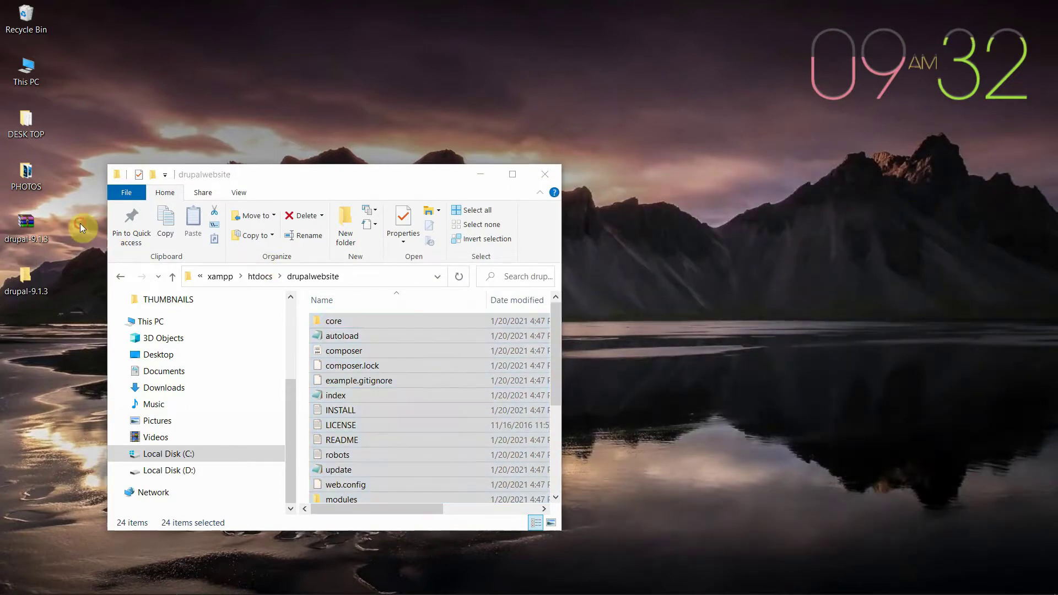
Step: Drag the two Drupal download icons off the desktop
drag(70, 204, 22, 313)
drag(32, 230, 34, 32)
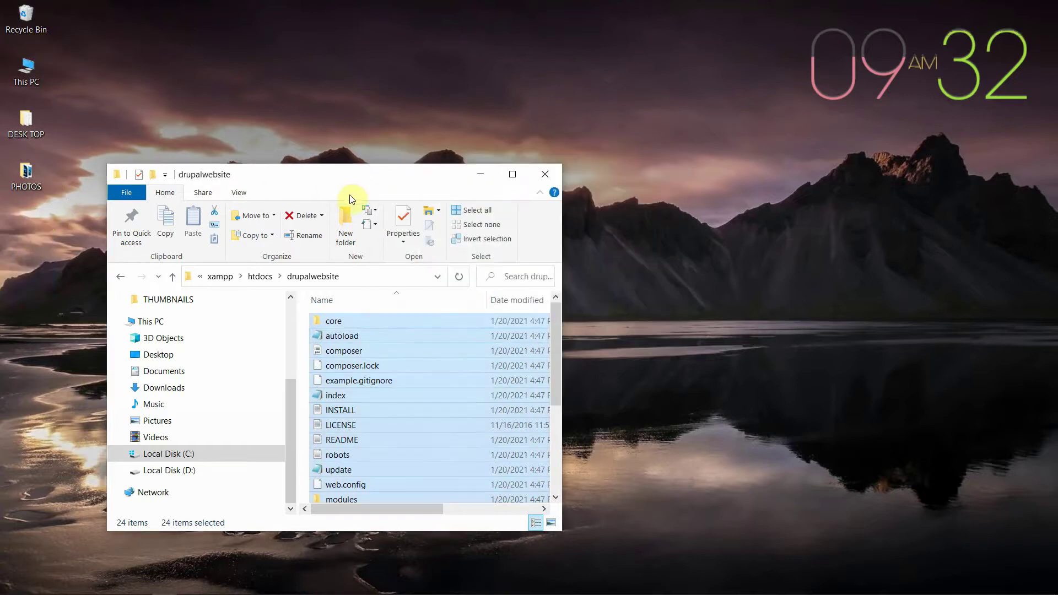
click(403, 393)
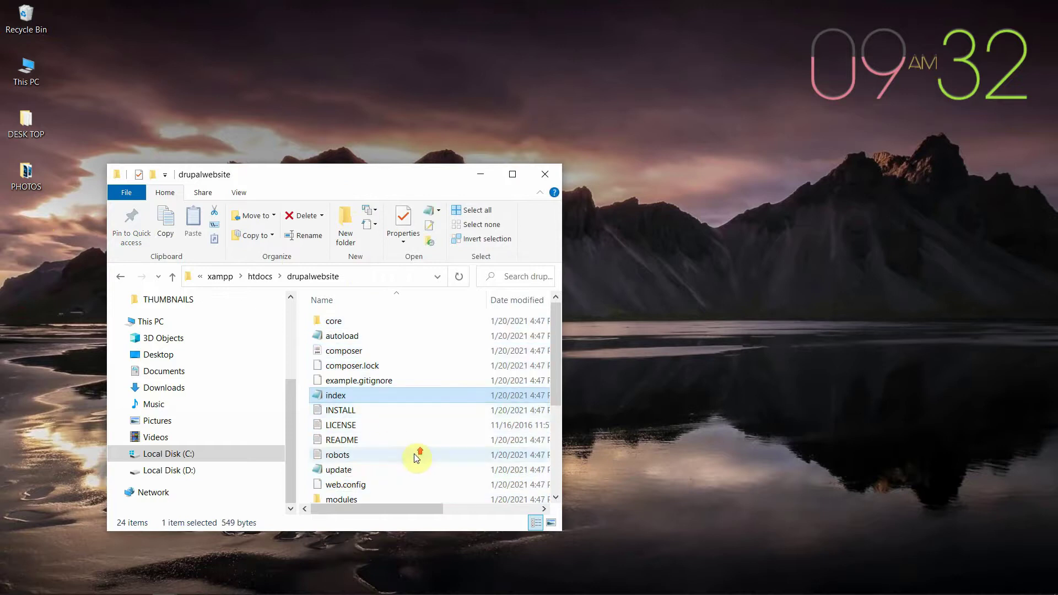
Step: Copy the name drupalwebsite from the Explorer address bar, then minimize the window
click(354, 279)
click(348, 279)
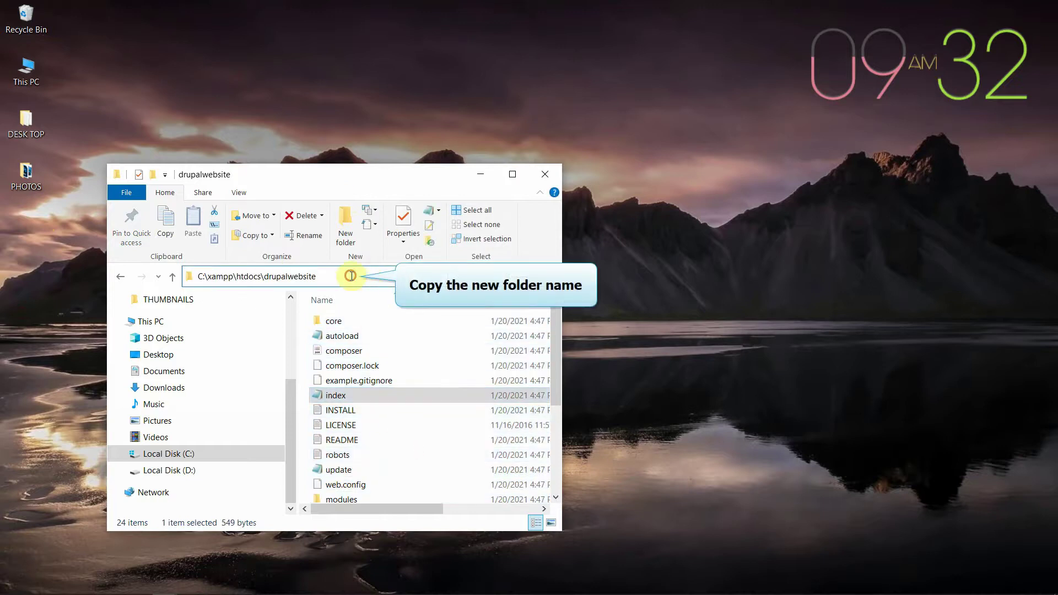
drag(317, 278, 270, 279)
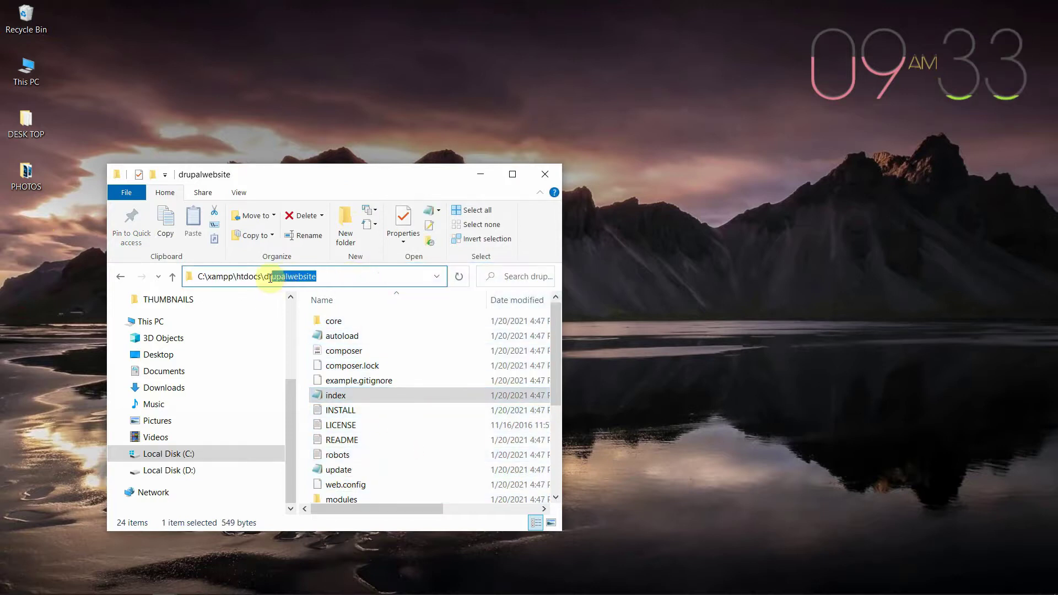
right_click(290, 278)
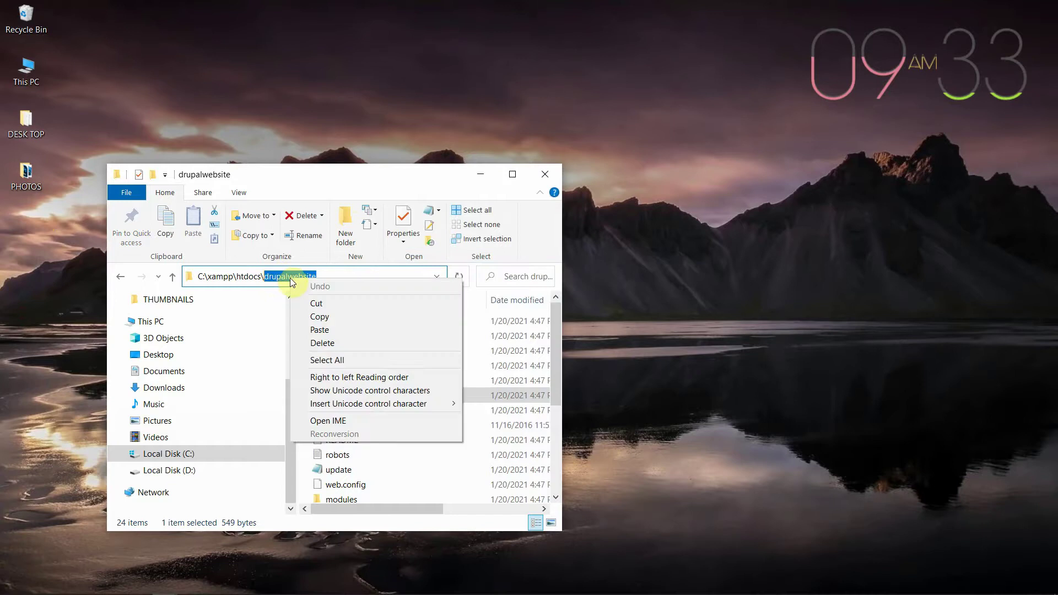
click(332, 322)
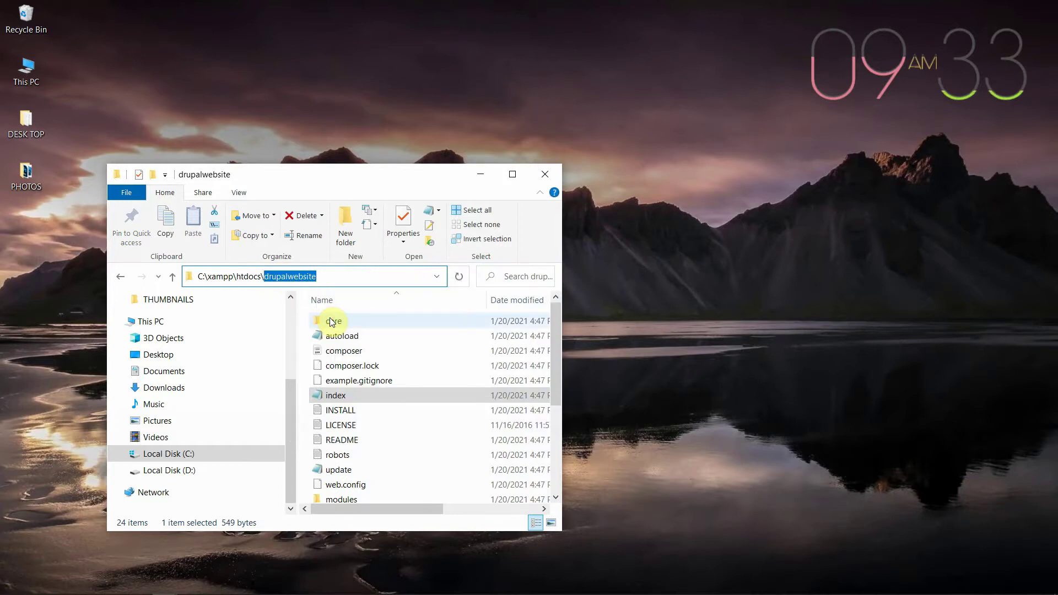
click(482, 175)
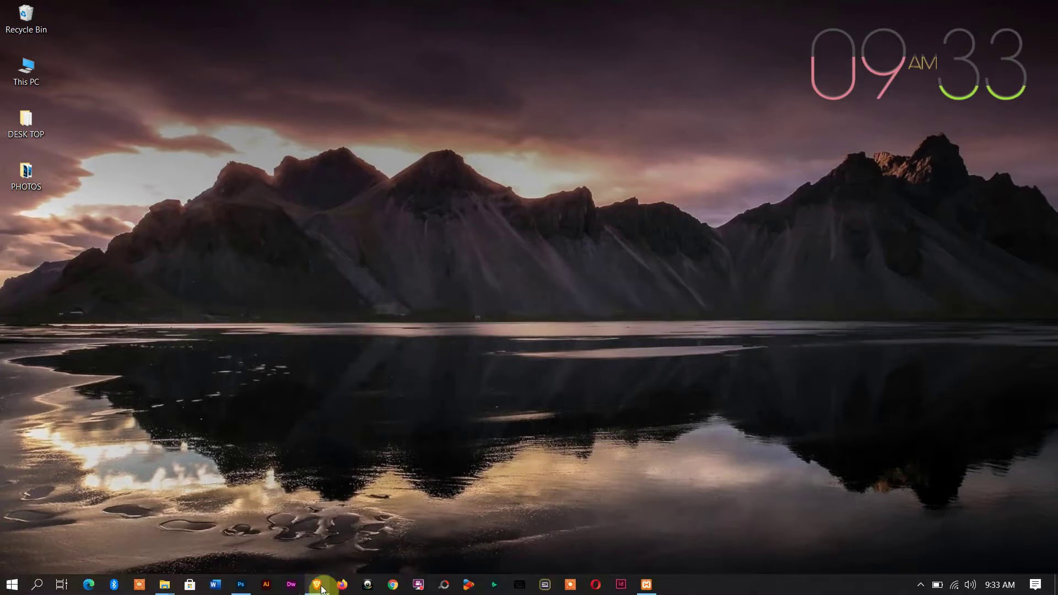
Step: Load the localhost home page in the Brave browser
click(316, 584)
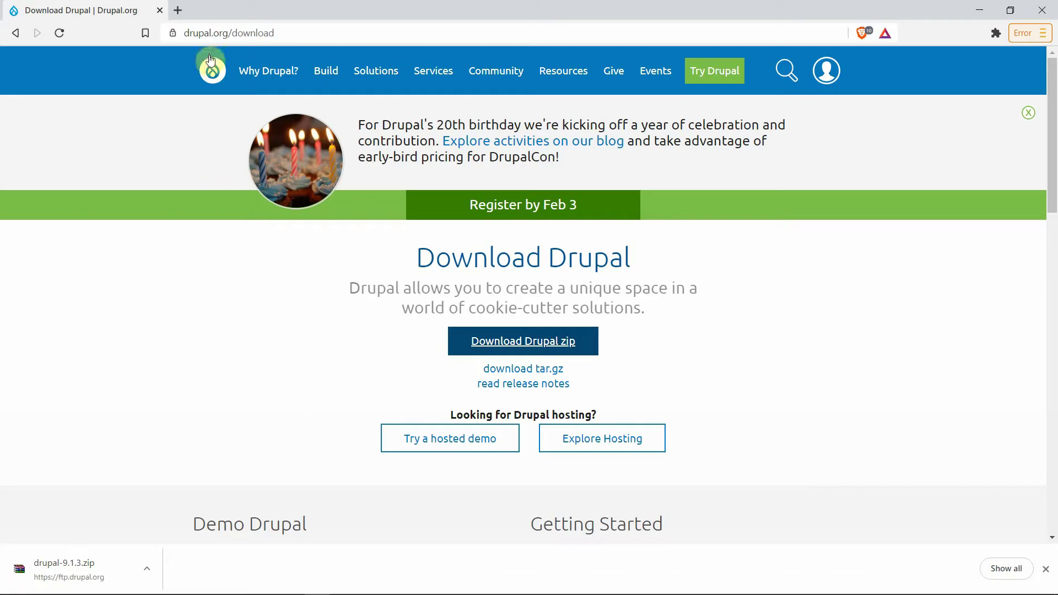
click(220, 34)
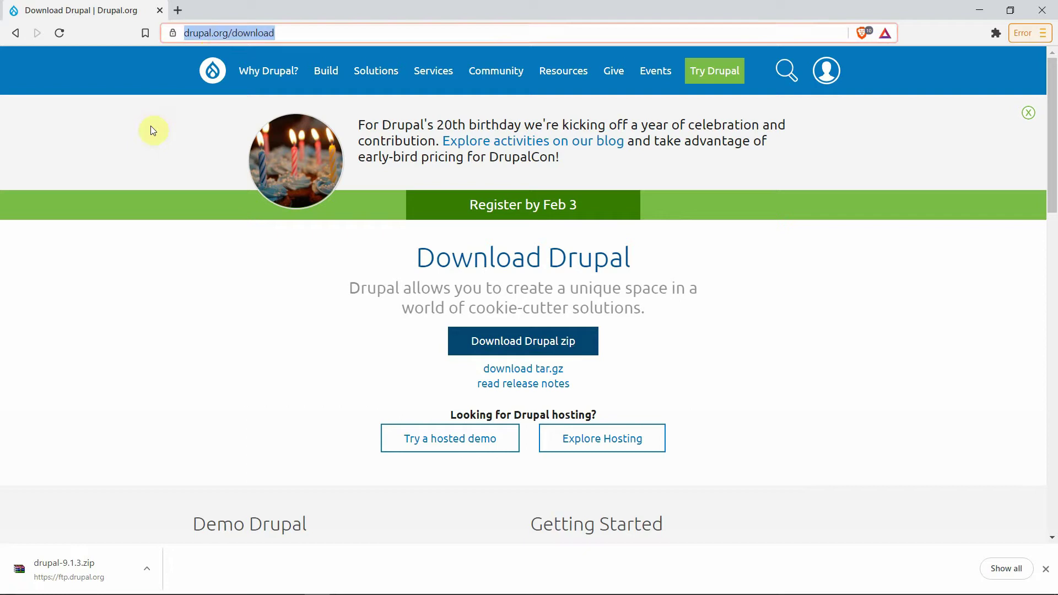
text(localhos)
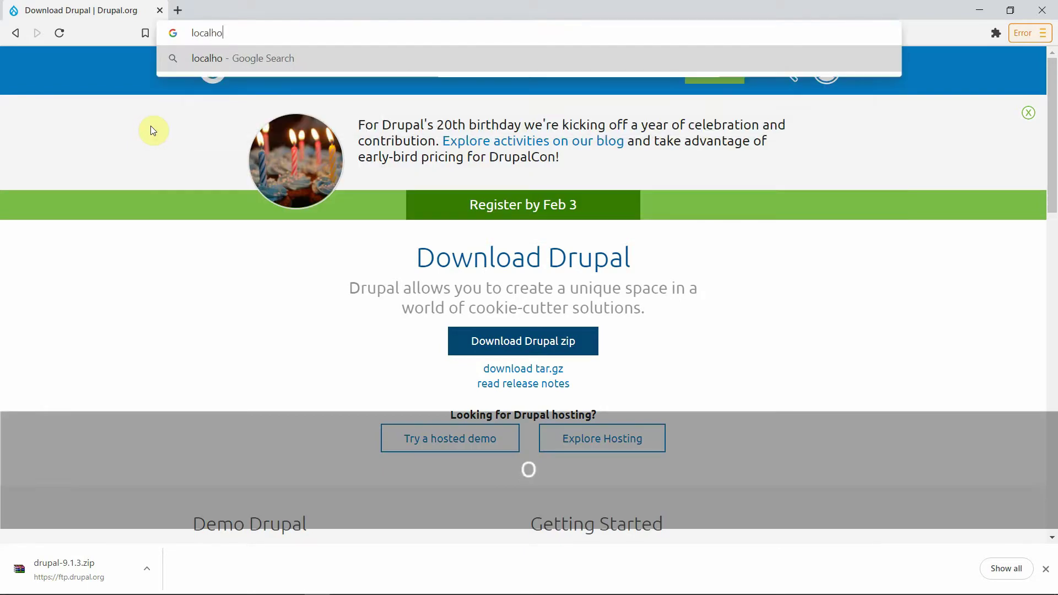
text(t)
key(Return)
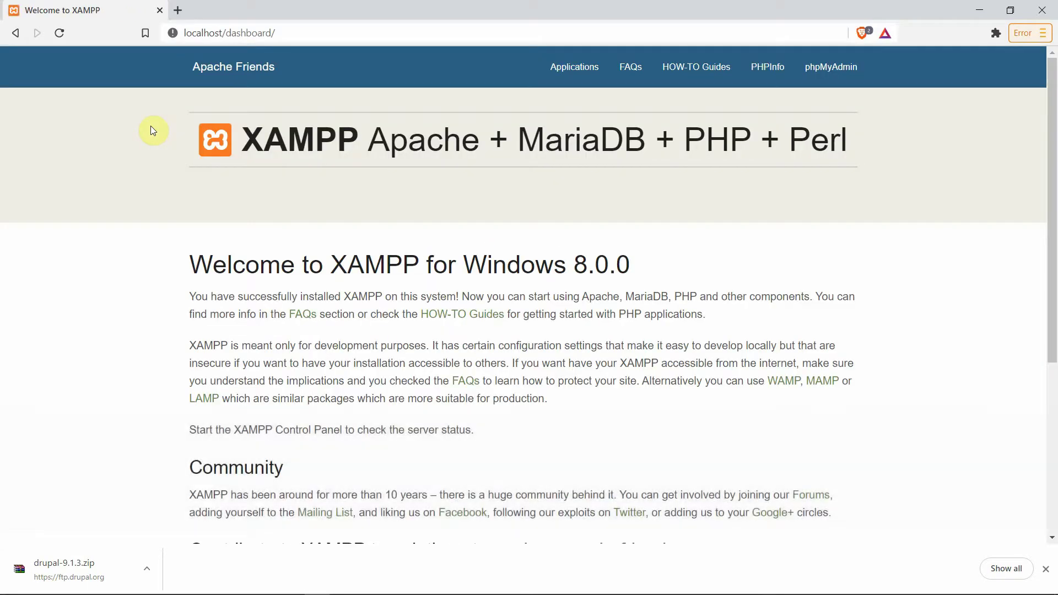
Step: Change the address to localhost/drupalwebsite to start the Drupal 9.1.3 installer
click(1045, 568)
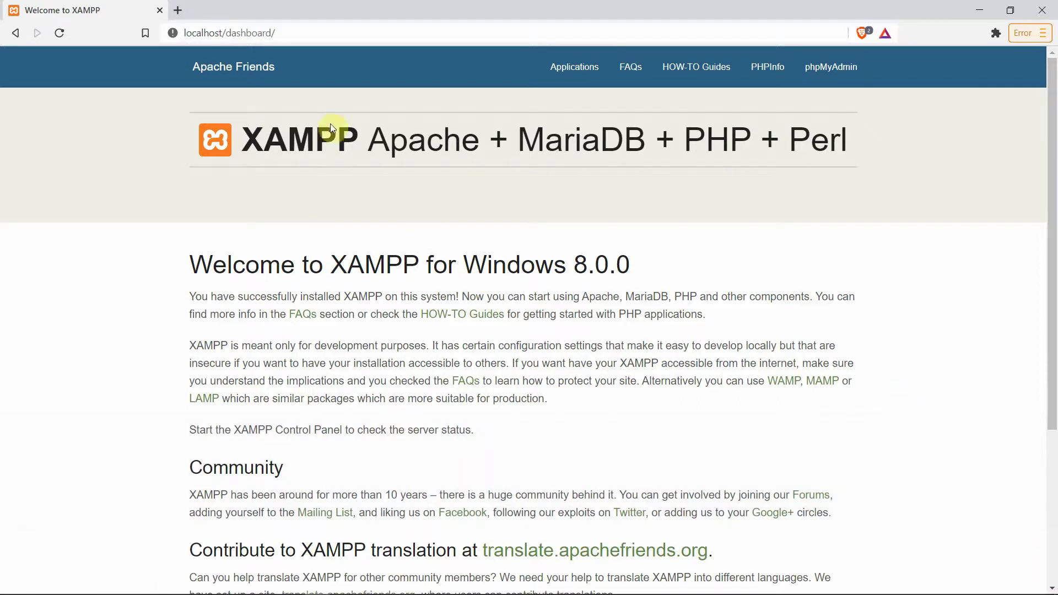
click(239, 35)
drag(226, 35, 276, 33)
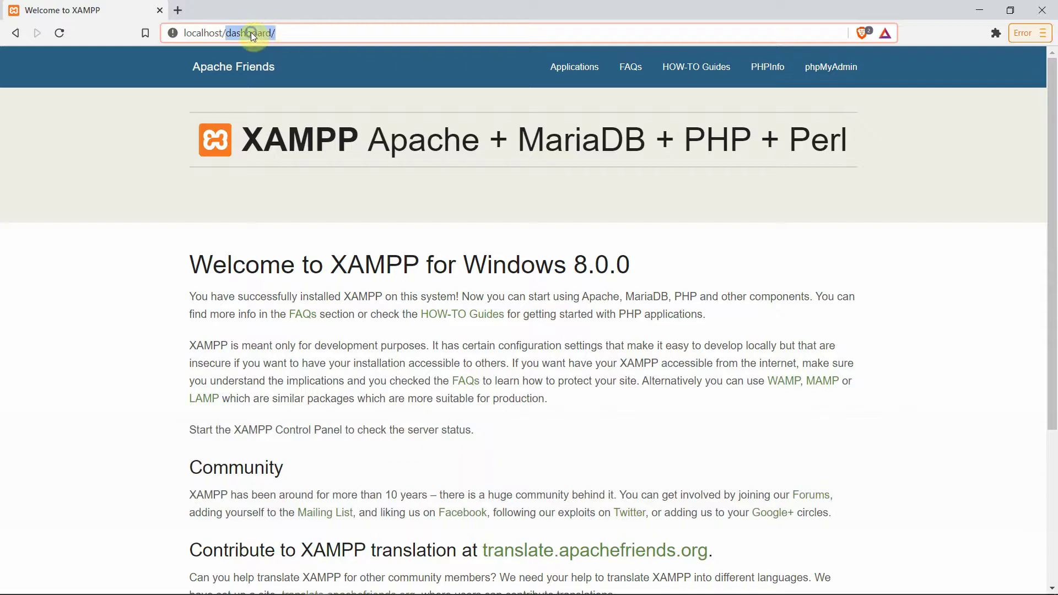
right_click(250, 32)
click(295, 121)
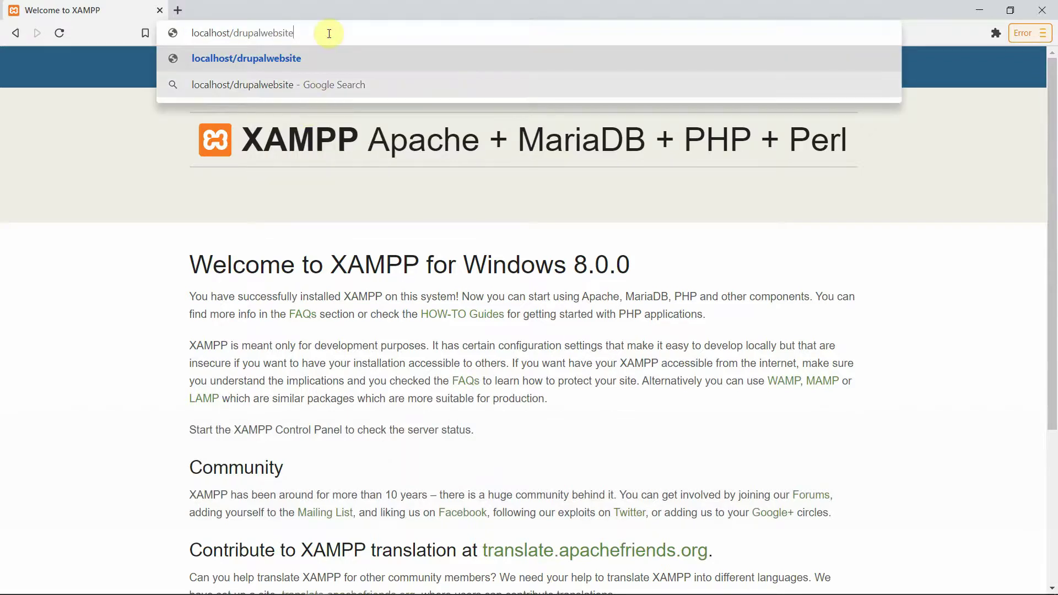
key(Return)
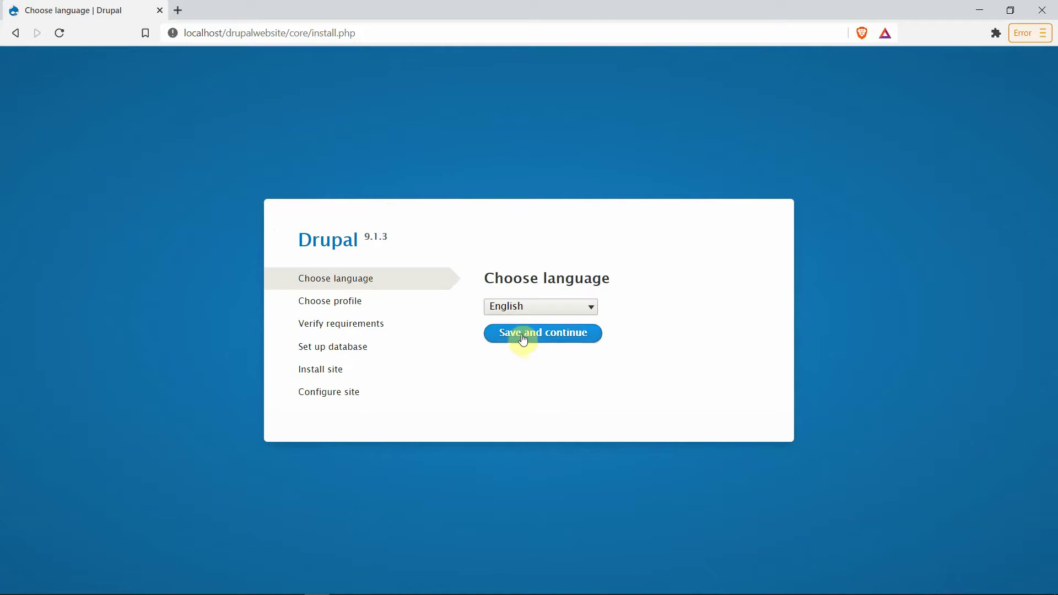
Step: Continue in English to the requirements check and copy the disabled extension name 'gd'
click(570, 339)
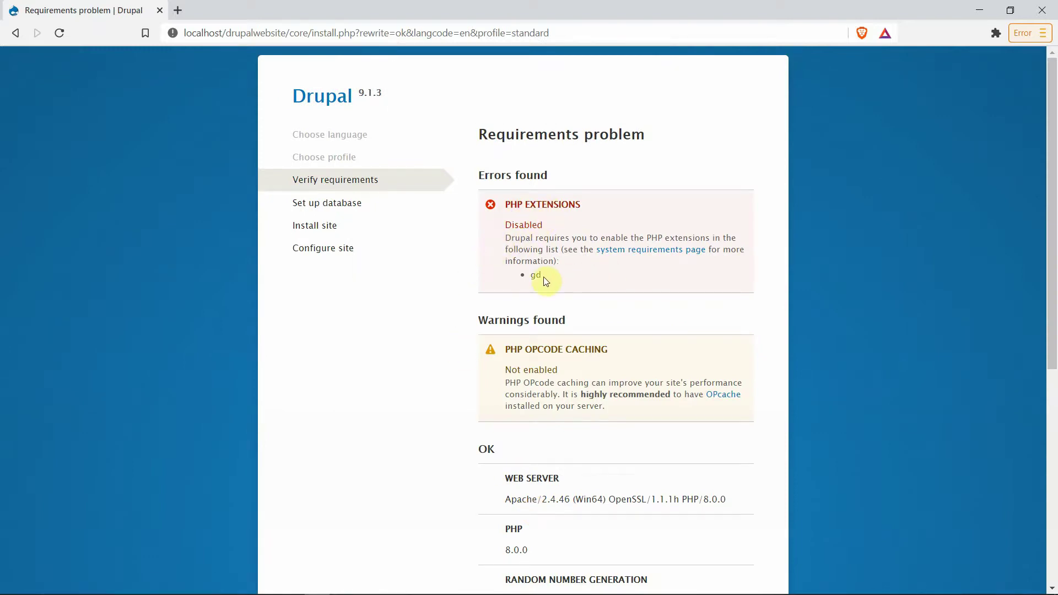
drag(545, 282, 527, 279)
right_click(535, 275)
click(574, 286)
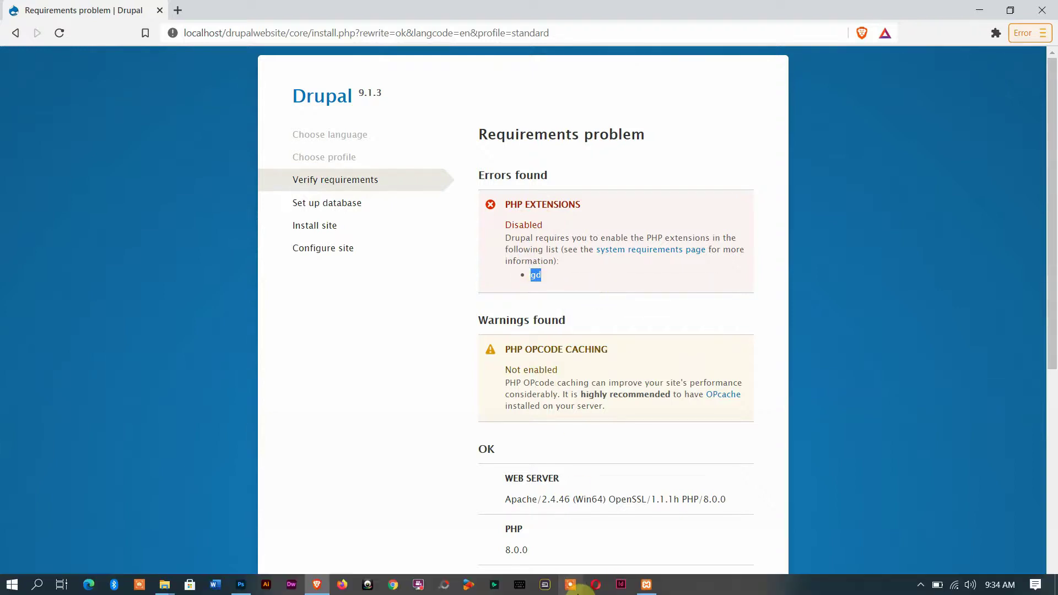
Step: Open php.ini (PHP) from Apache's Config menu in the XAMPP Control Panel
click(647, 587)
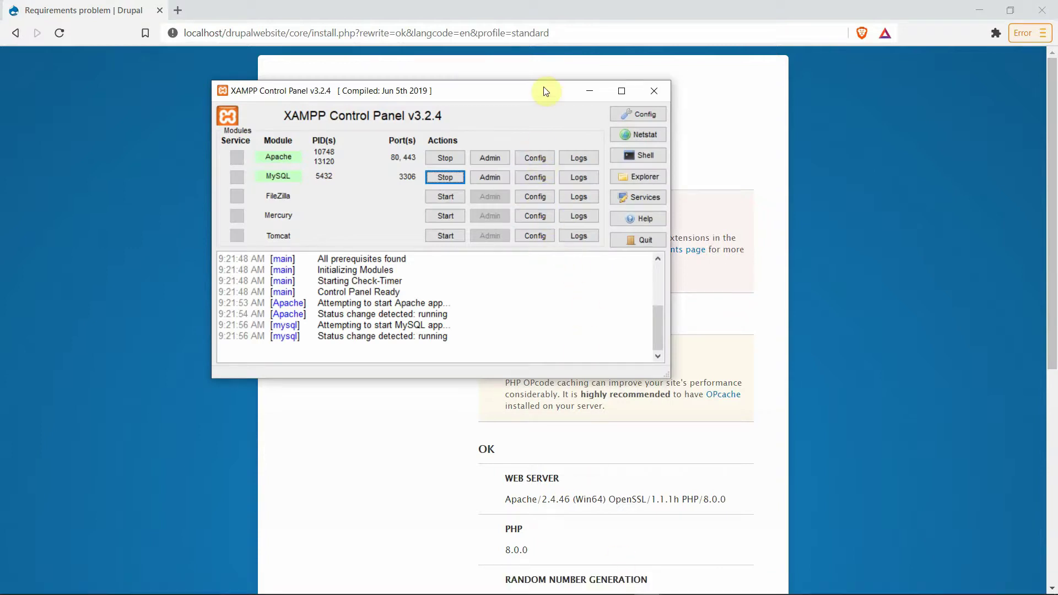
drag(546, 91, 348, 123)
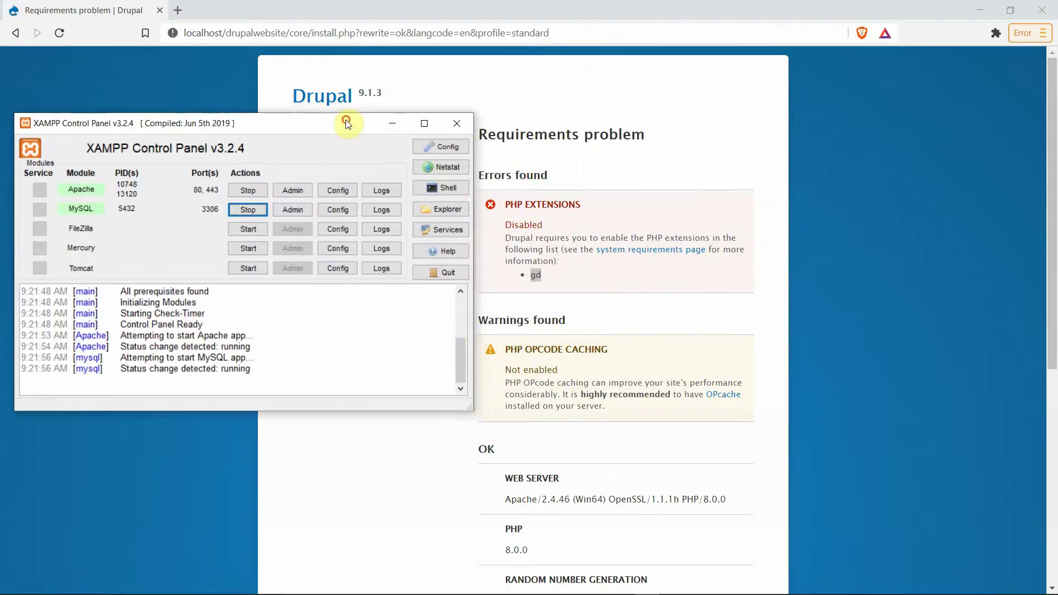
click(338, 191)
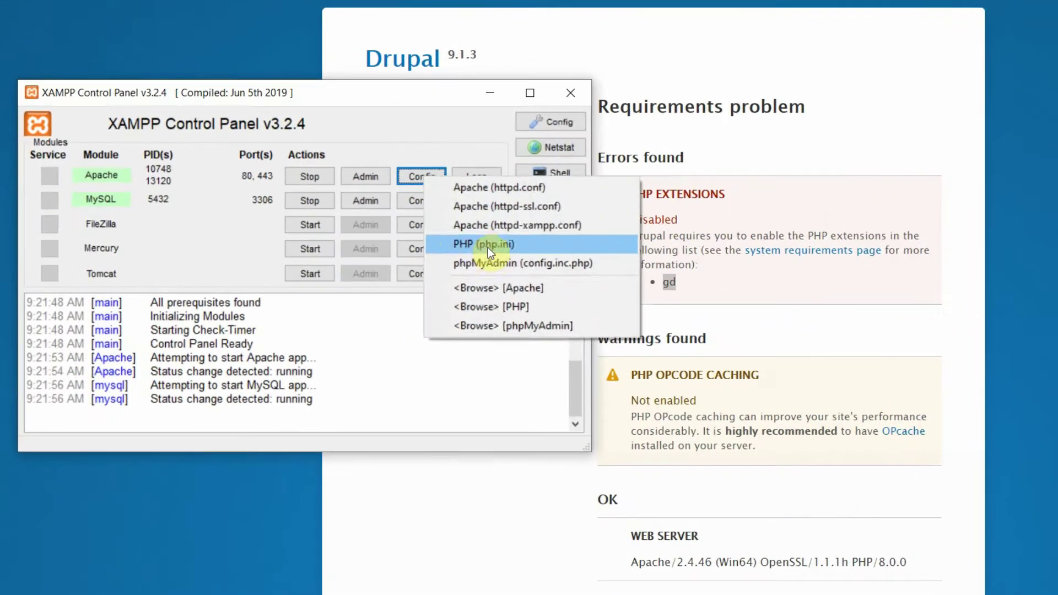
click(410, 245)
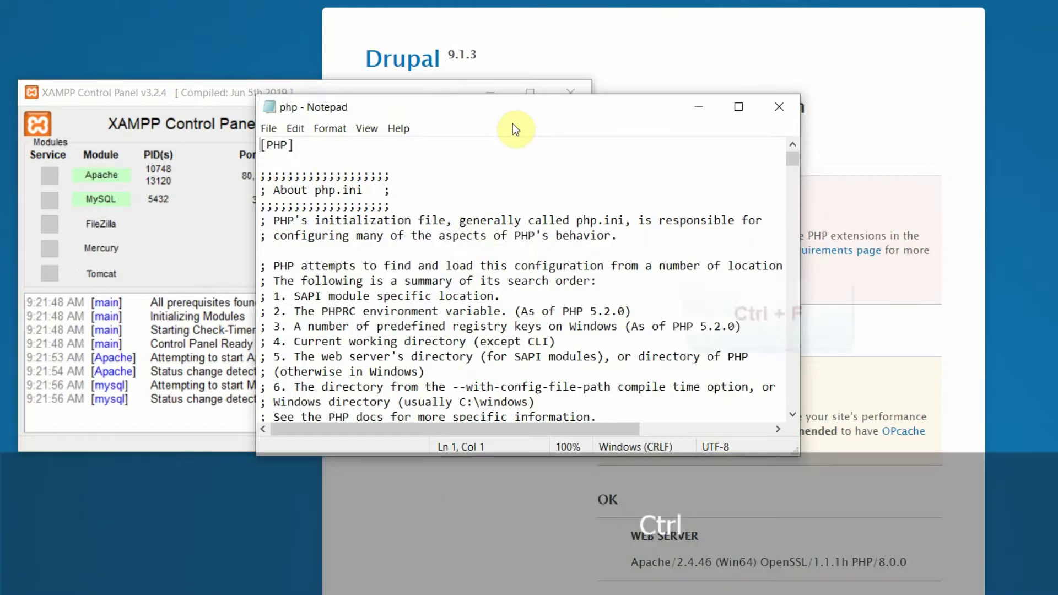
Step: Find the gd line and remove its semicolon so it reads extension=gd, then save and close php.ini
key(ctrl+f)
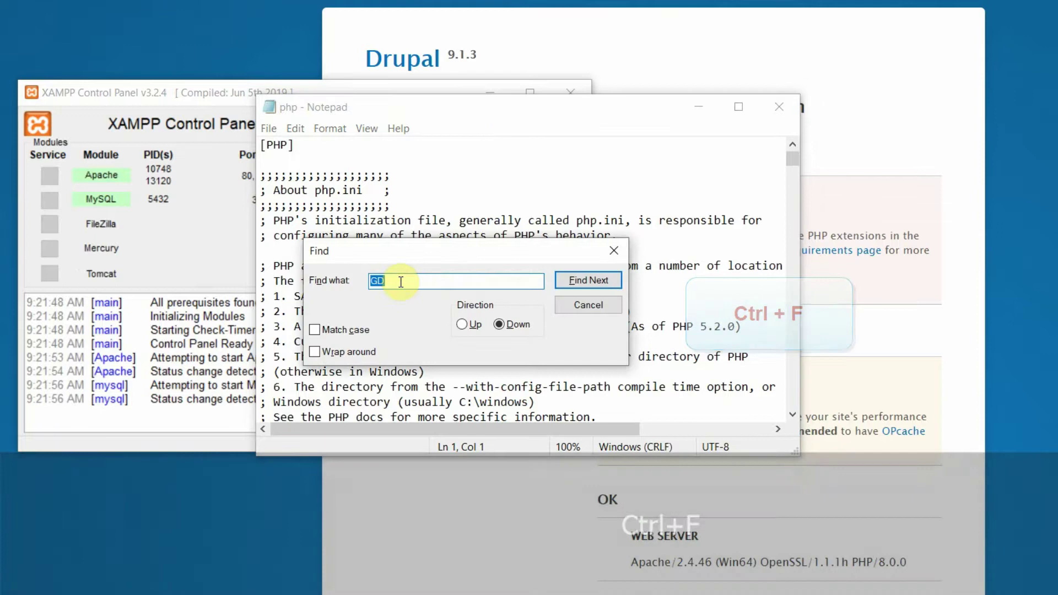
key(ctrl+v)
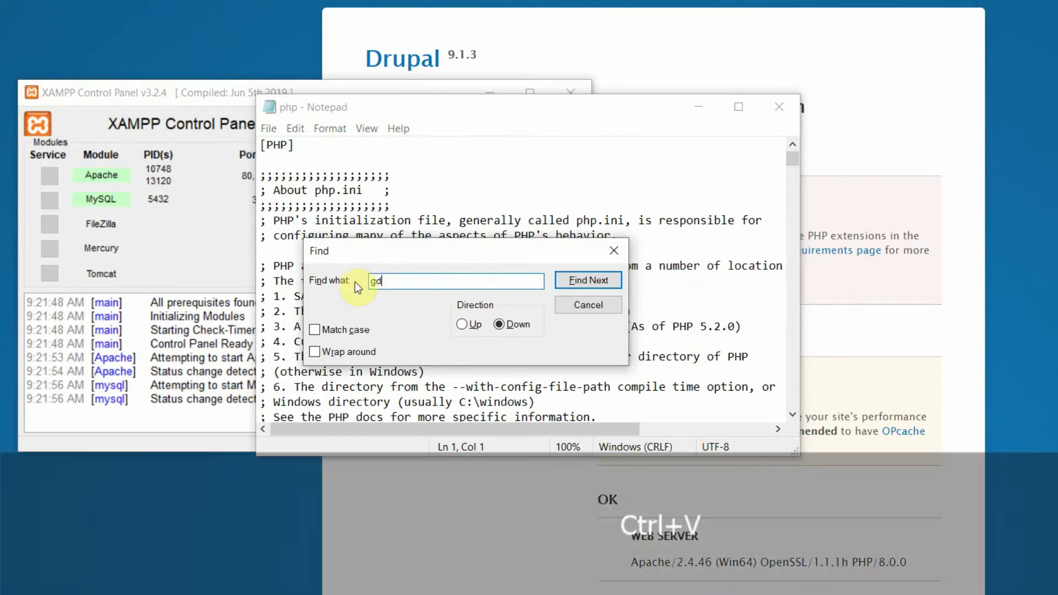
click(591, 279)
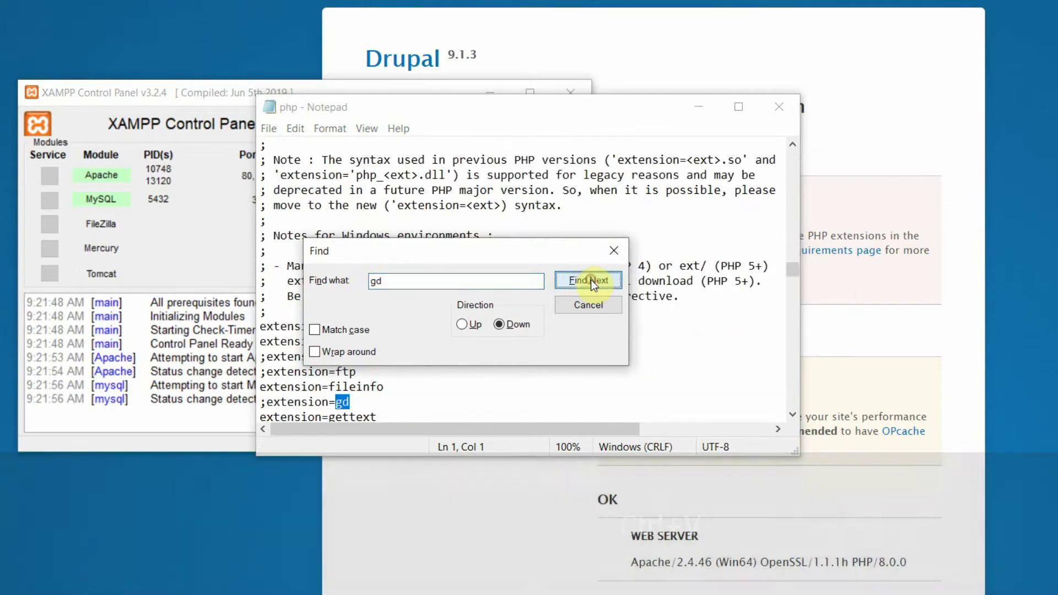
click(267, 402)
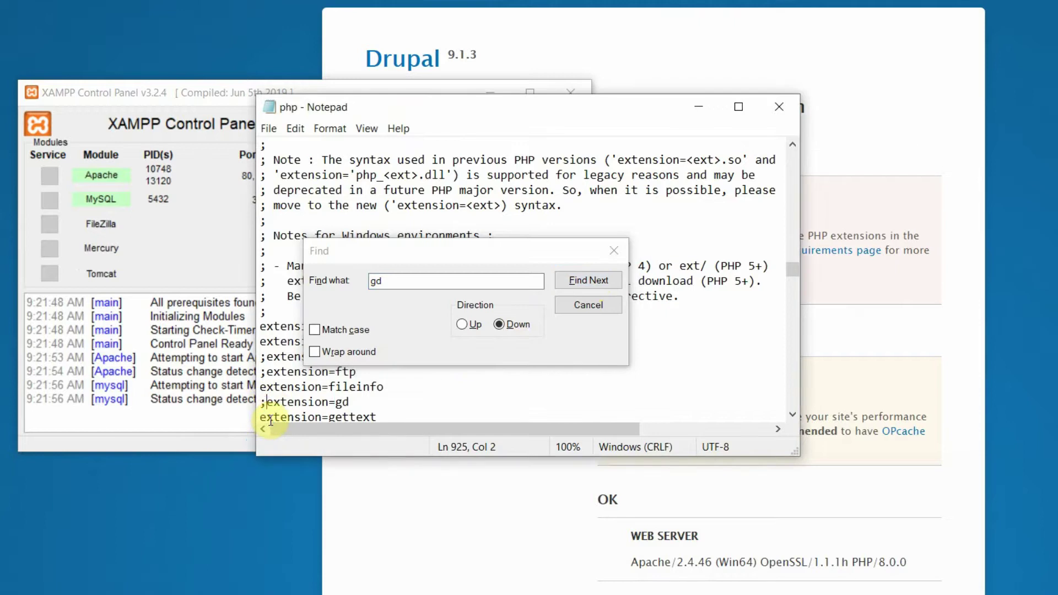
key(BackSpace)
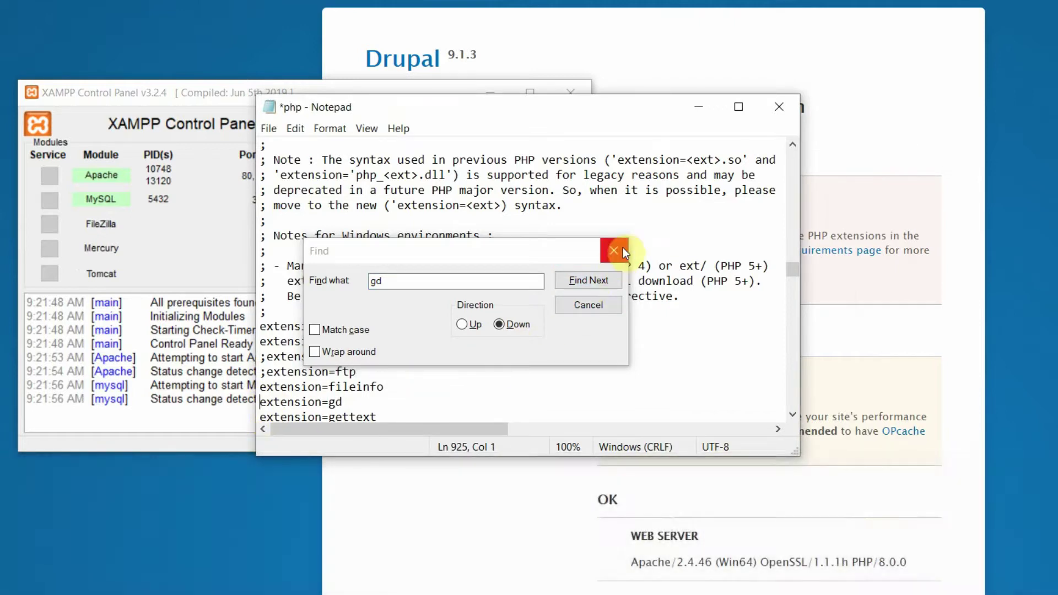
click(614, 251)
click(269, 129)
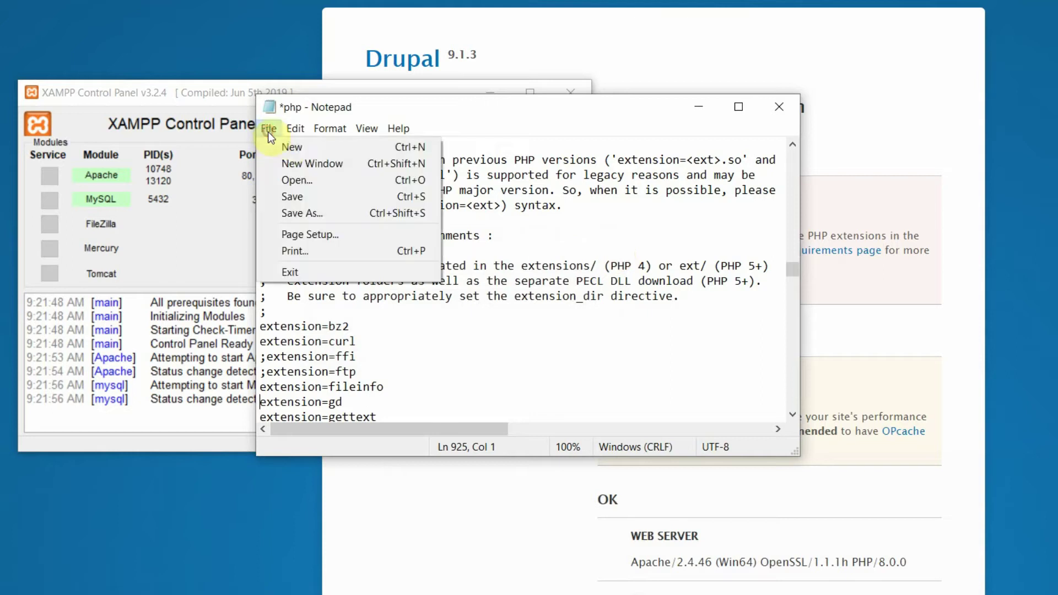
click(349, 198)
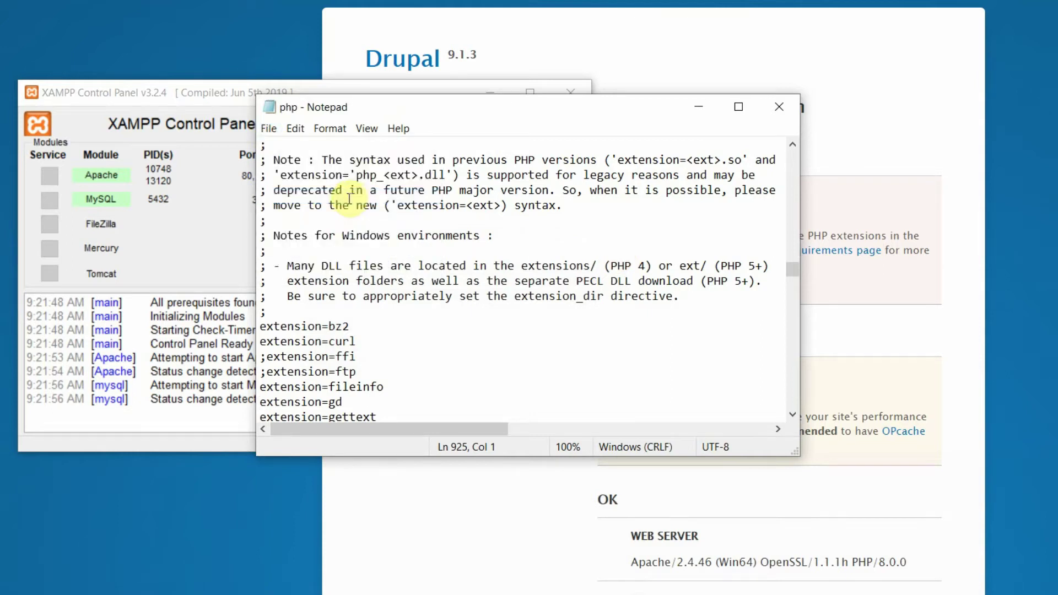
click(779, 107)
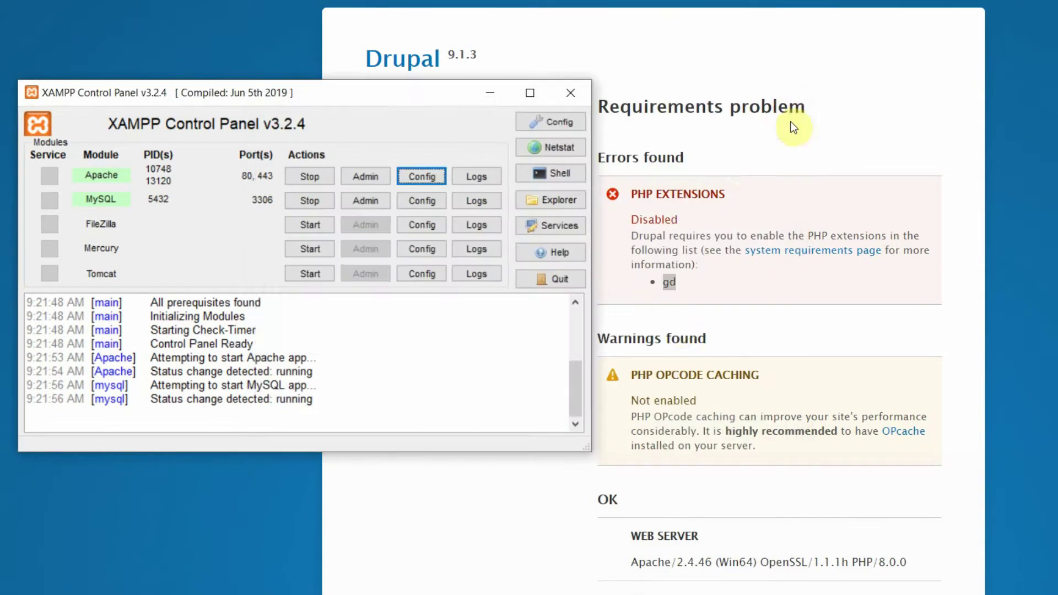
Step: Stop and restart Apache and MySQL, then return to the Drupal installer in Brave
click(310, 180)
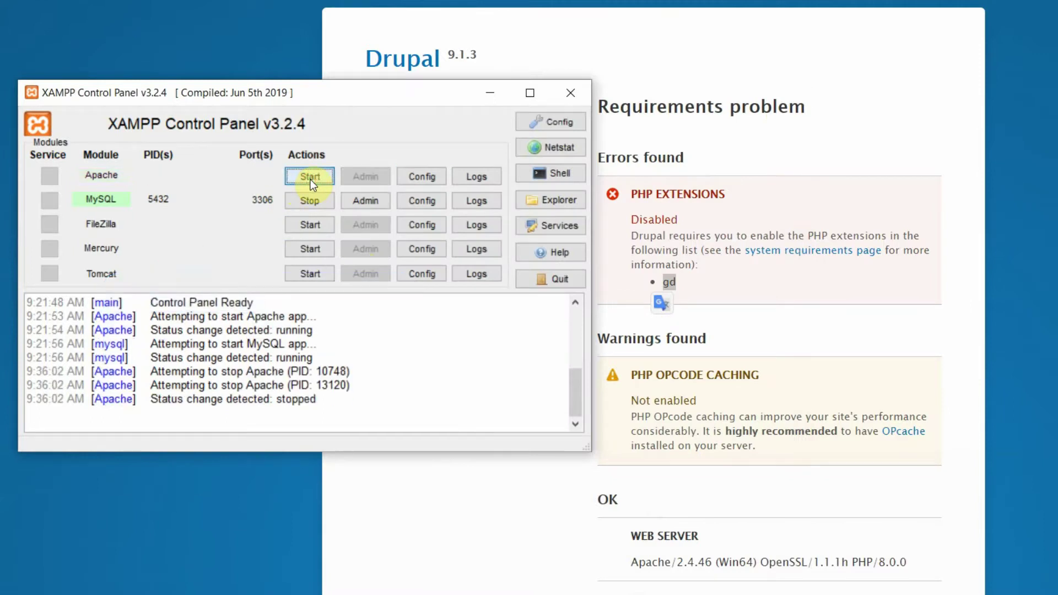
click(308, 202)
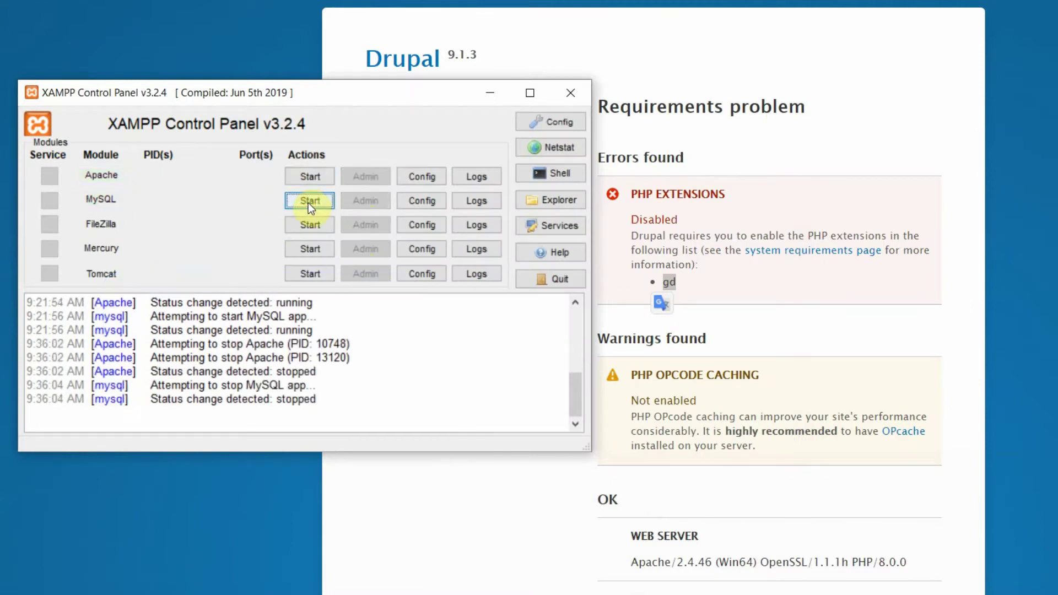
click(322, 175)
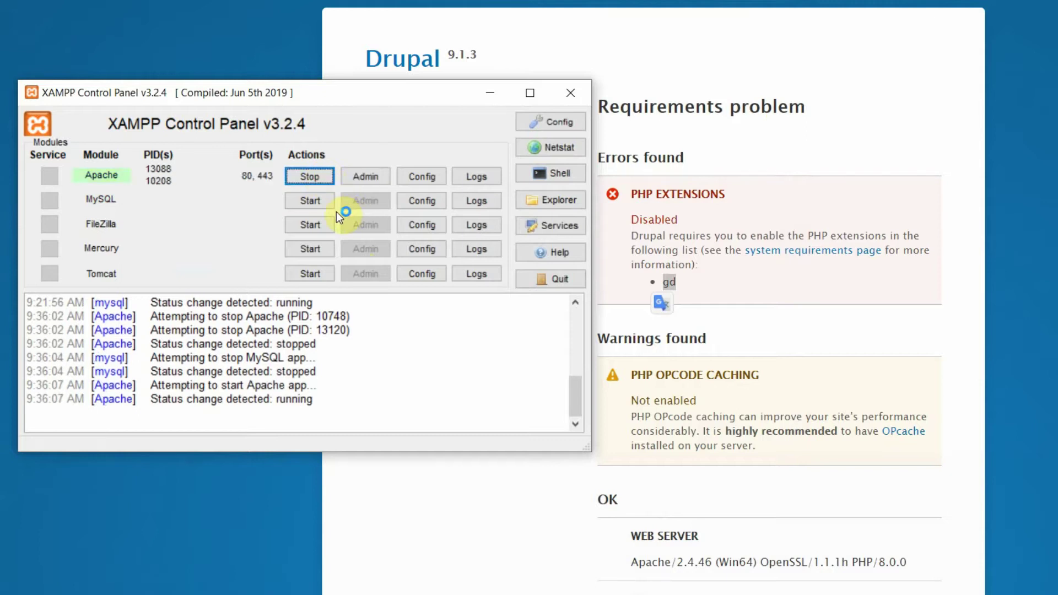
click(309, 199)
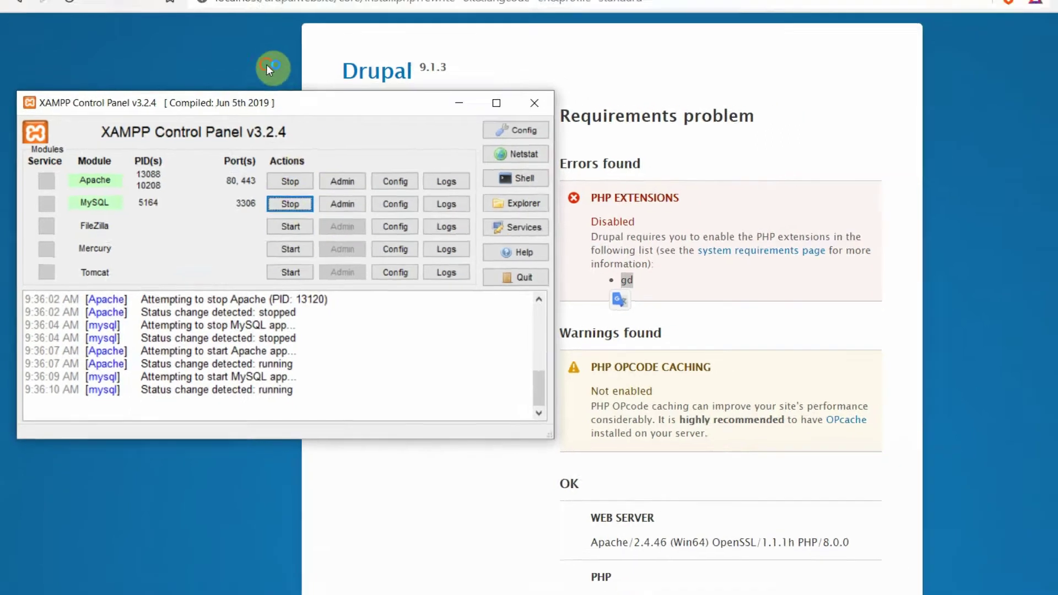
click(275, 64)
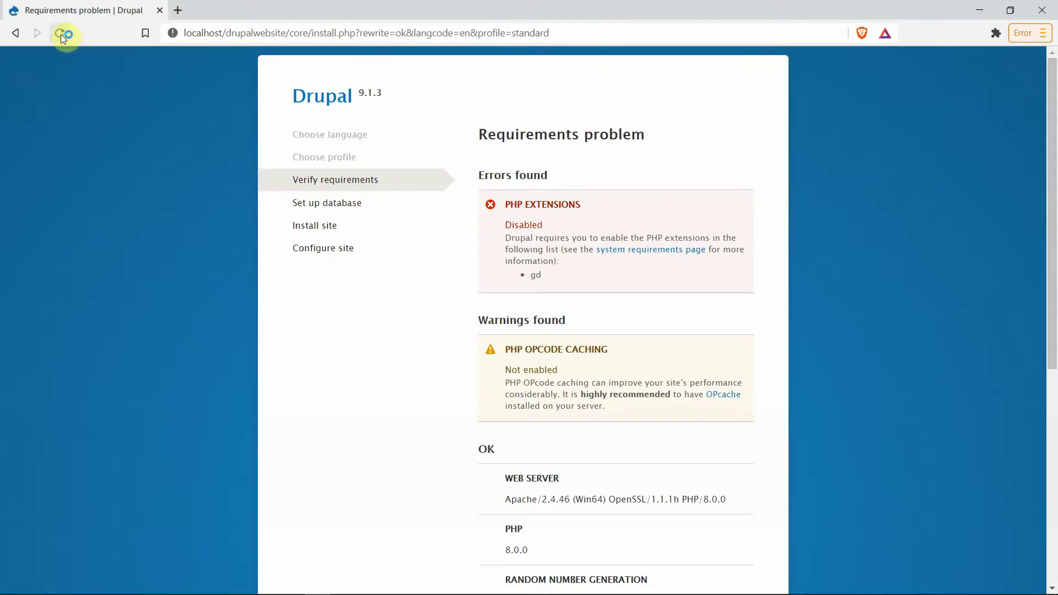
Step: Rerun the requirements check, copy 'OPcode' from the caching warning, and bring XAMPP forward
click(61, 34)
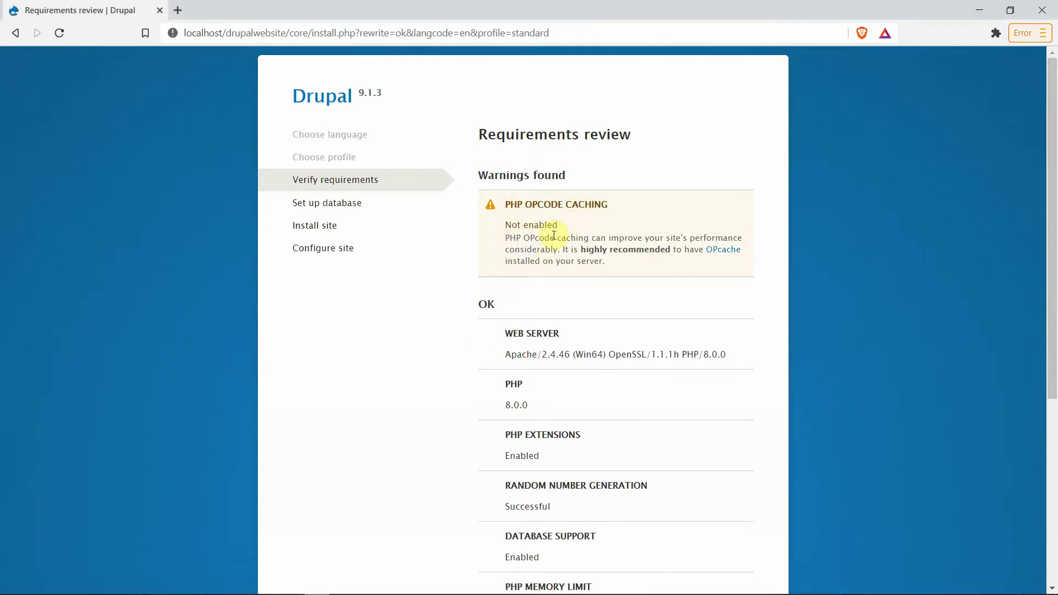
drag(553, 235, 529, 236)
right_click(540, 238)
click(574, 245)
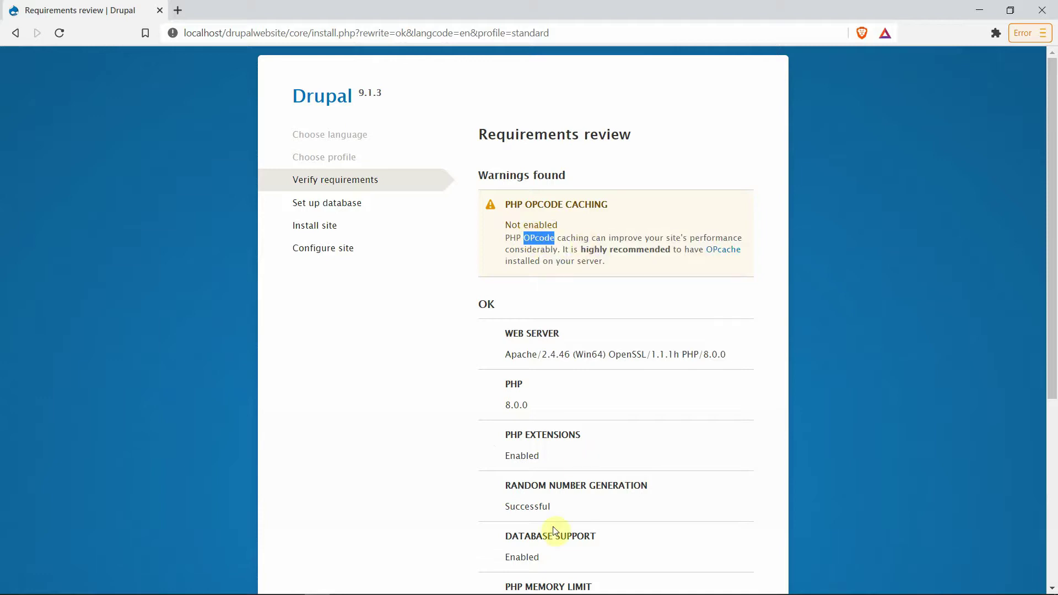
mouse_move(554, 592)
click(655, 584)
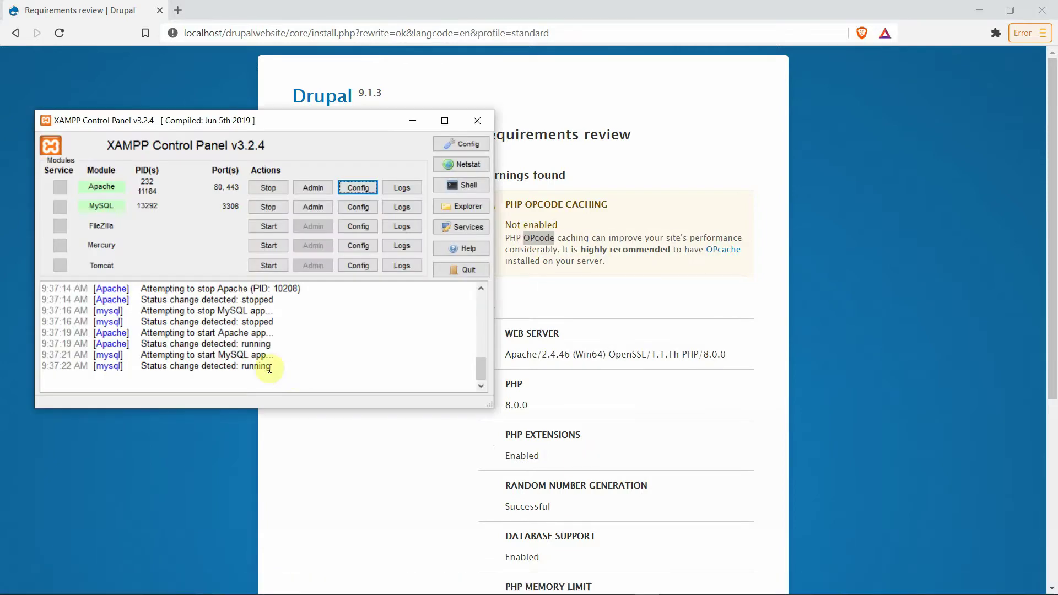
Step: Reopen php.ini and search it for 'OPcode' to reach the opcache settings
click(362, 188)
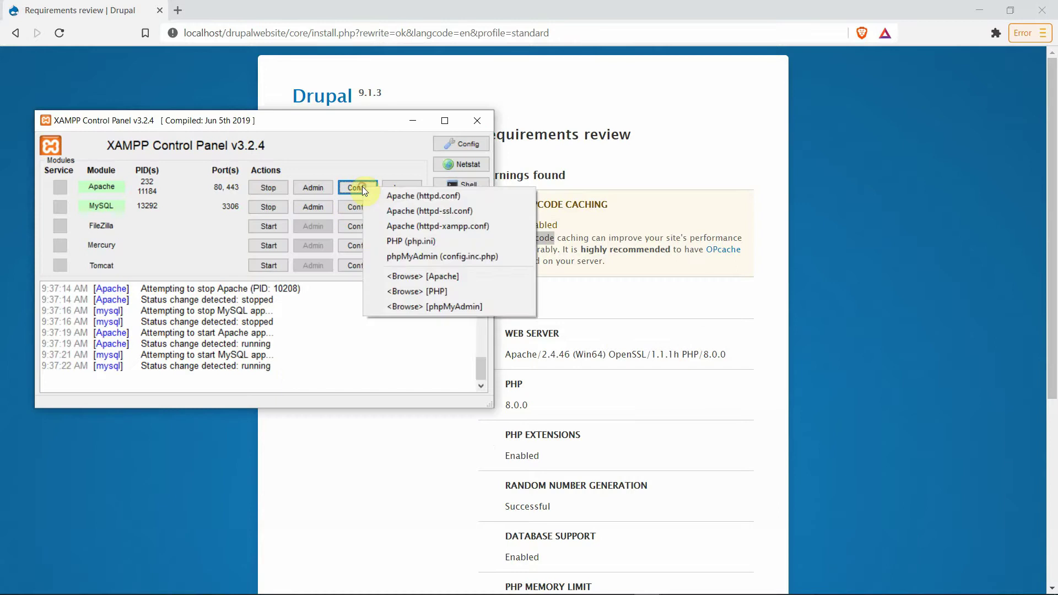
click(434, 242)
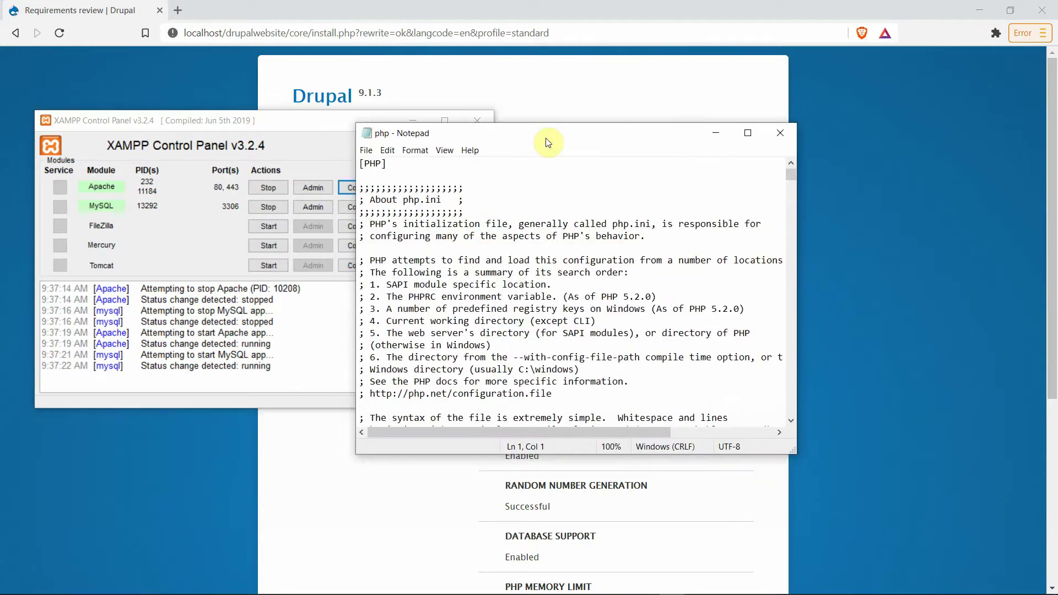
key(ctrl+f)
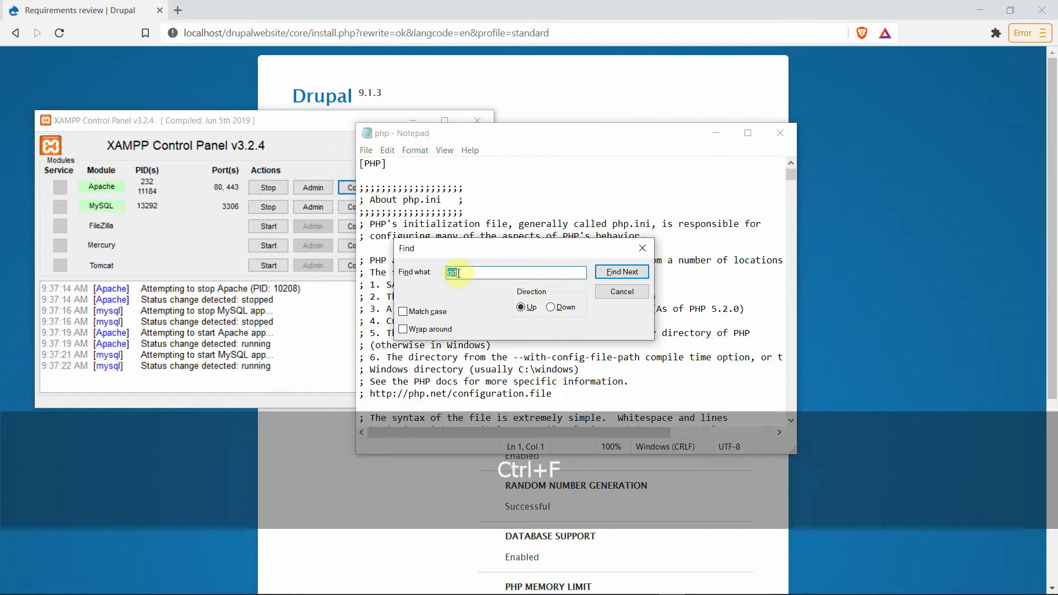
click(550, 307)
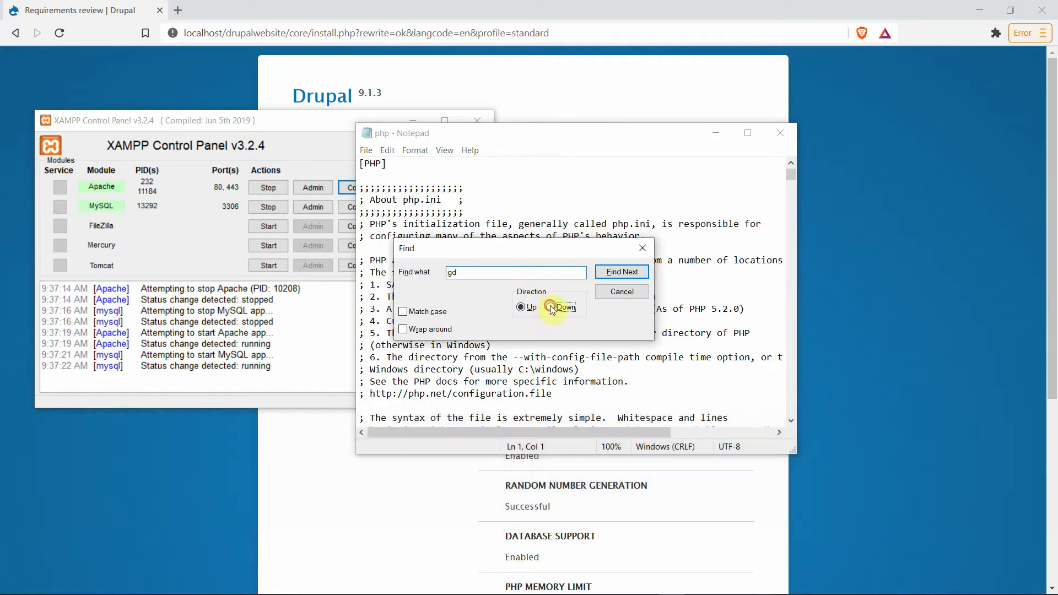
double_click(450, 273)
right_click(453, 273)
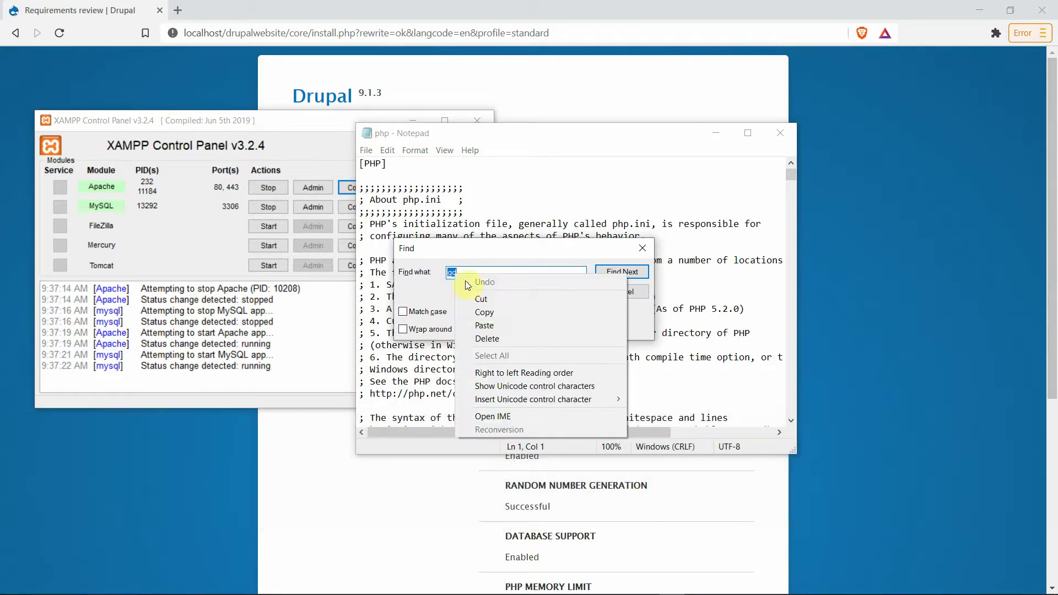
click(493, 324)
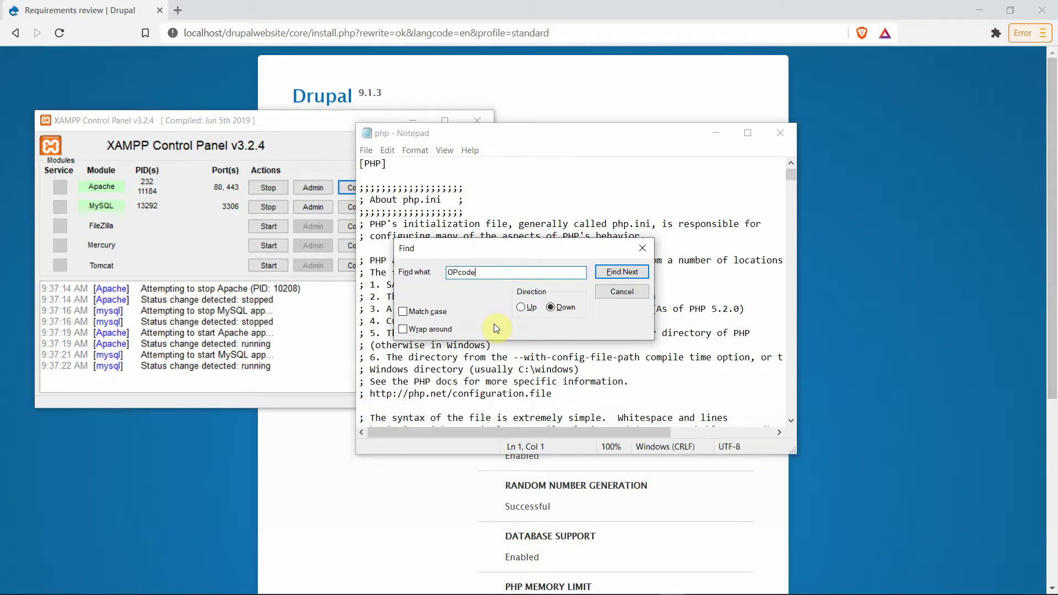
click(627, 276)
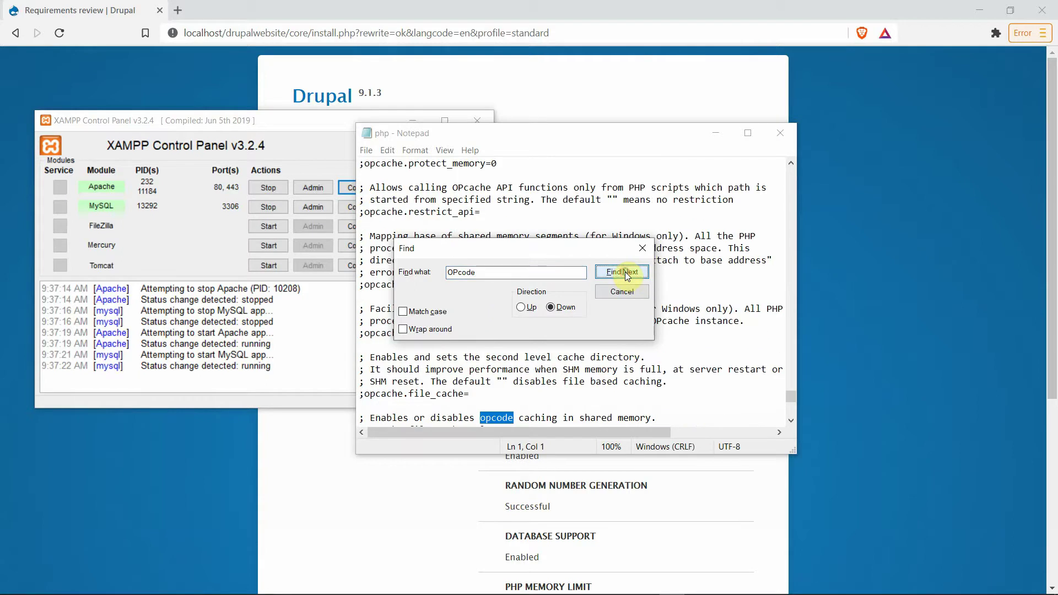
Step: Insert blank lines below ;opcache.file_cache_only=0
click(645, 249)
scroll(604, 328, down, 2)
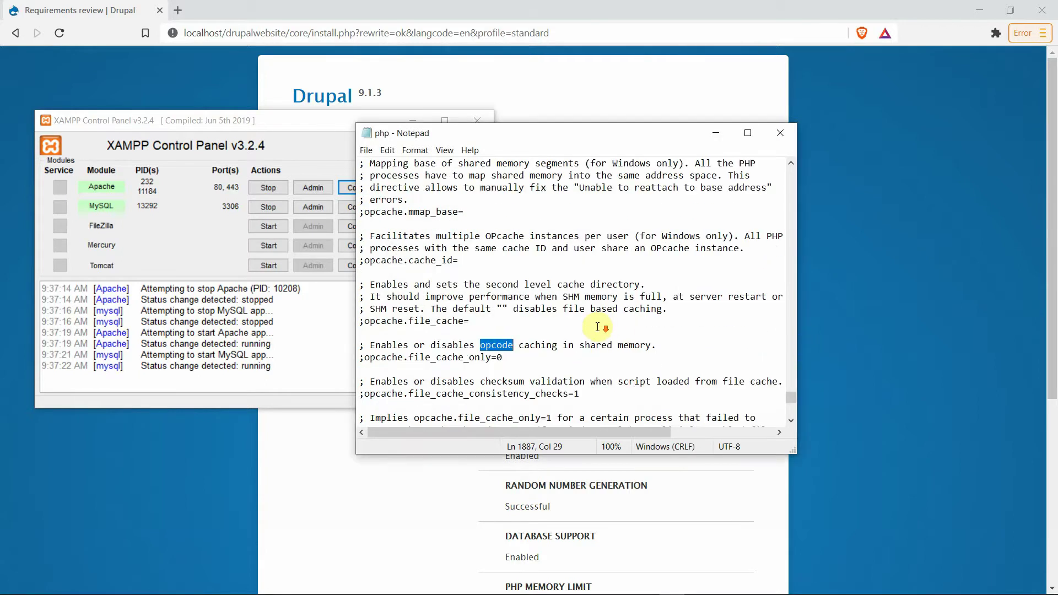
click(510, 355)
key(Return)
key(Return)
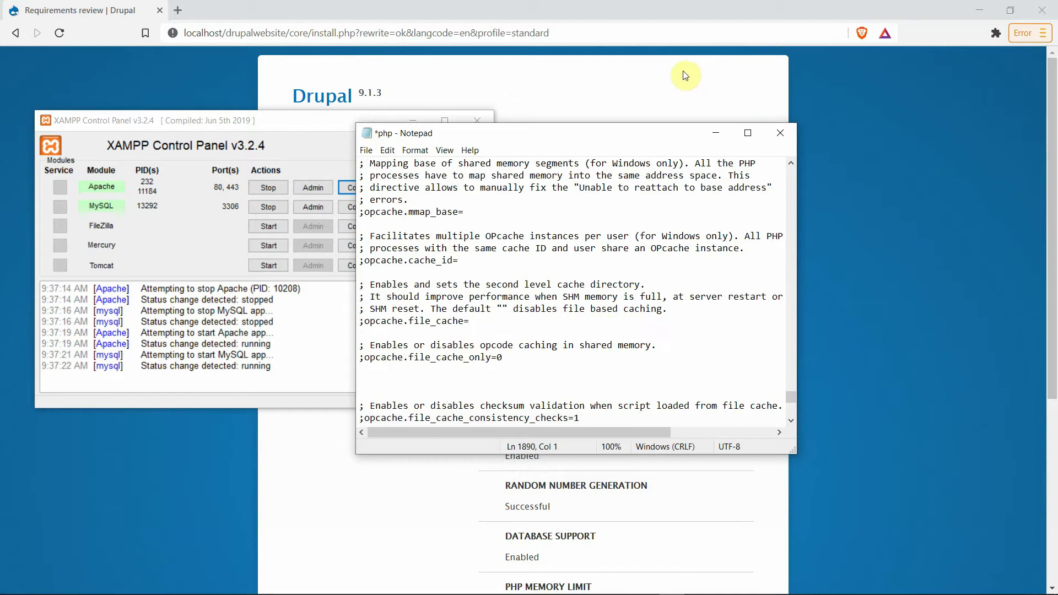
Step: Copy the three opcache configuration lines from PHP OPCODE CACHING.txt
click(977, 12)
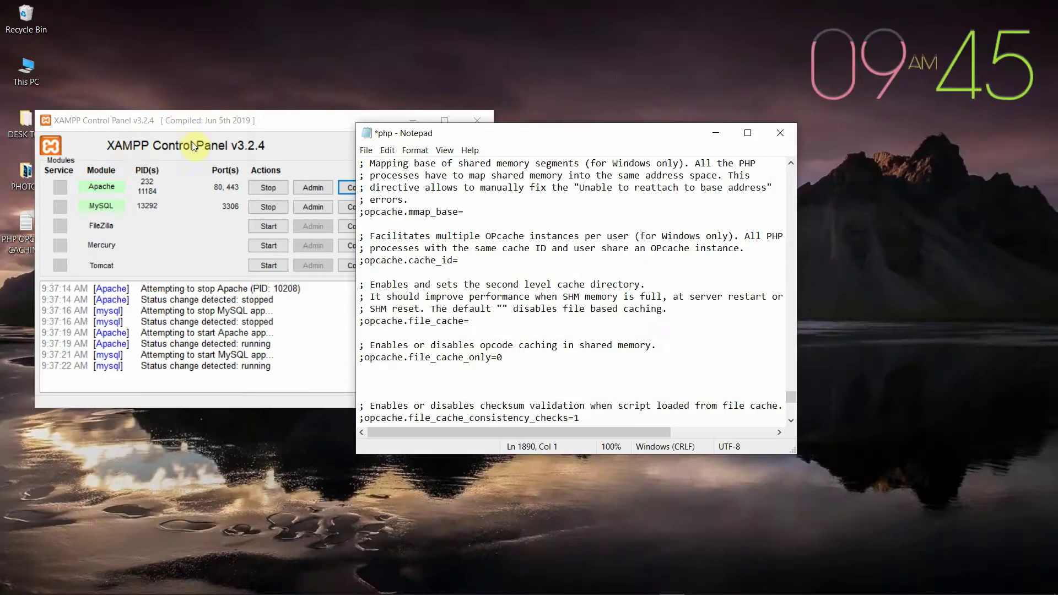
drag(208, 120, 266, 127)
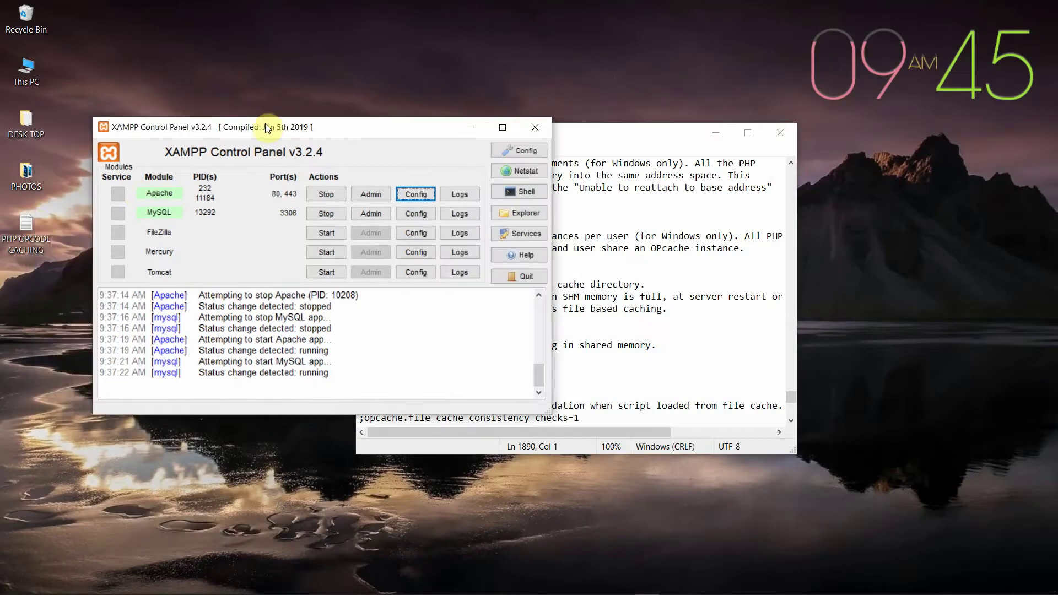
double_click(34, 224)
drag(464, 205, 339, 183)
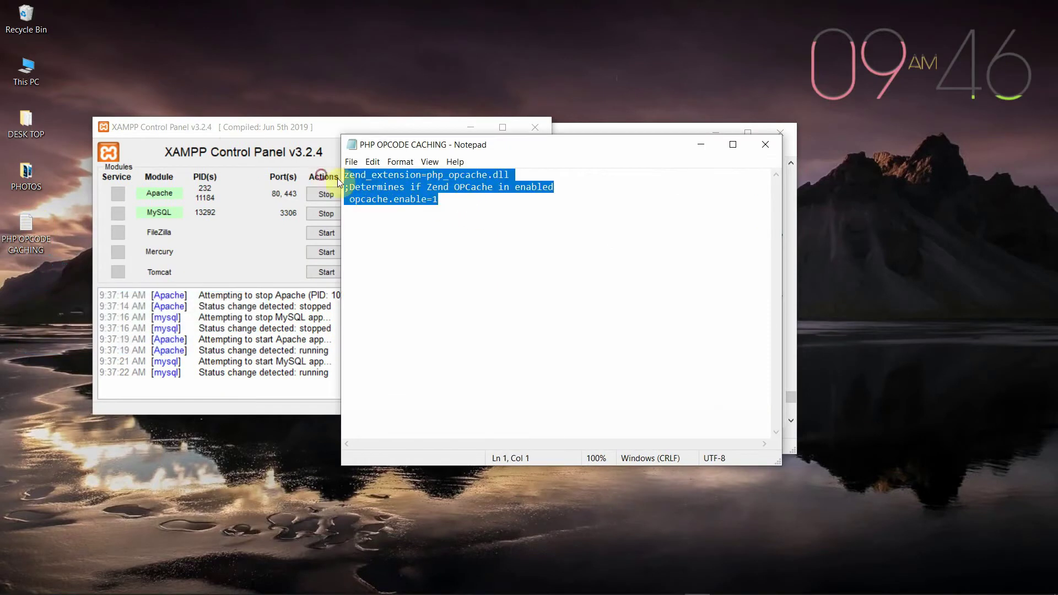
right_click(407, 176)
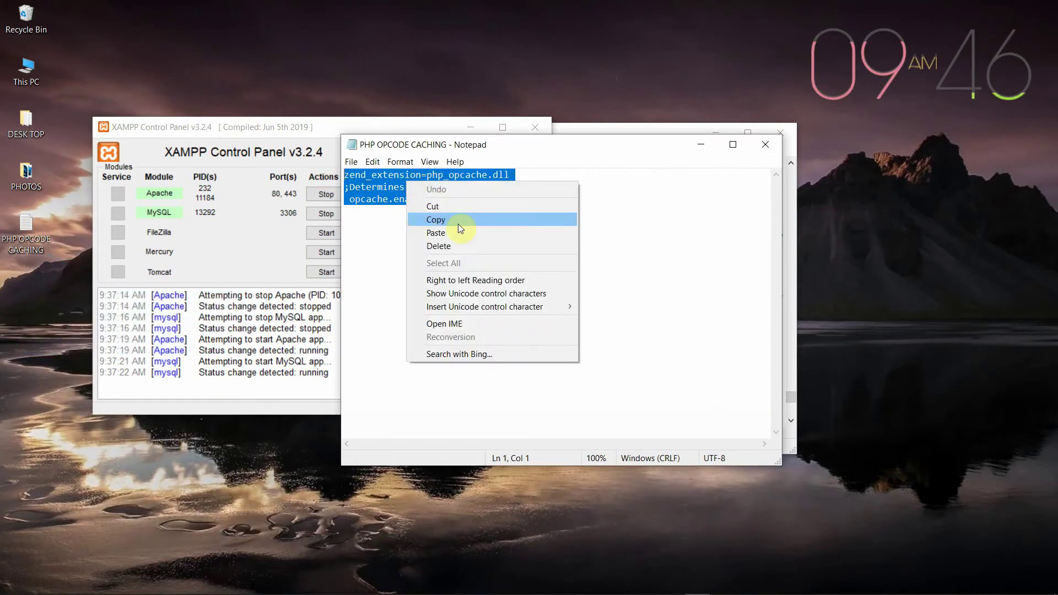
click(458, 219)
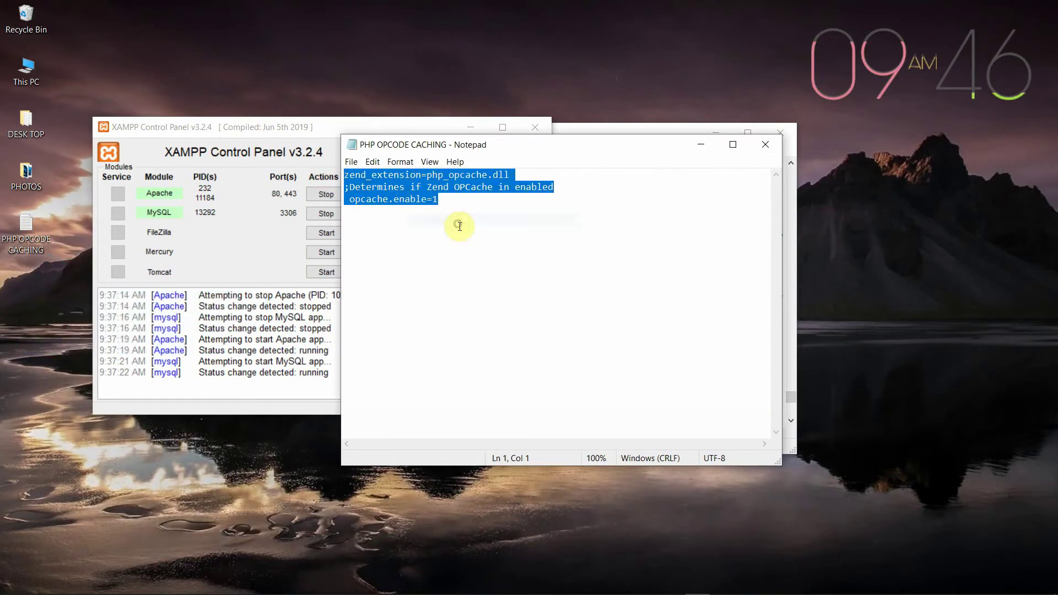
click(765, 144)
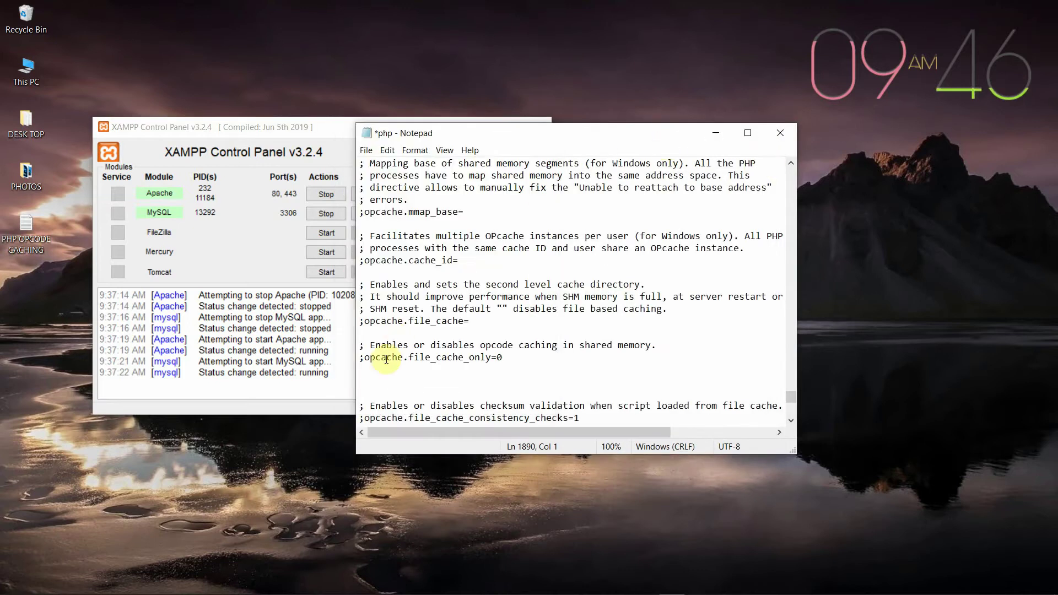
Step: Paste the zend_extension=php_opcache.dll and opcache.enable=1 lines into php.ini and save it
right_click(361, 380)
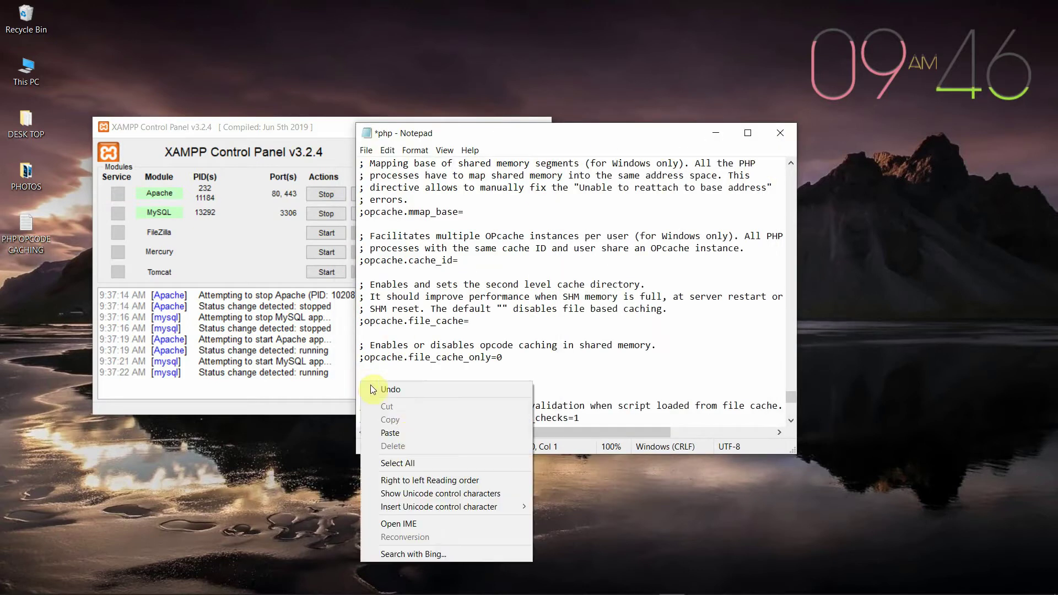
click(407, 434)
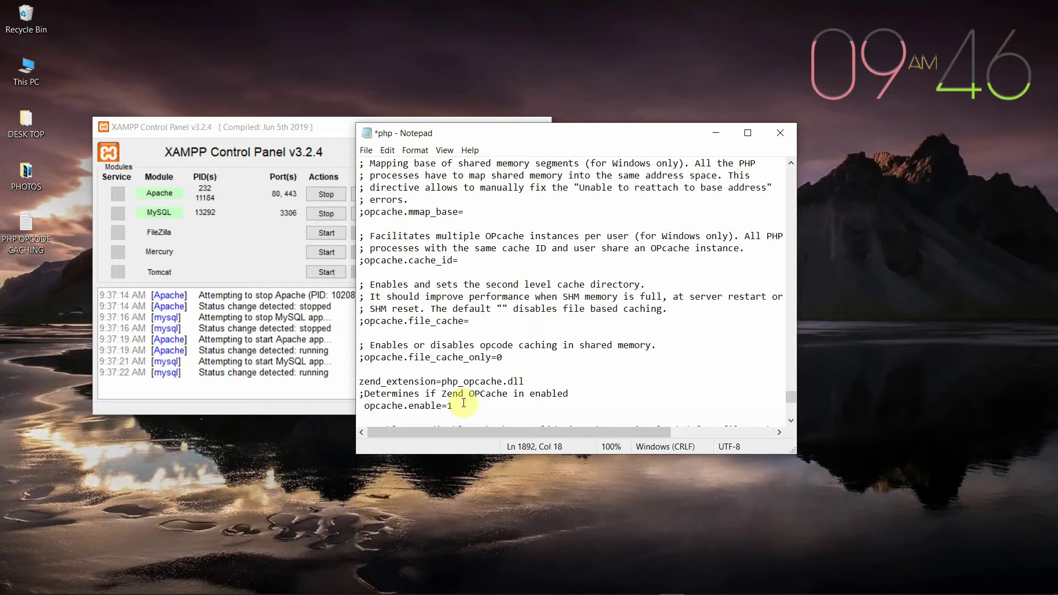
click(367, 150)
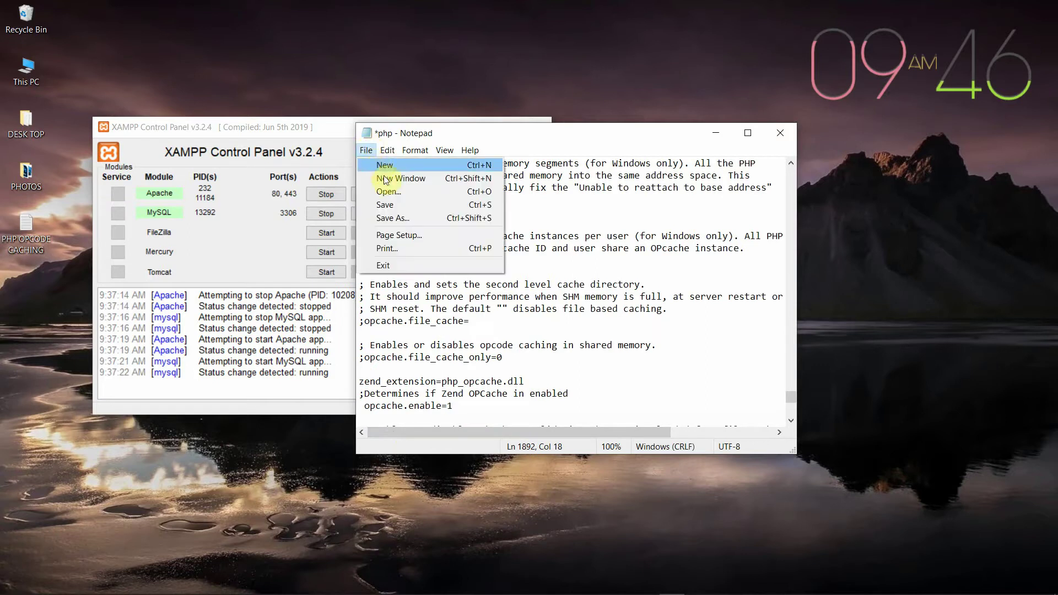
click(388, 204)
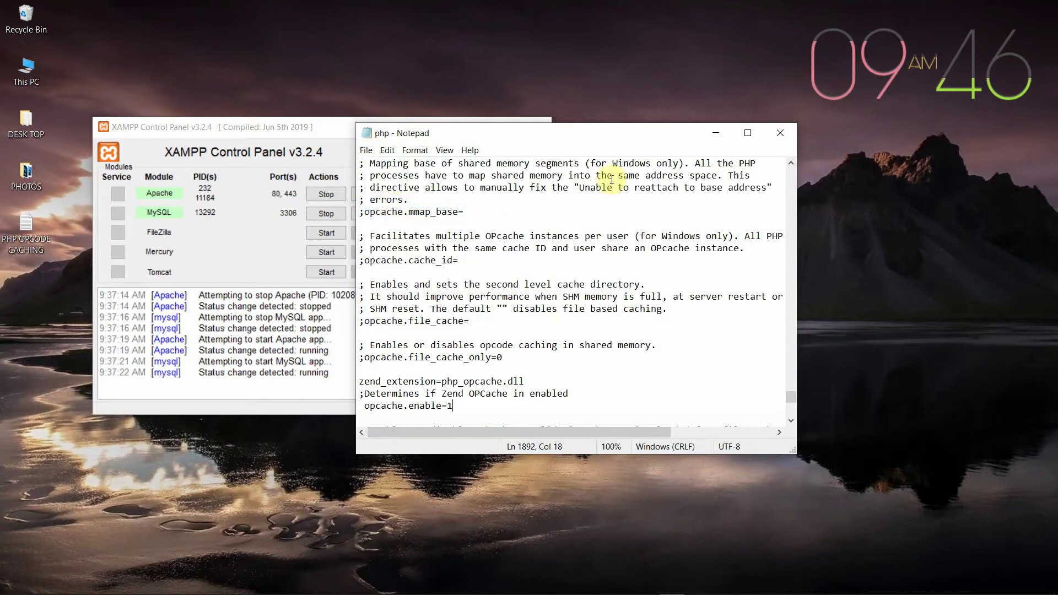
Step: Close php.ini, restart Apache and MySQL, and switch back to the Drupal installer in Brave
click(787, 133)
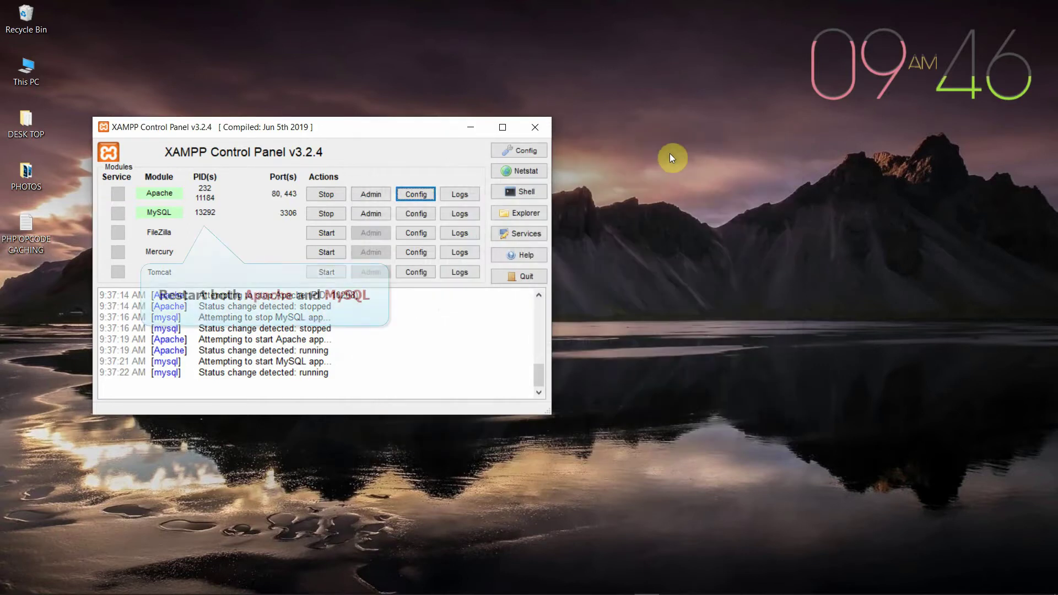
click(329, 194)
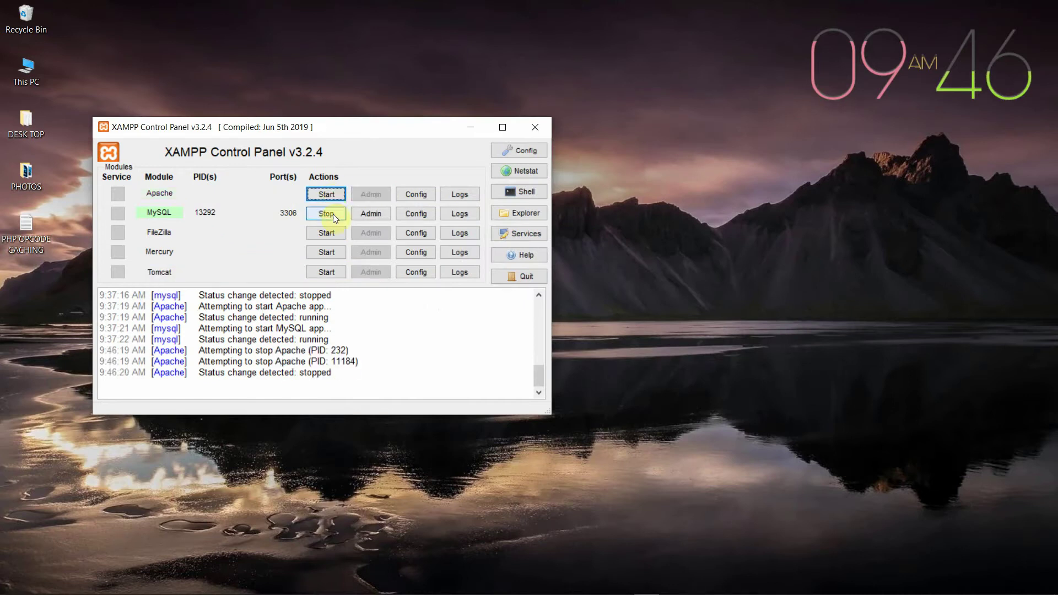
click(329, 214)
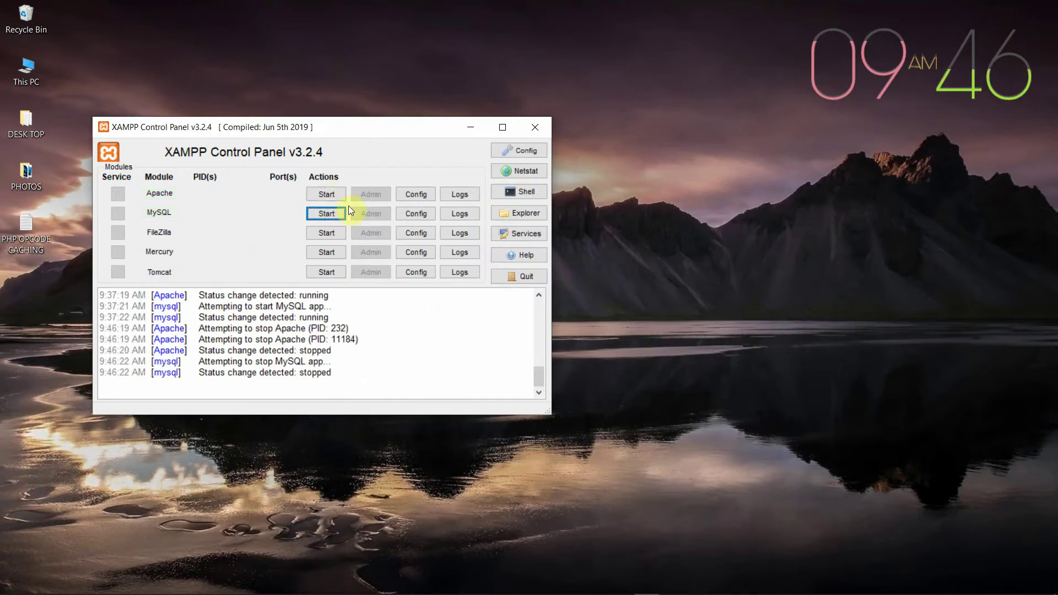
click(326, 194)
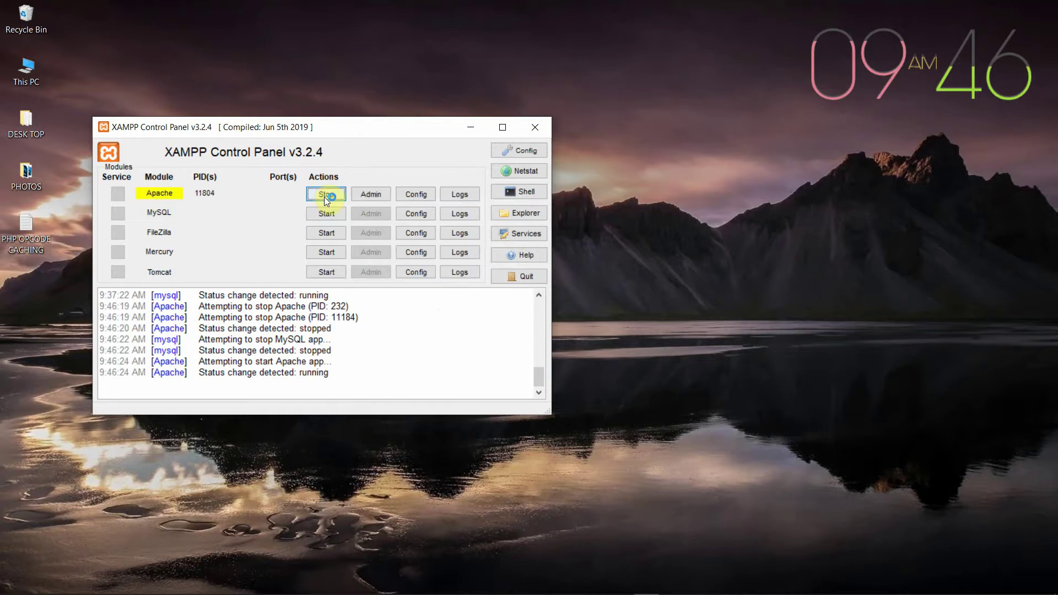
click(333, 212)
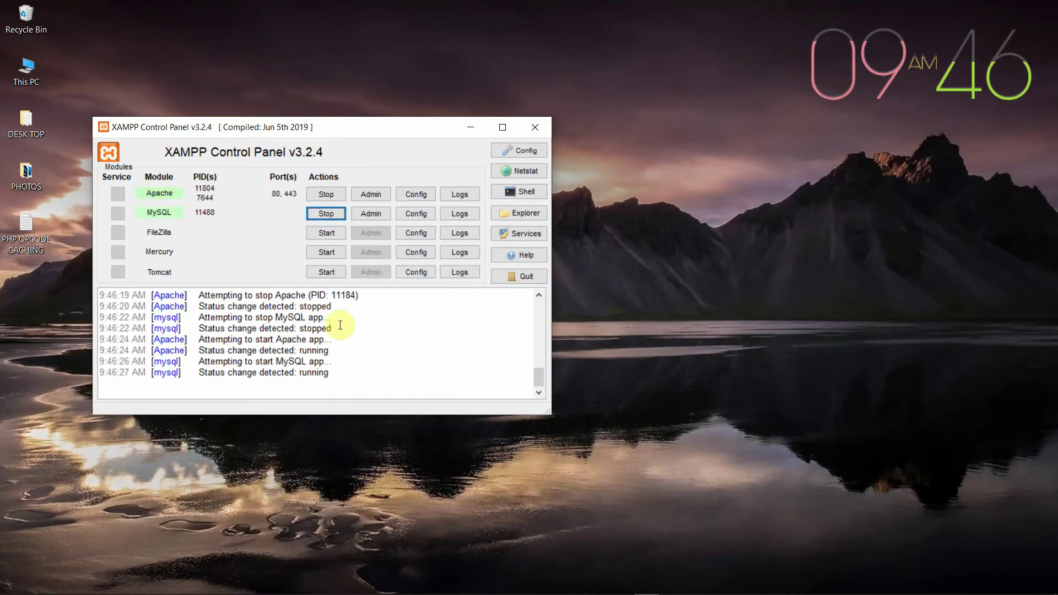
click(470, 128)
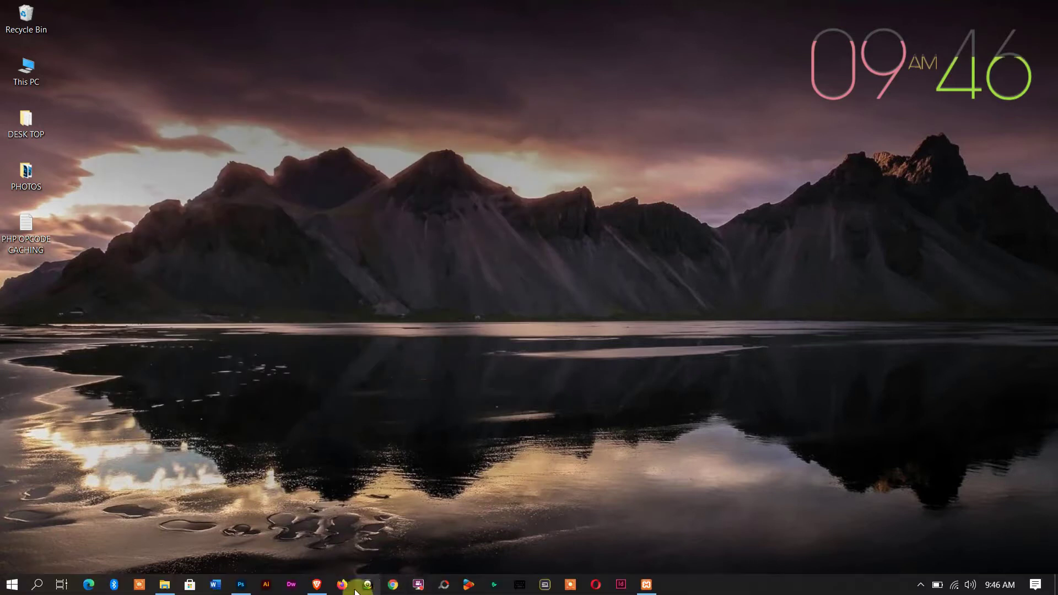
click(318, 586)
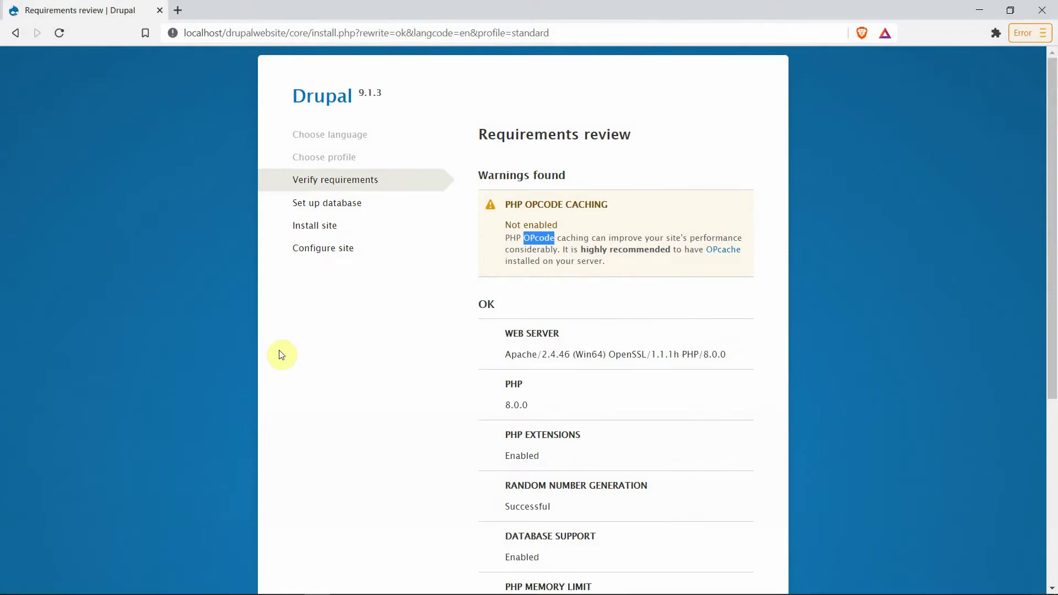
Step: Reload the Requirements review page so the installer advances to Database configuration
click(59, 34)
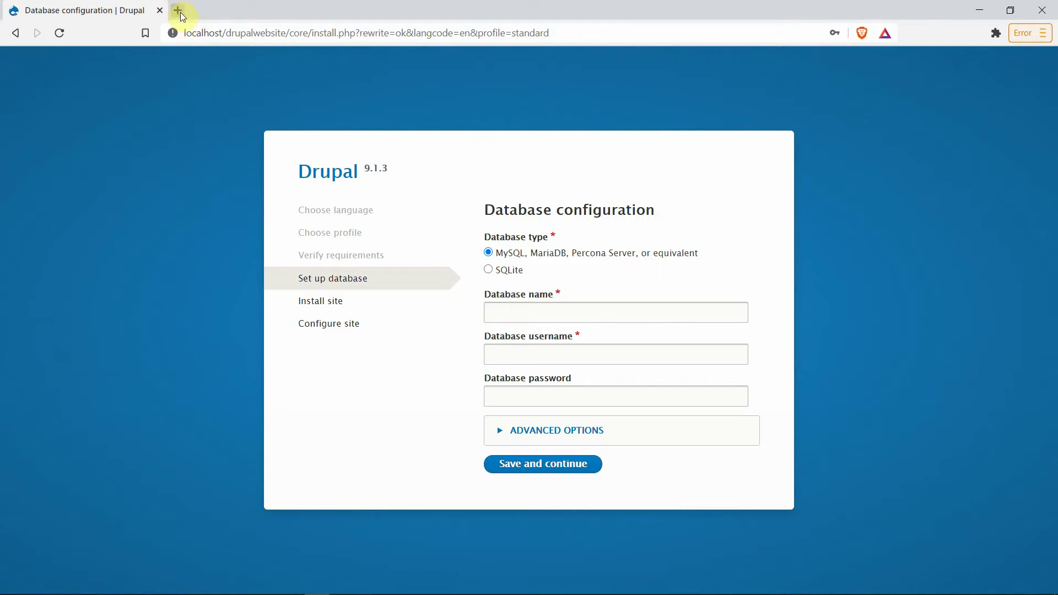
Step: In a new Brave tab, load the localhost XAMPP dashboard and go to phpMyAdmin
click(178, 11)
text(localhost)
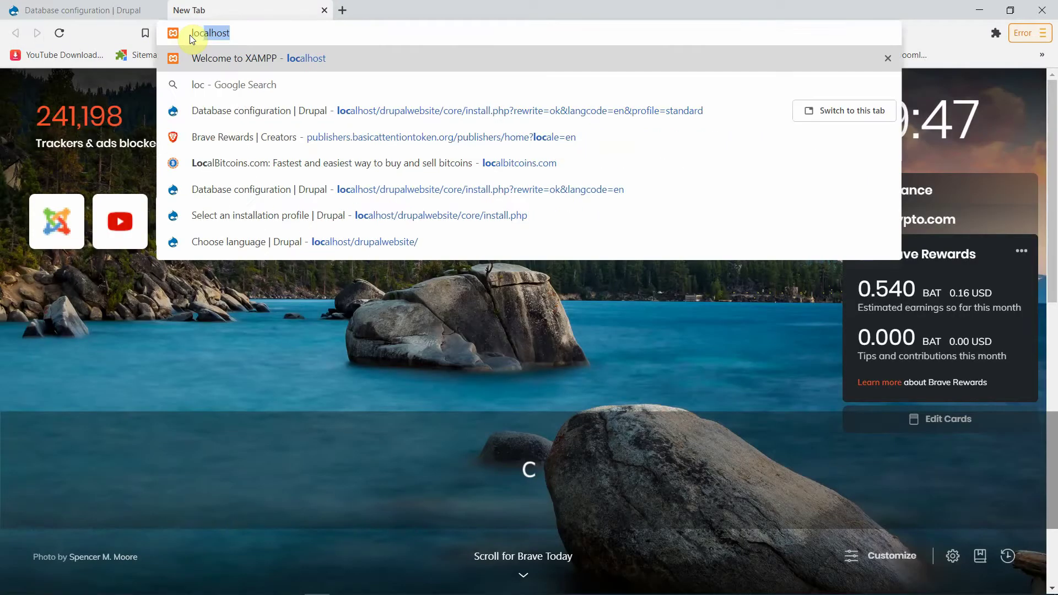
key(Right)
key(Return)
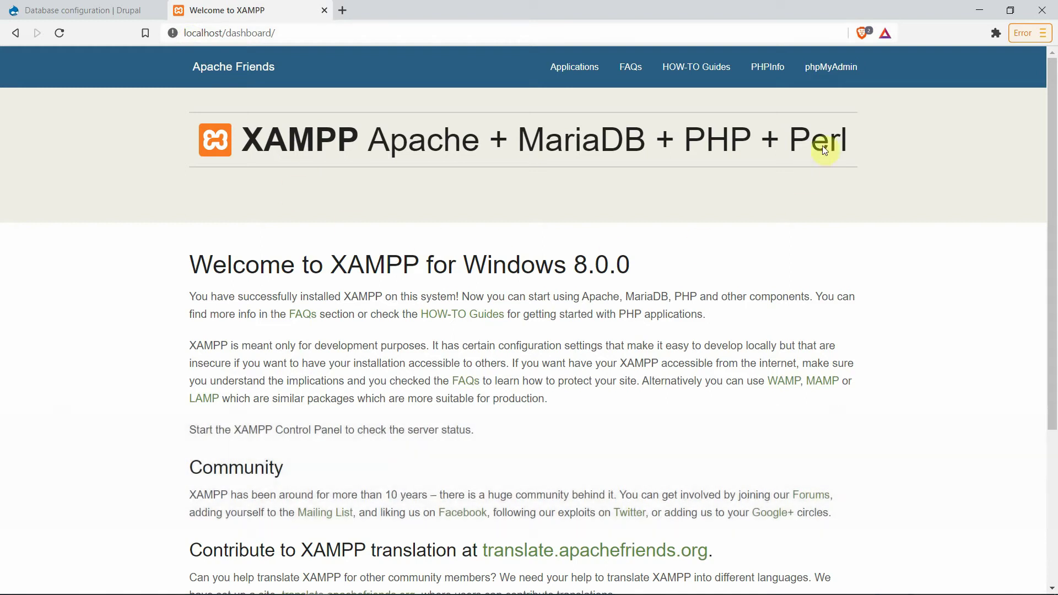
click(831, 71)
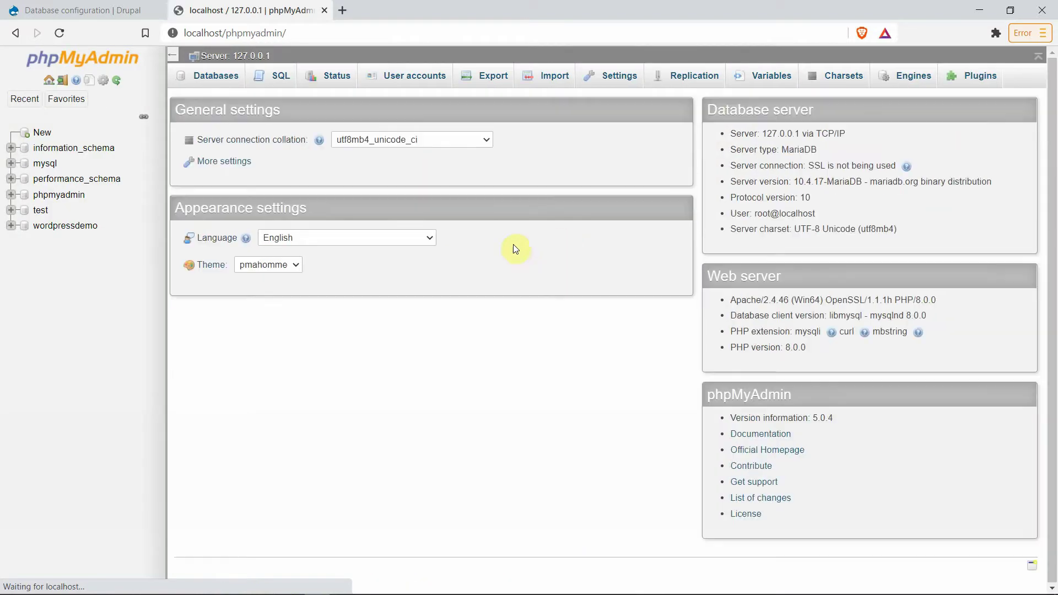
Step: Create a new empty database named drupaldemo in phpMyAdmin
click(43, 136)
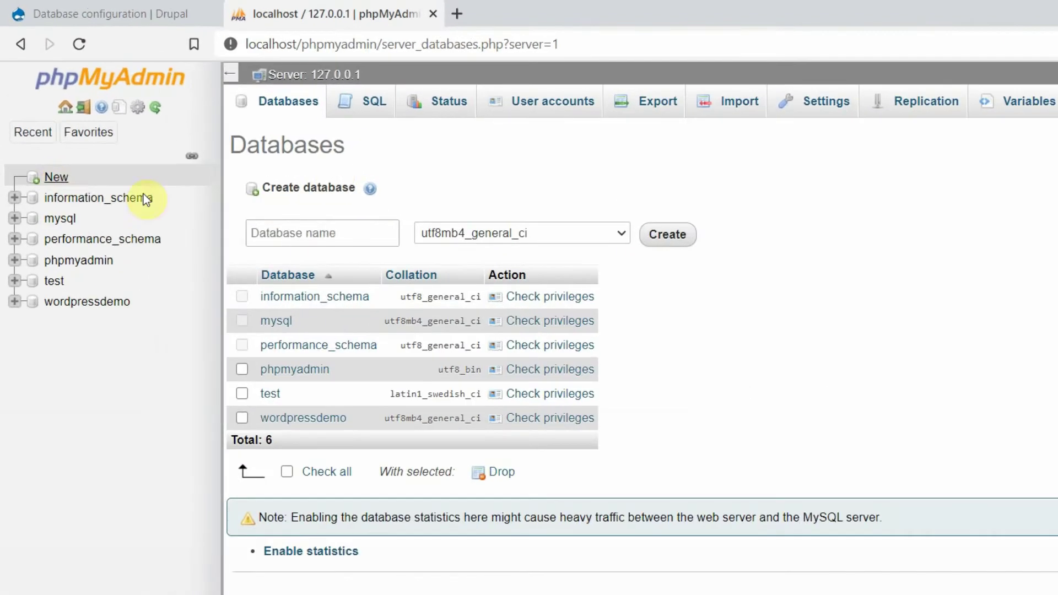
click(283, 230)
text(dru)
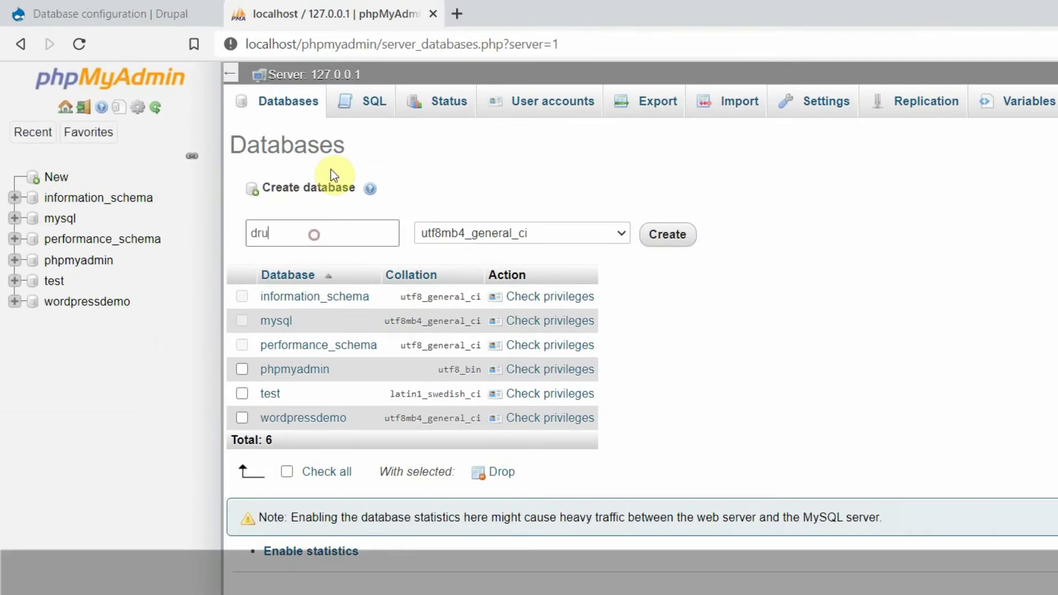
text(paldemo)
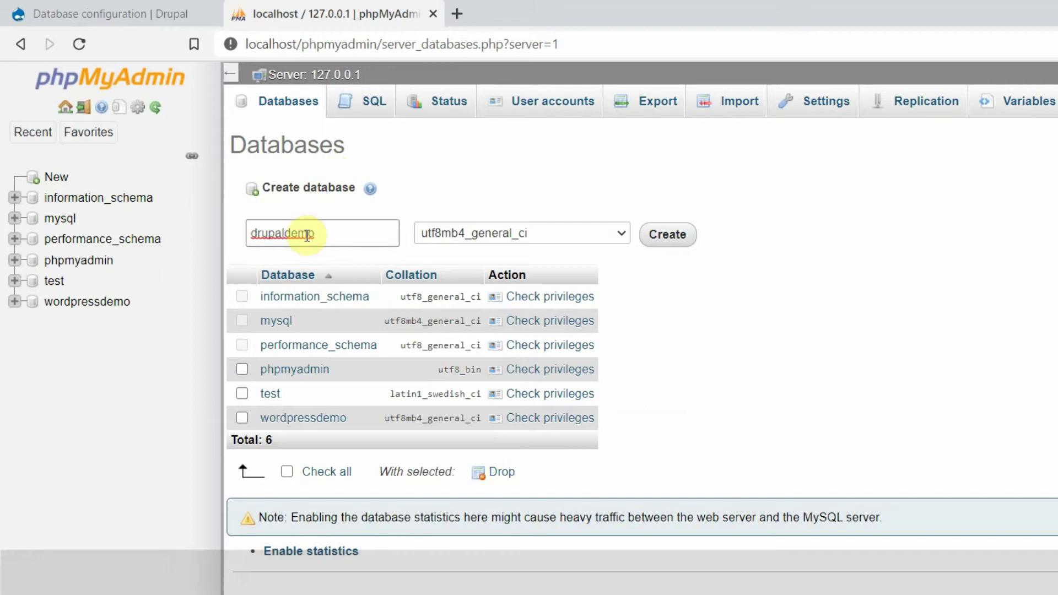
click(673, 235)
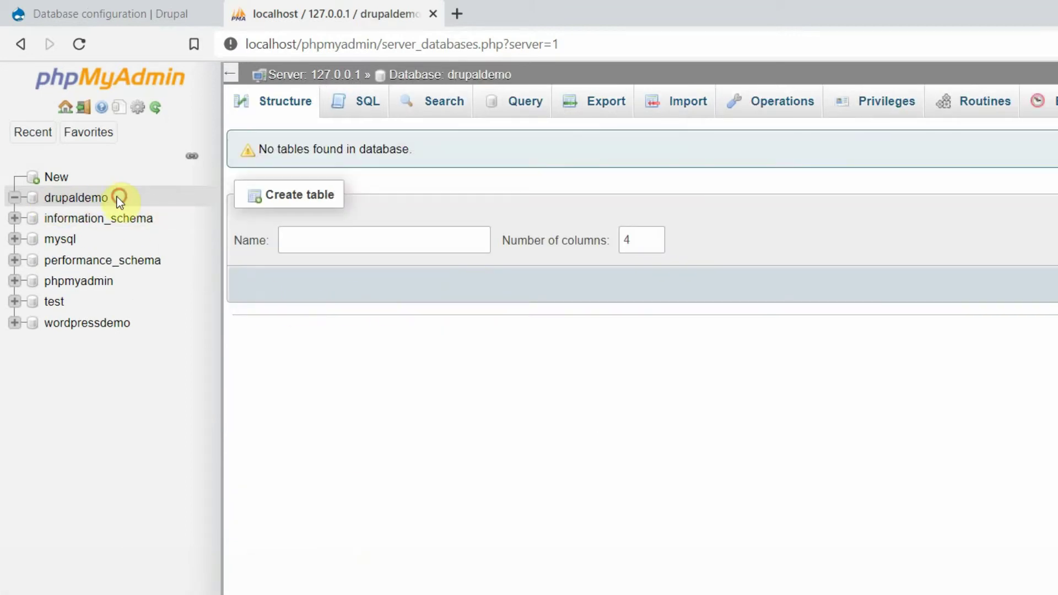
Step: Copy the drupaldemo name from the database tree and return to the Drupal setup tab
drag(113, 198, 49, 198)
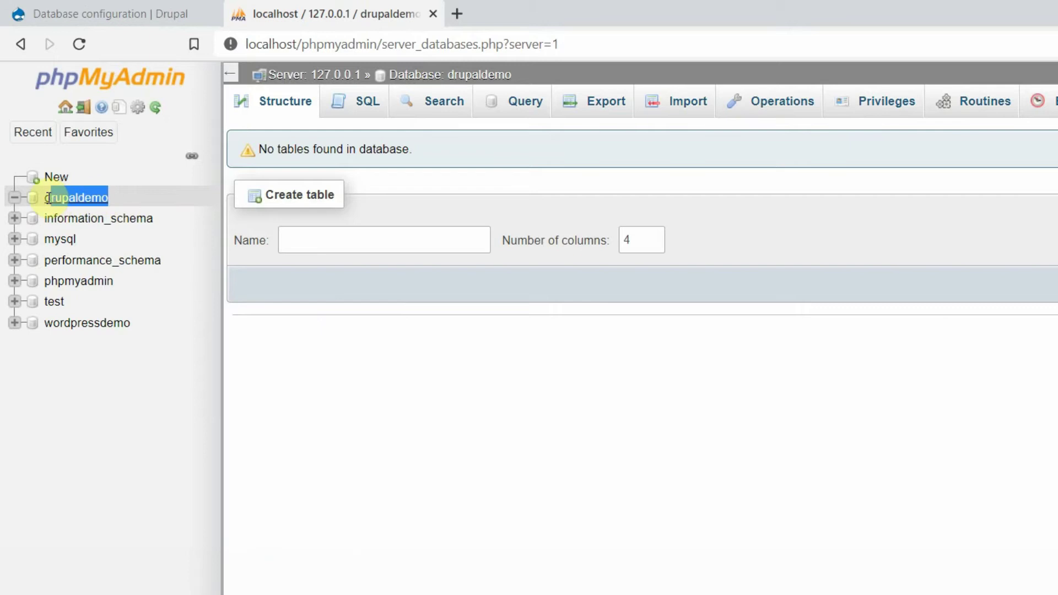
right_click(80, 201)
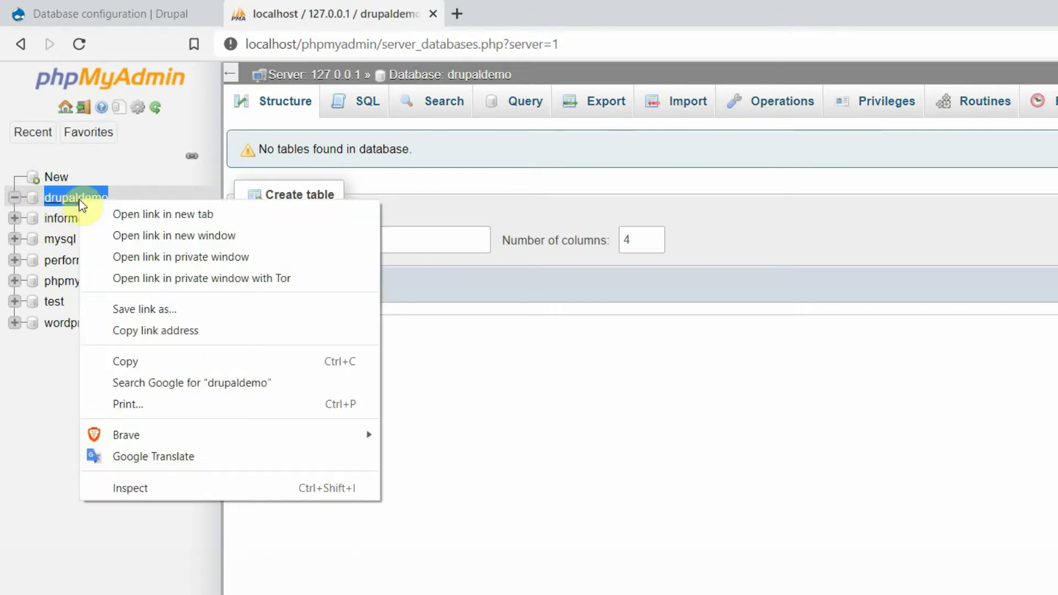
click(160, 359)
click(107, 10)
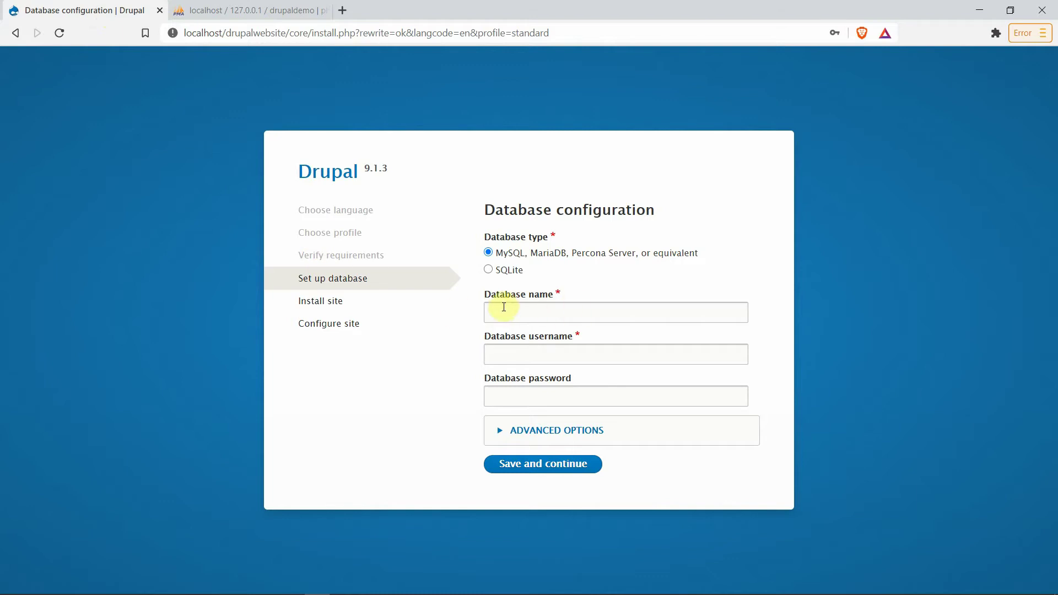
Step: Connect Drupal to database drupaldemo as user root with no password, and continue installing
right_click(501, 311)
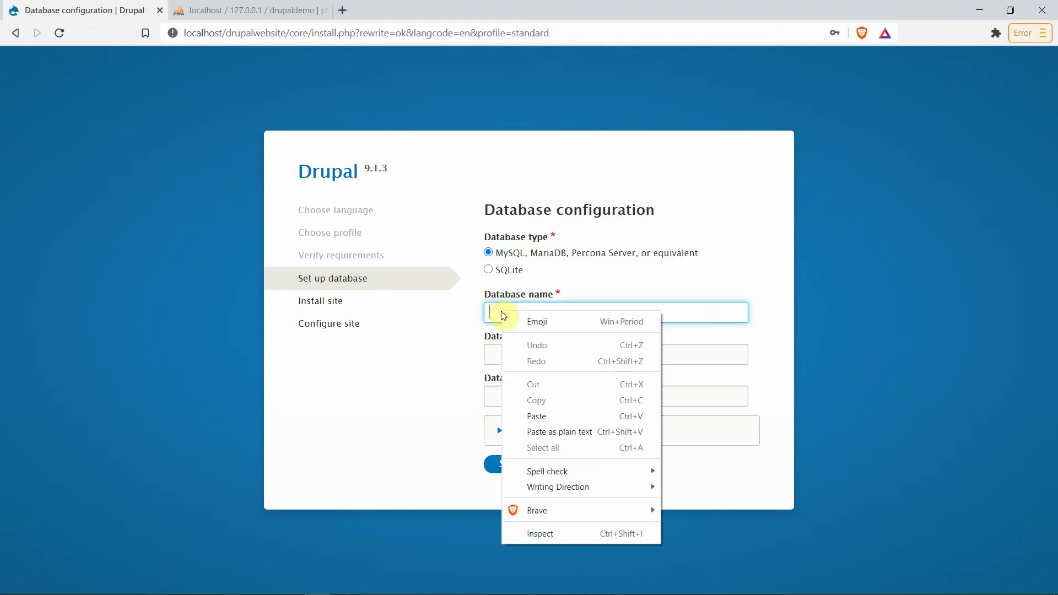
click(553, 417)
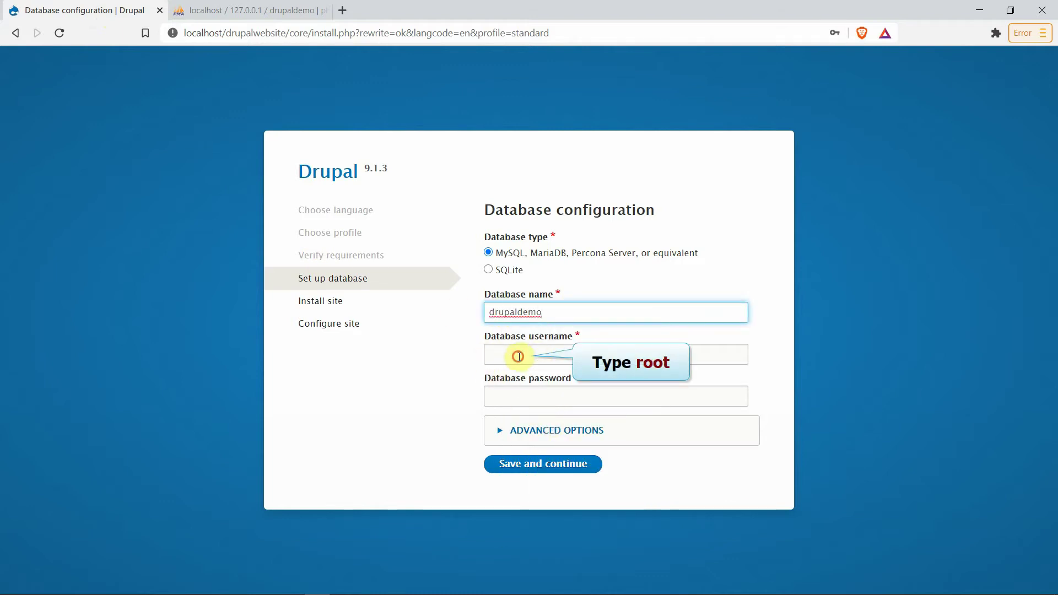
click(517, 356)
text(root)
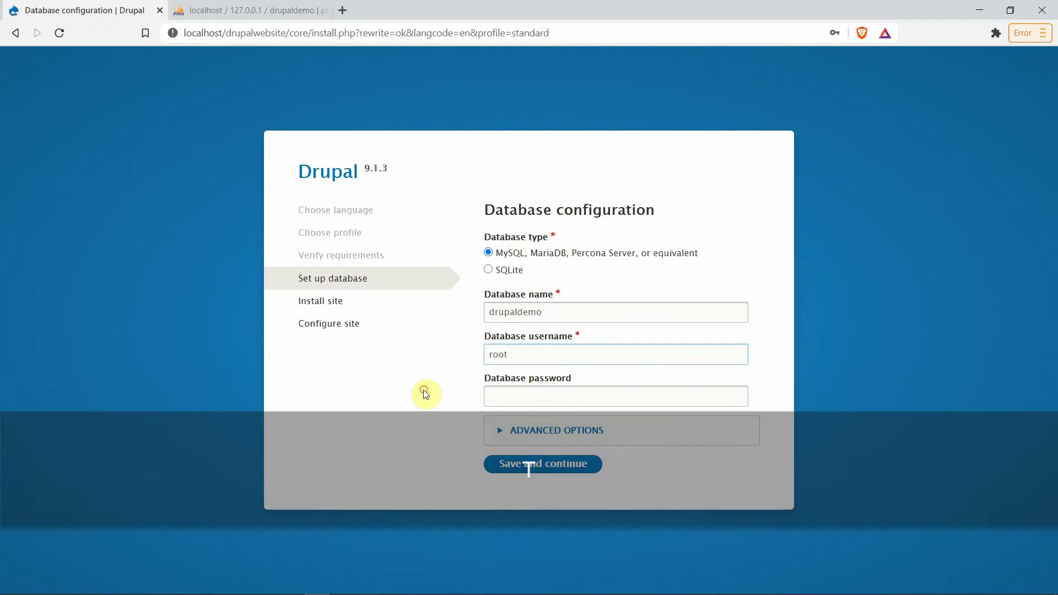
click(423, 389)
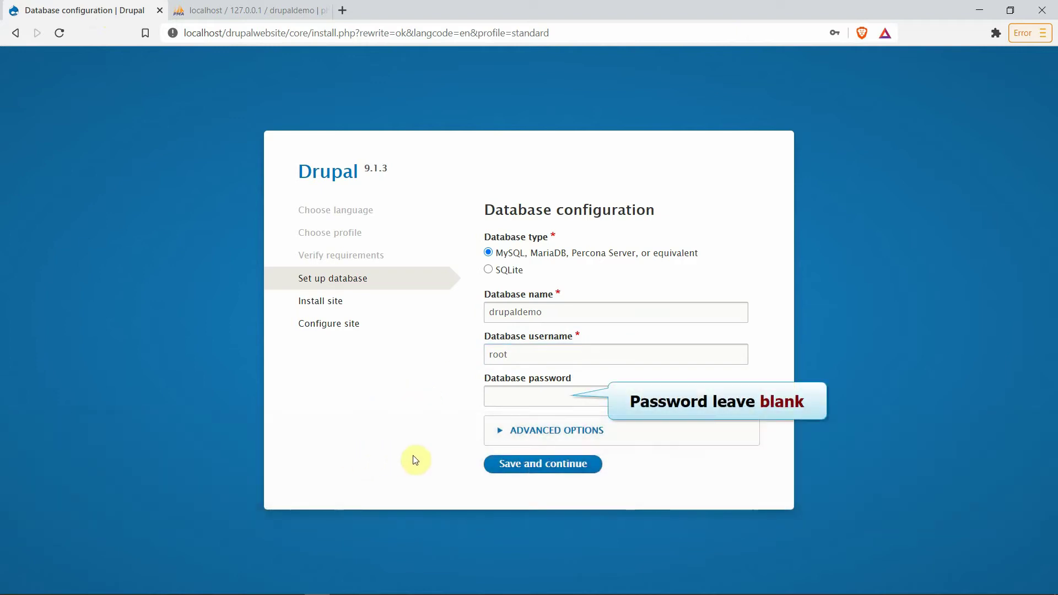
click(495, 435)
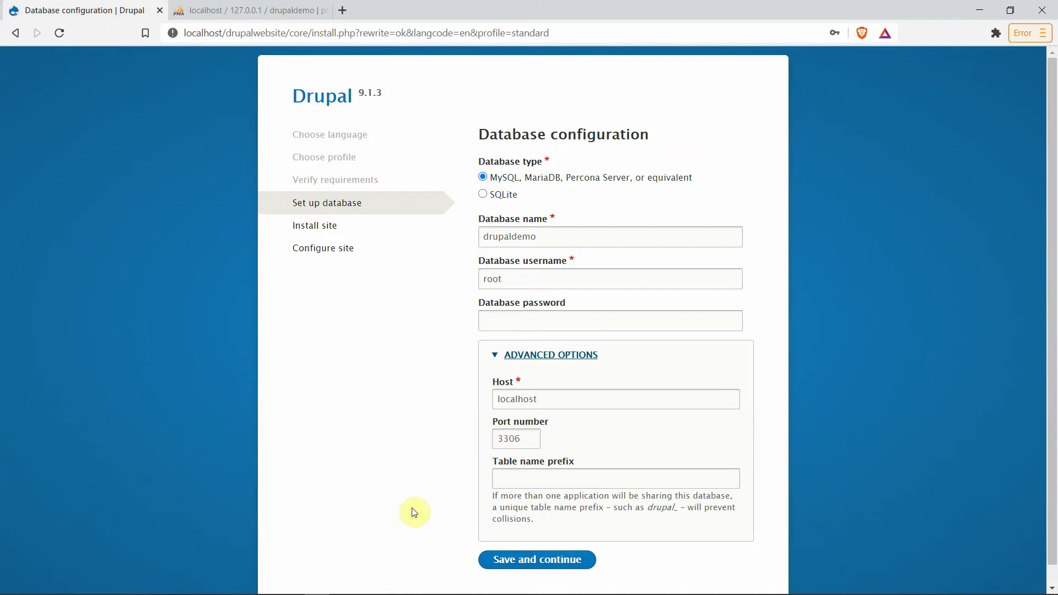
scroll(440, 430, down, 1)
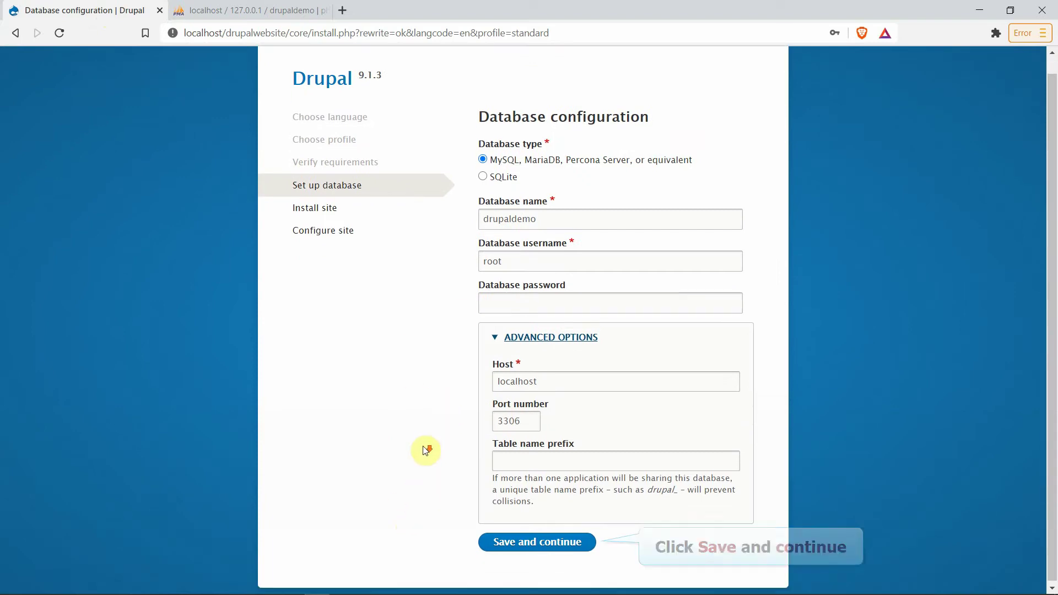
click(525, 541)
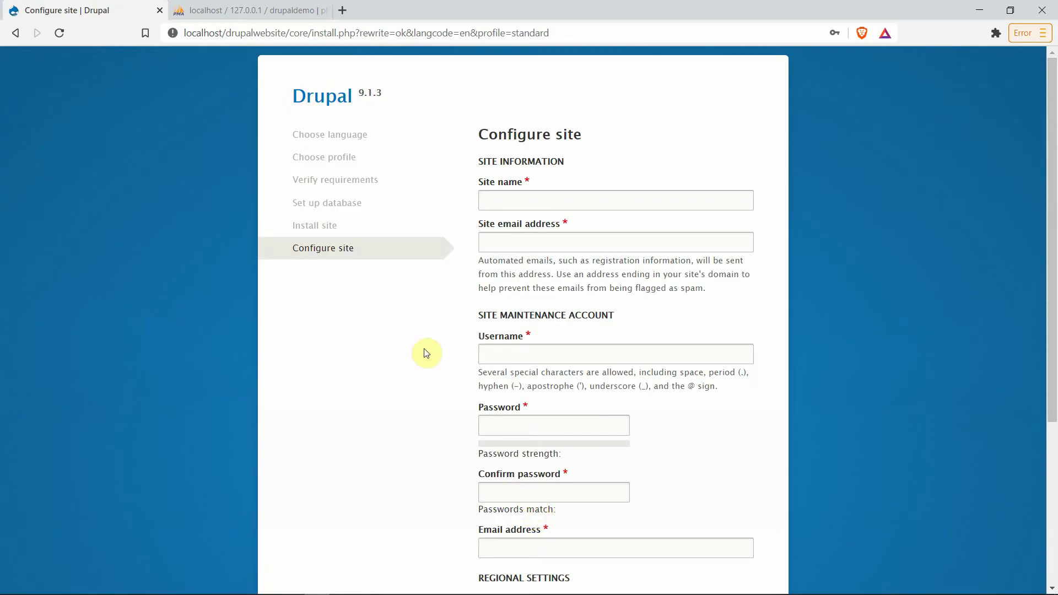
Step: Name the site 'Drupal Website' and enter the site email address
text(Drupal Websi)
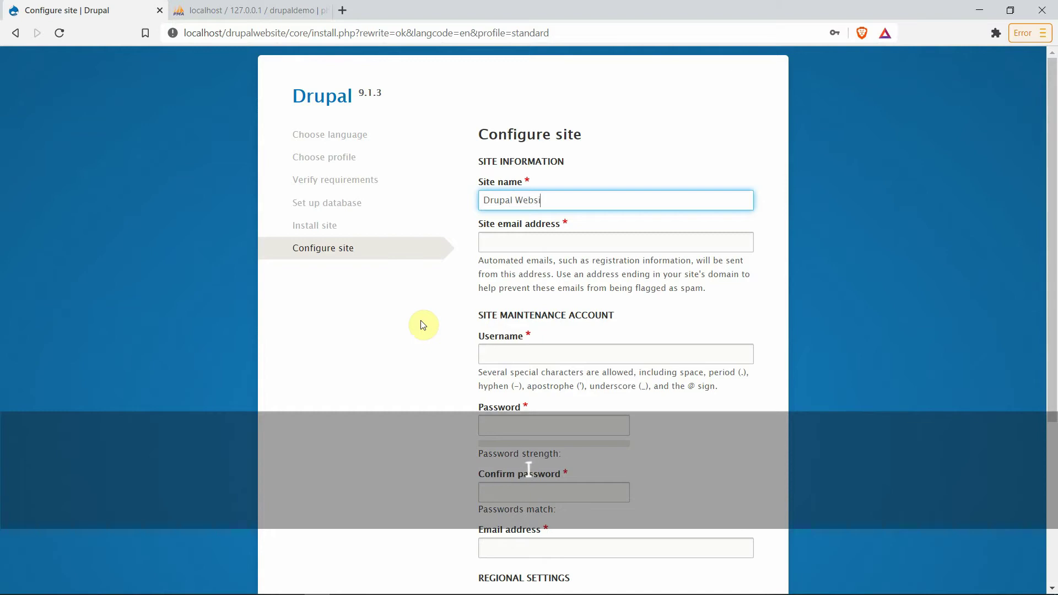
text(te)
click(511, 238)
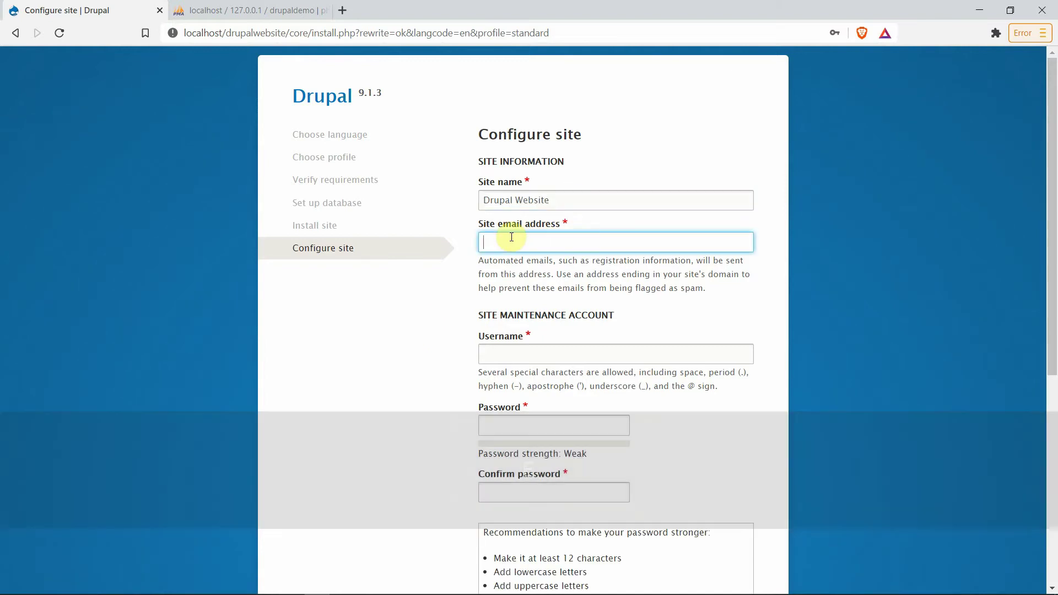
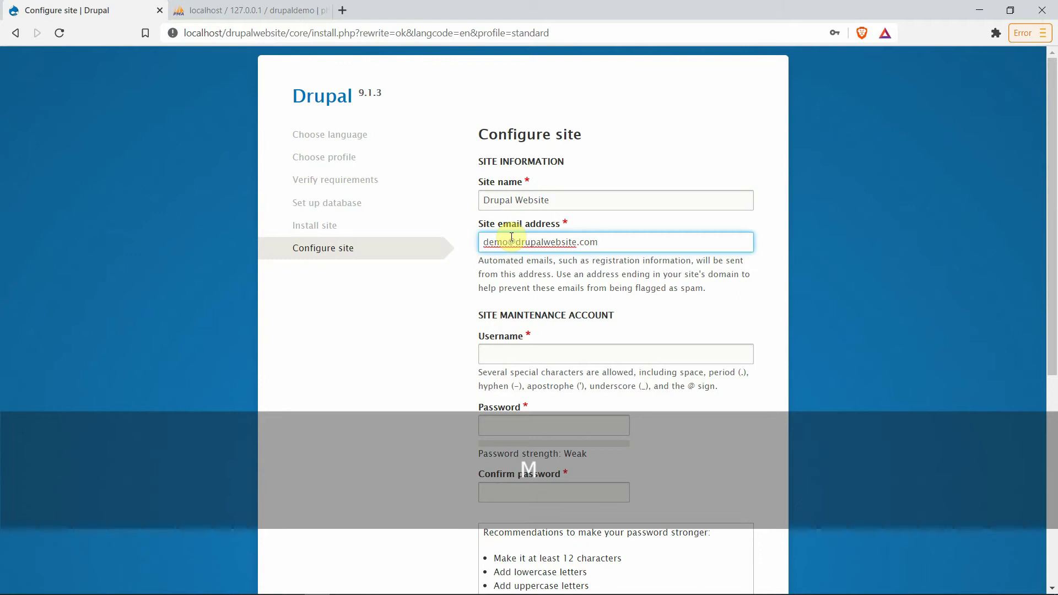
Step: Create the maintenance account 'admin' and enter and confirm its password
click(496, 355)
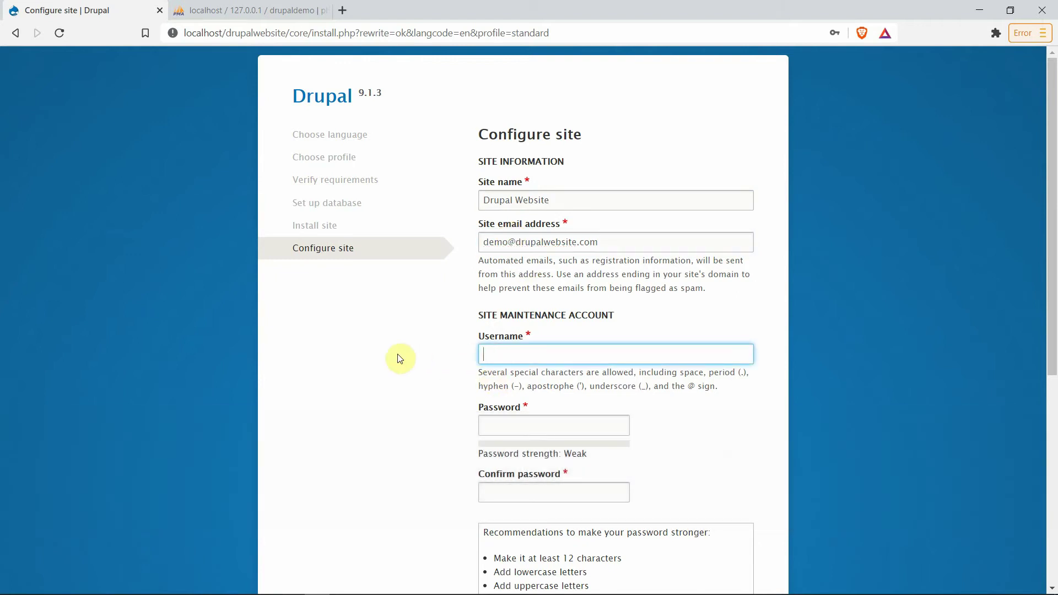
text(admin)
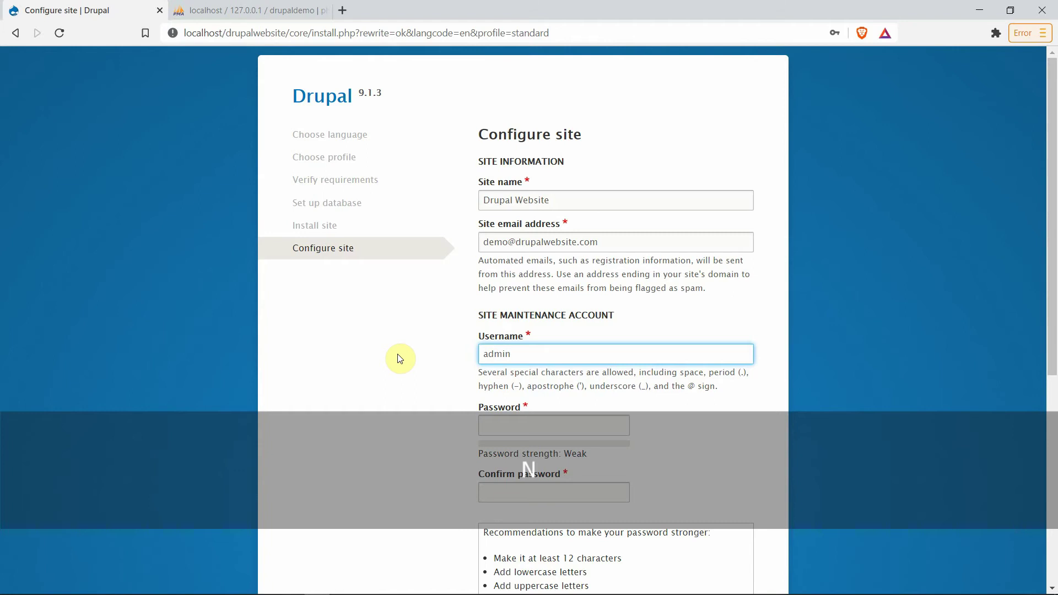
scroll(400, 359, down, 4)
click(500, 217)
text(Admin@)
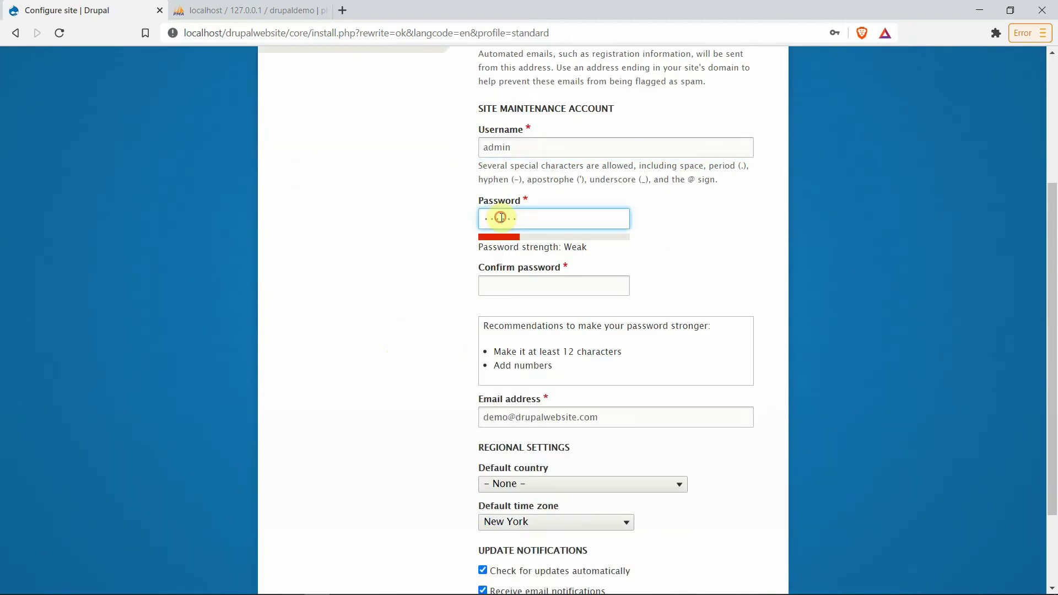
text(2020)
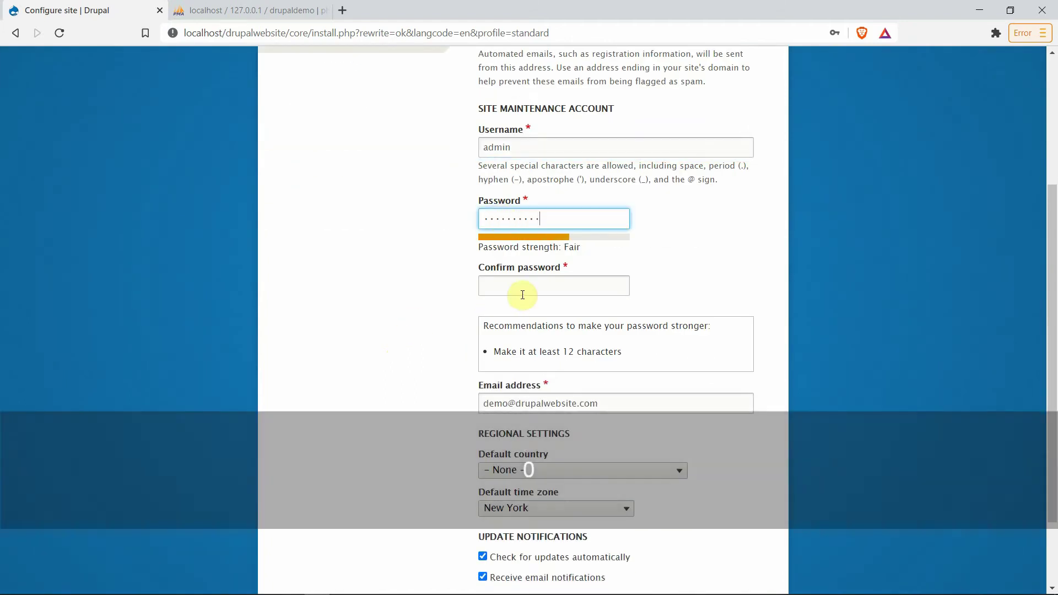
click(523, 295)
text(Admin@202)
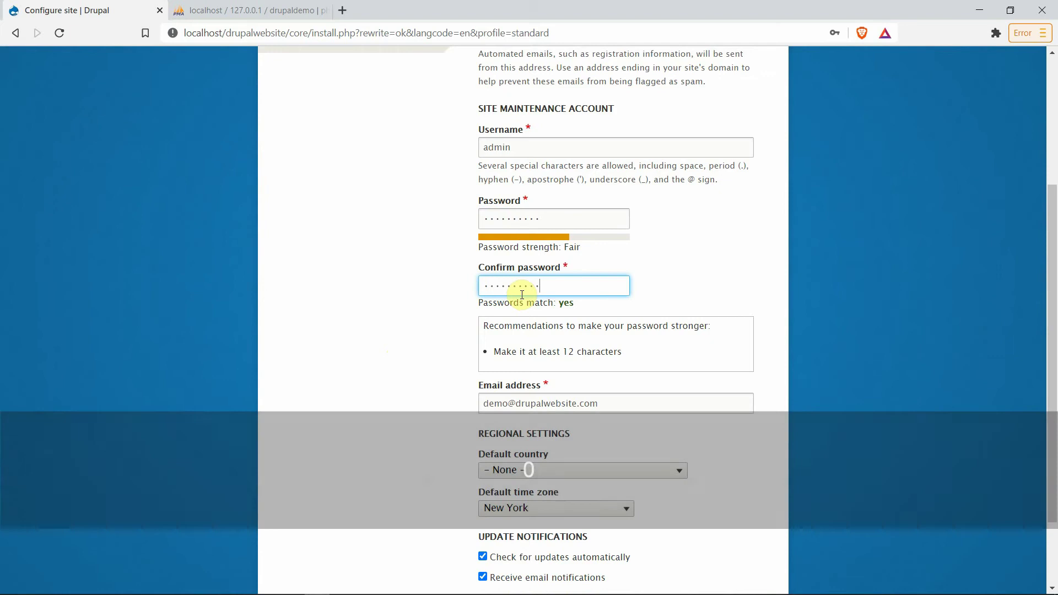
Step: Set the default country to United States and save to finish the installation
scroll(439, 412, down, 3)
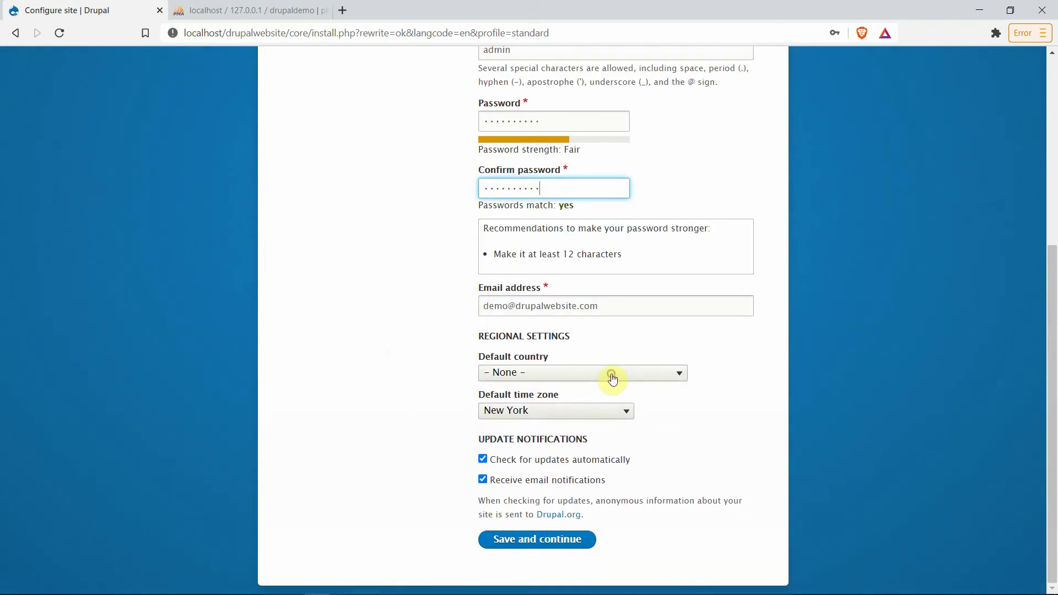
click(612, 379)
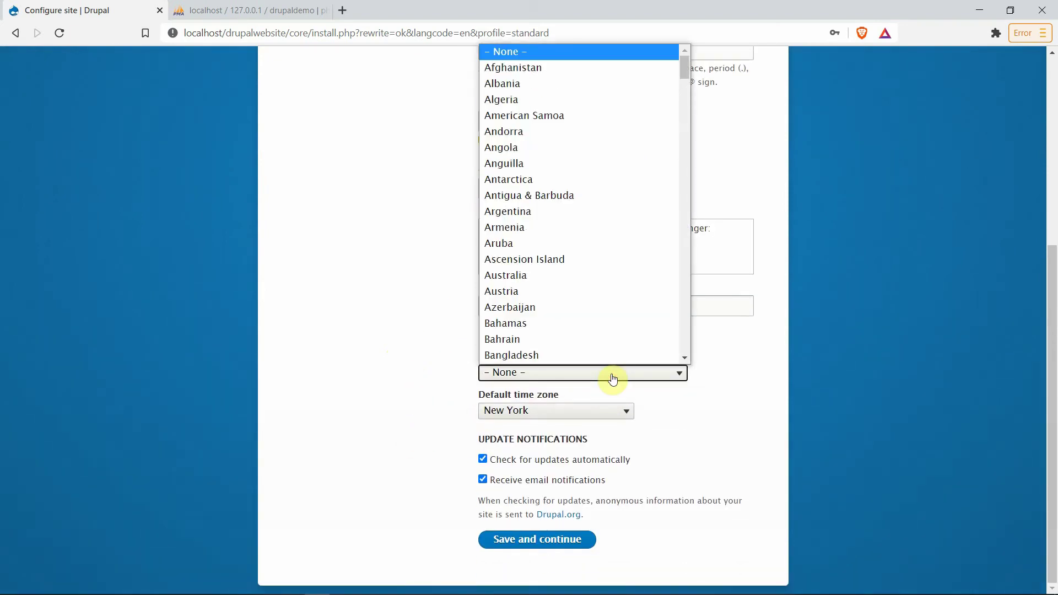
text(un)
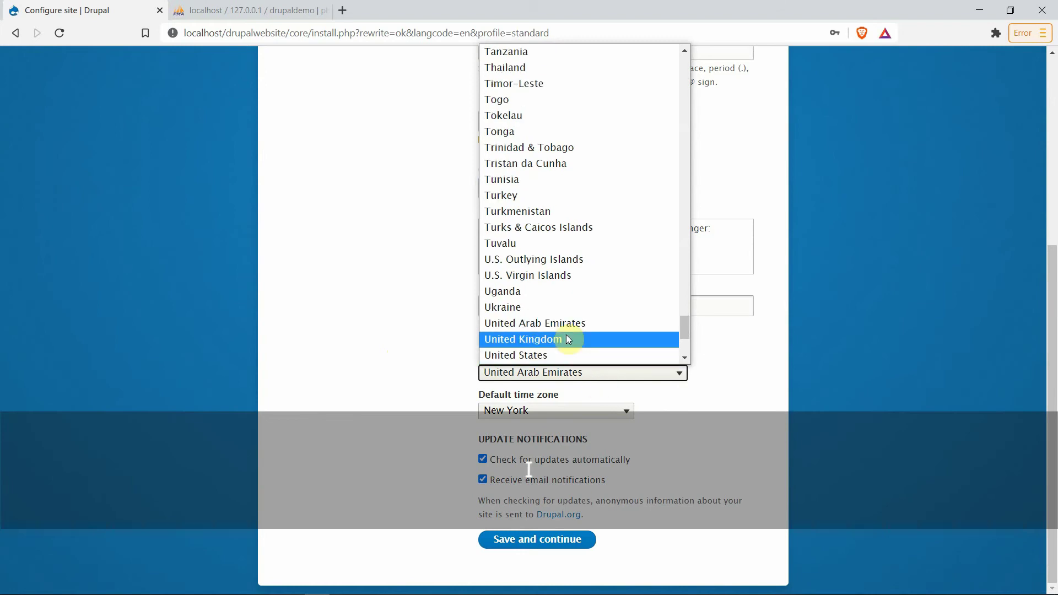
click(507, 355)
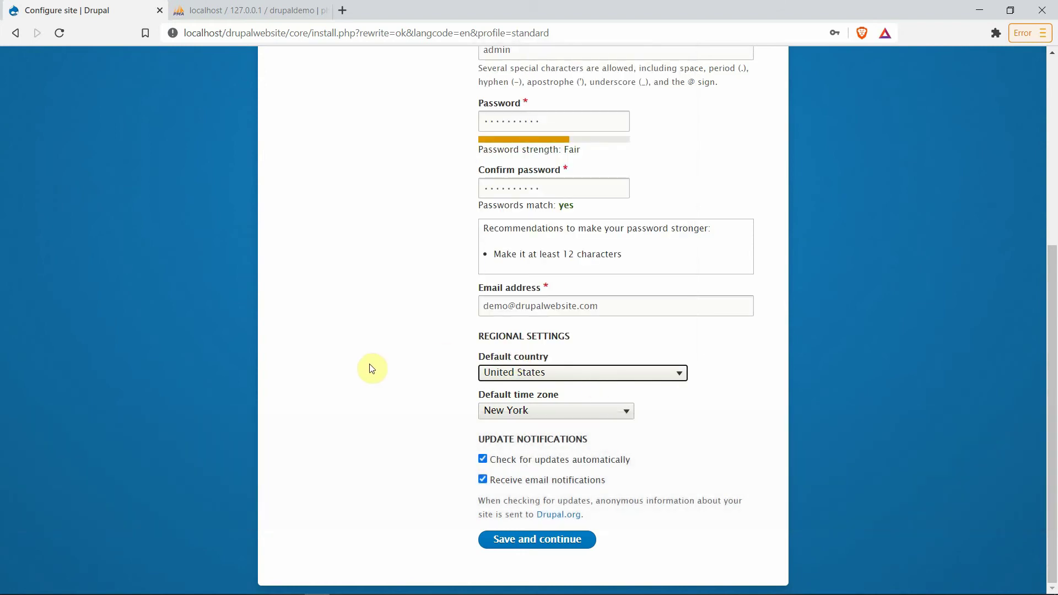
click(536, 541)
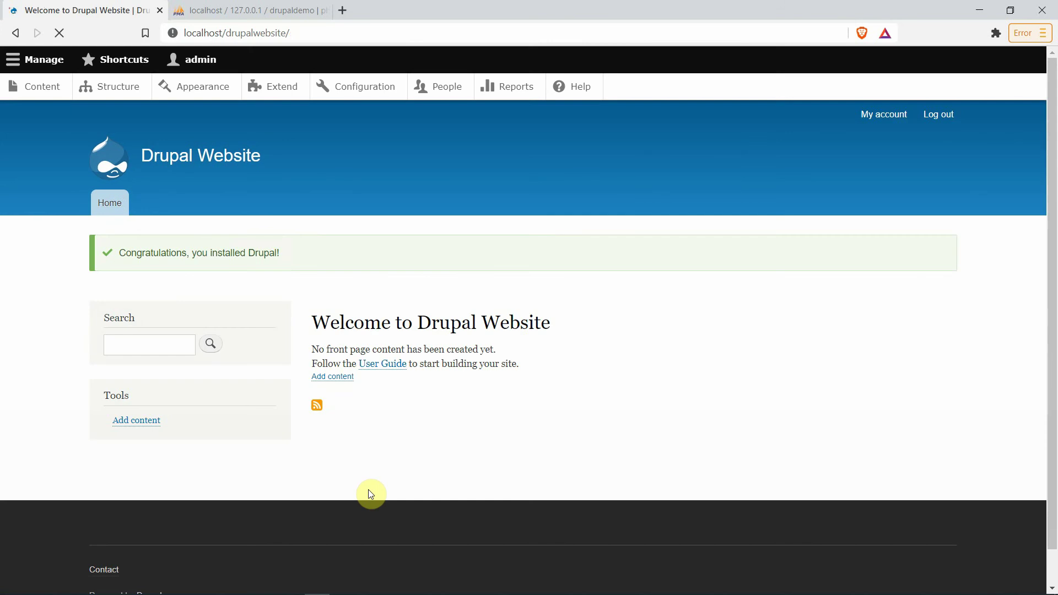
Step: Look through the Manage, Shortcuts and admin account toolbar menus on the welcome page
click(14, 62)
click(109, 67)
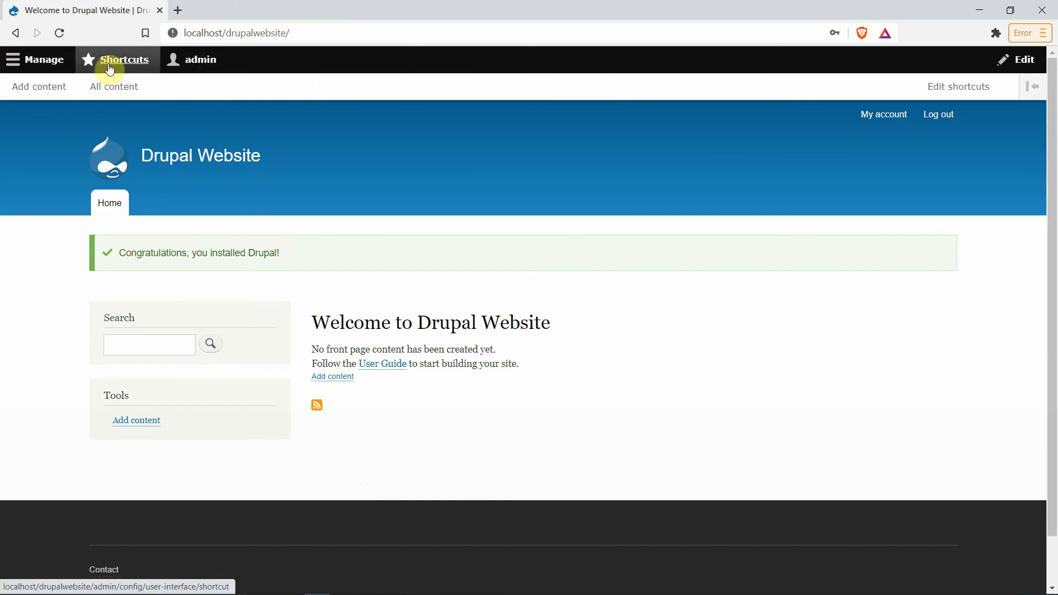
click(197, 65)
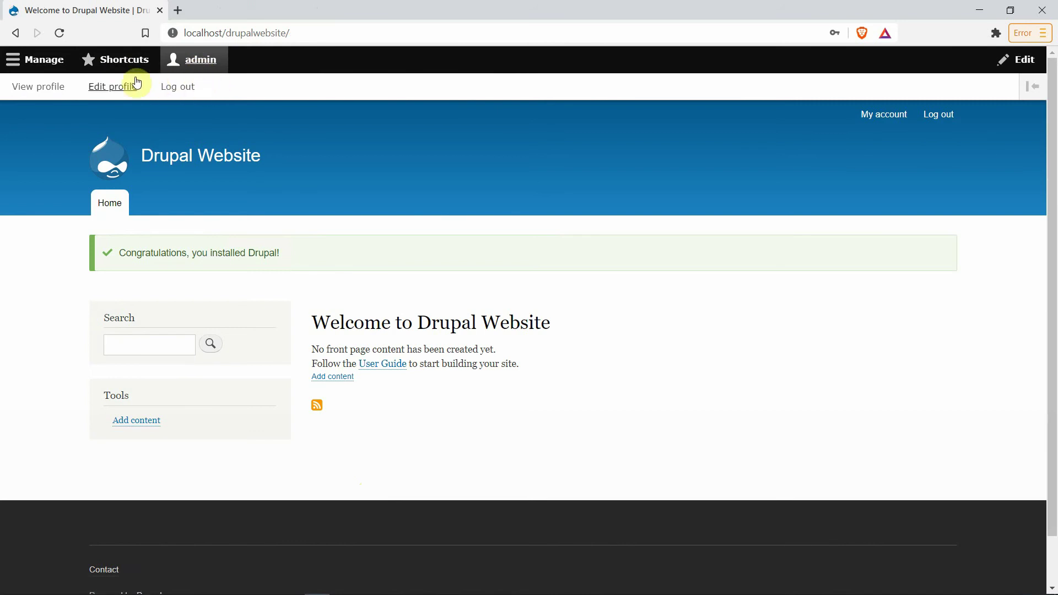
click(41, 61)
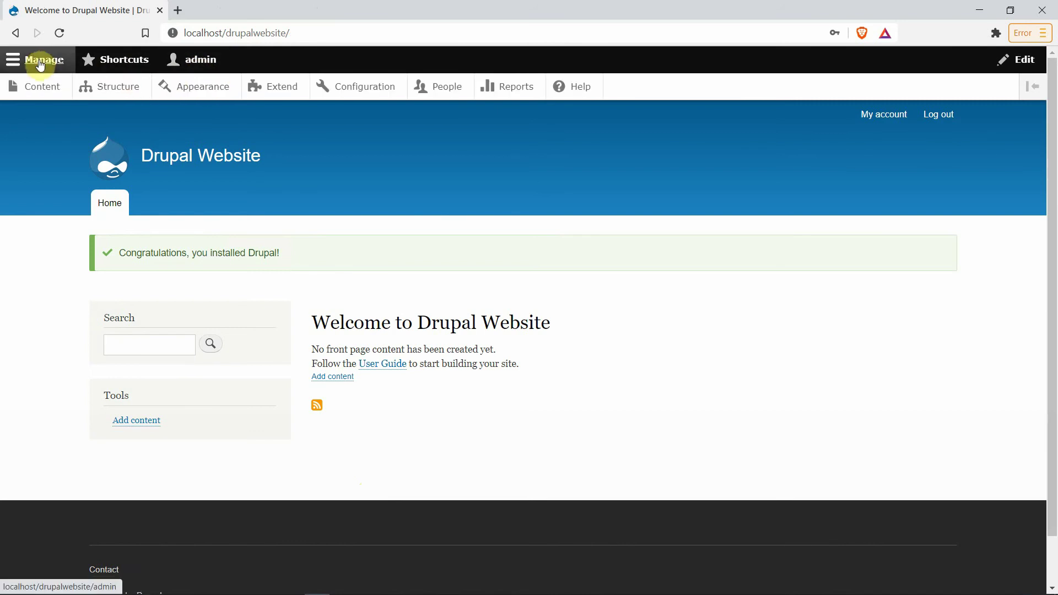